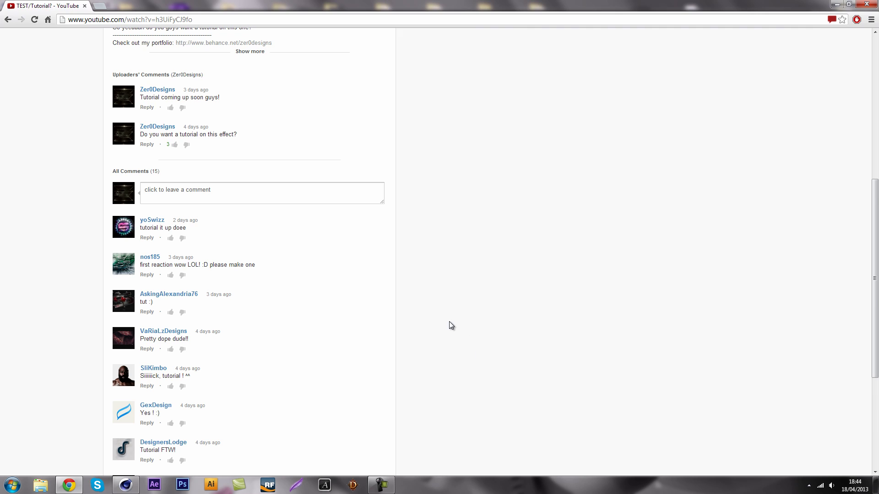
Play and replay the TEST/Tutorial? video to examine the shattering ZERO text effect
scroll(449, 321, "down", 5)
scroll(435, 316, "up", 6)
scroll(422, 313, "up", 5)
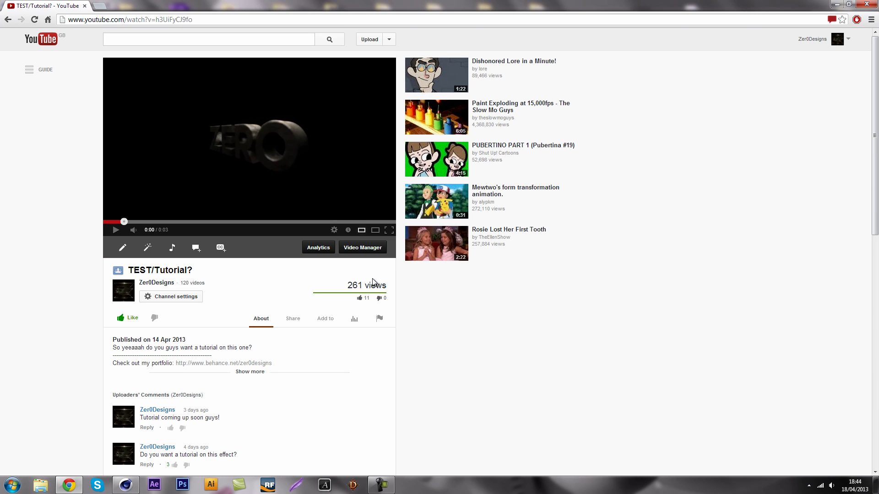
left_click(182, 165)
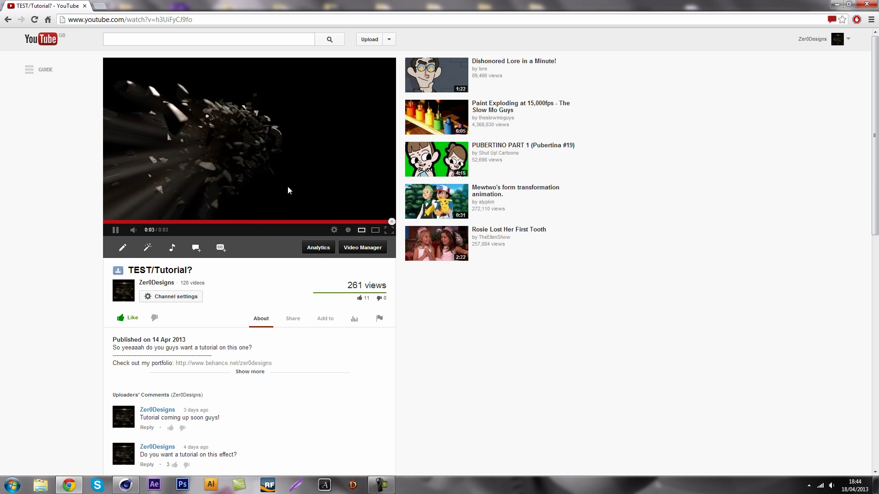
left_click(158, 222)
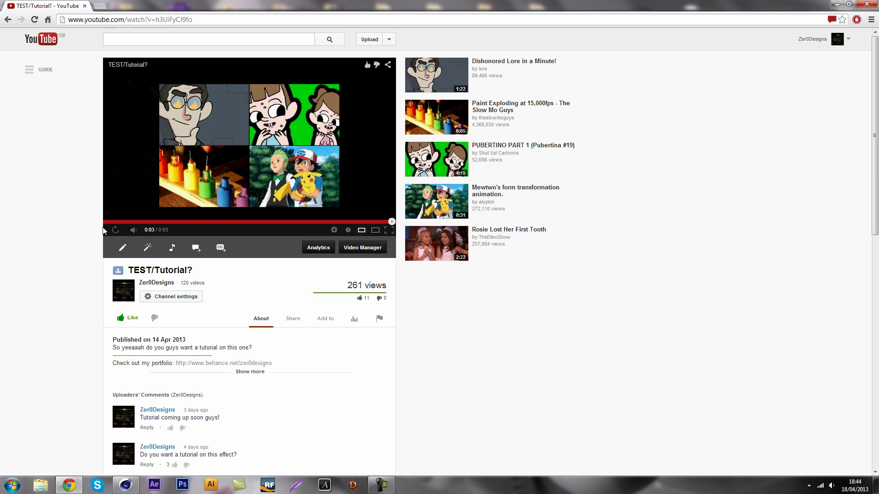
left_click(114, 230)
left_click(114, 231)
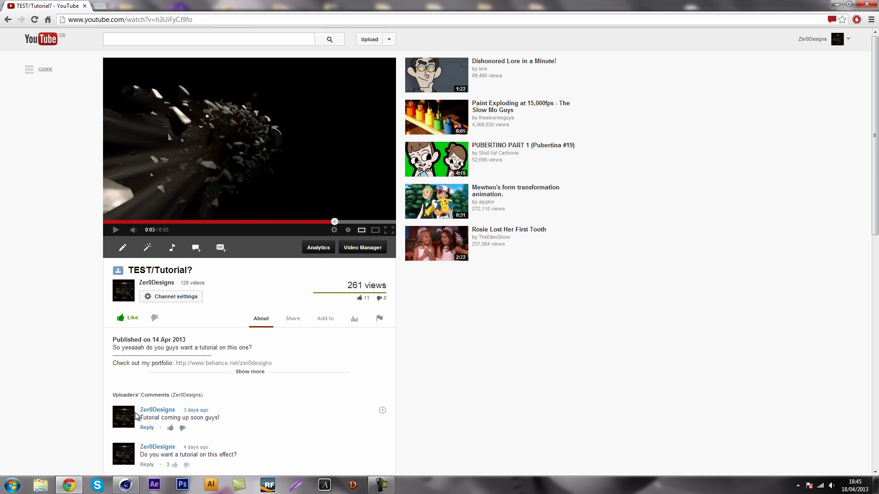
Switch to CINEMA 4D and look through the installed plugins
left_click(125, 486)
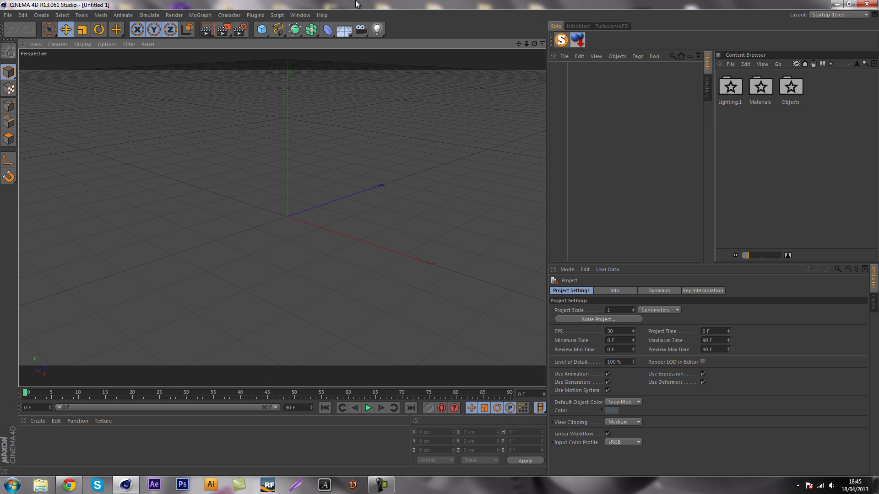
left_click(251, 16)
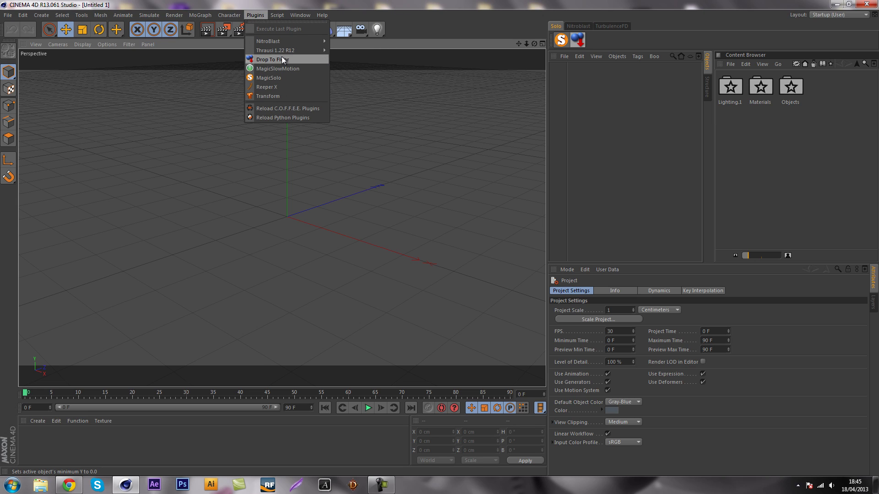
left_click(501, 19)
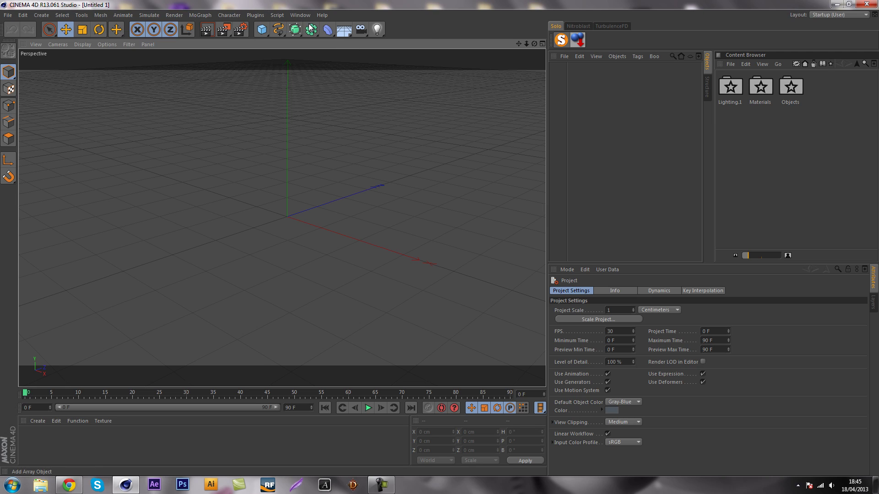
left_click(259, 16)
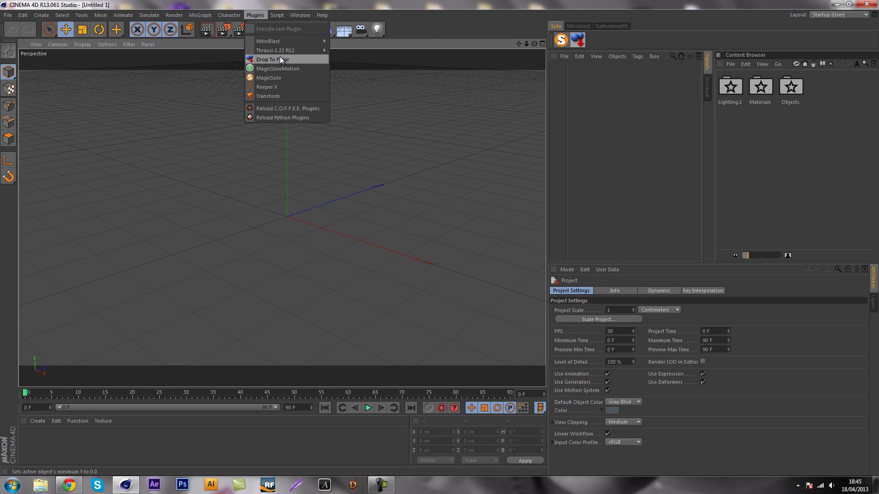
left_click(389, 5)
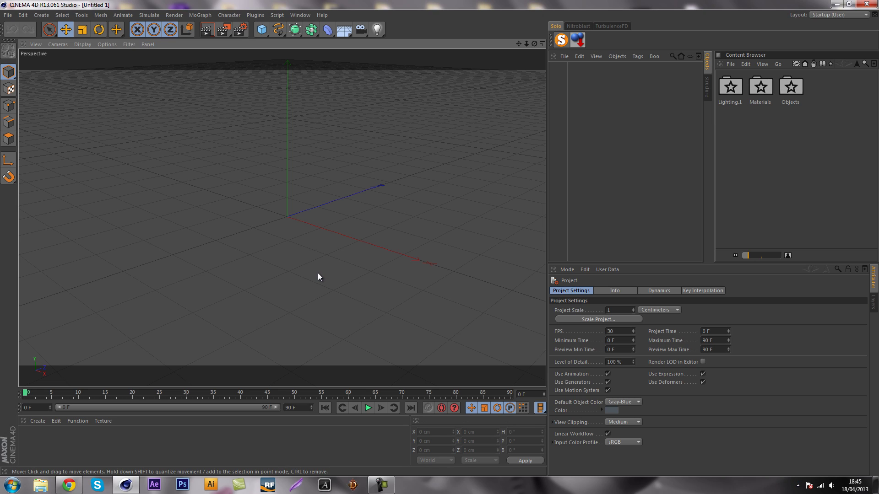
left_click(3, 490)
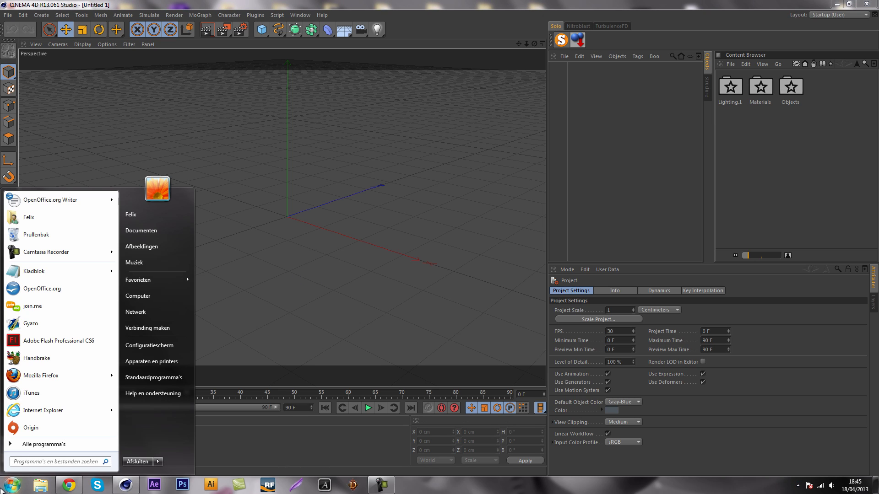
left_click(575, 146)
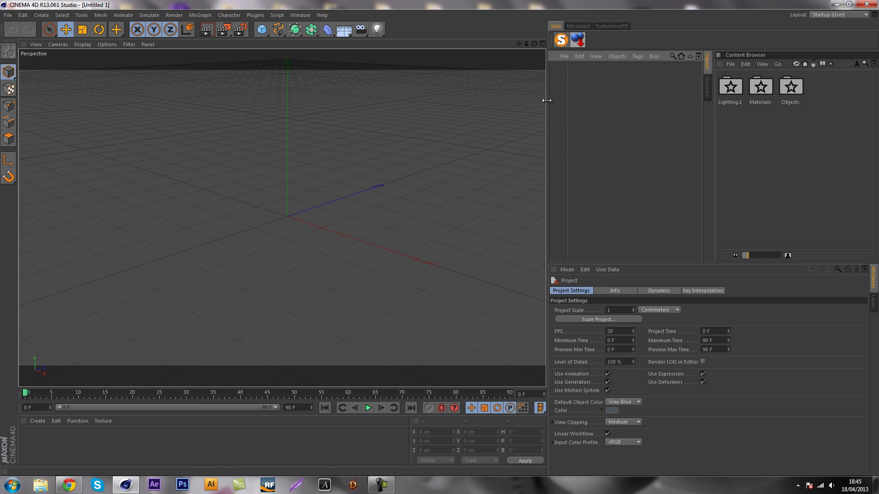
Add a MoText object to the scene and set its text to ZERO
left_click(200, 15)
left_click(235, 120)
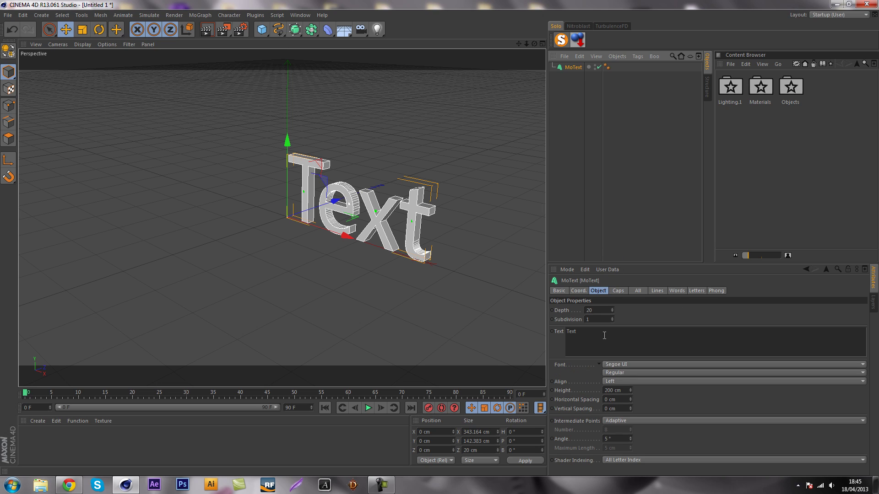
left_click_drag(604, 335, 164, 180)
type("ZERO")
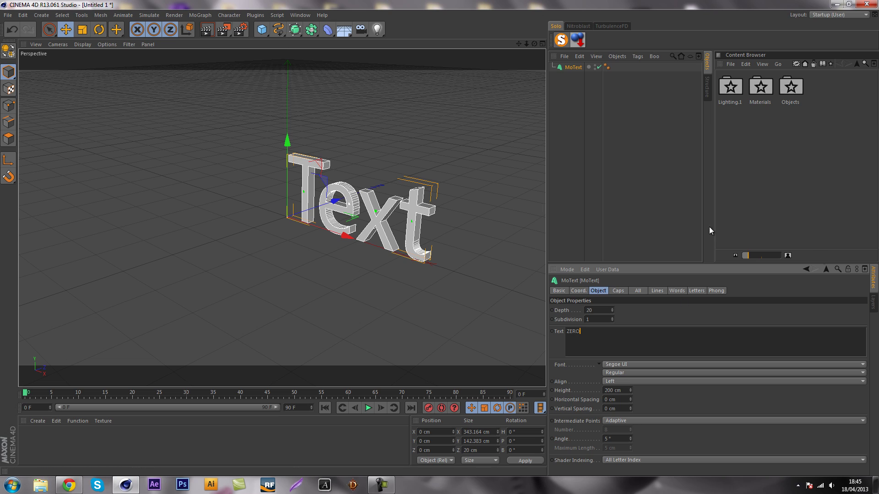
left_click(618, 113)
left_click(578, 64)
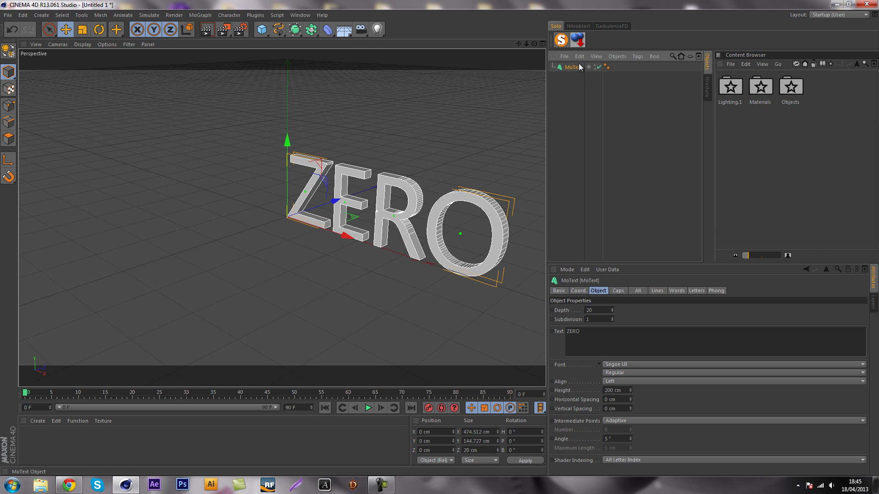
Set the text's font to TYPOGRAPH PRO and increase its depth to 89
left_click(628, 364)
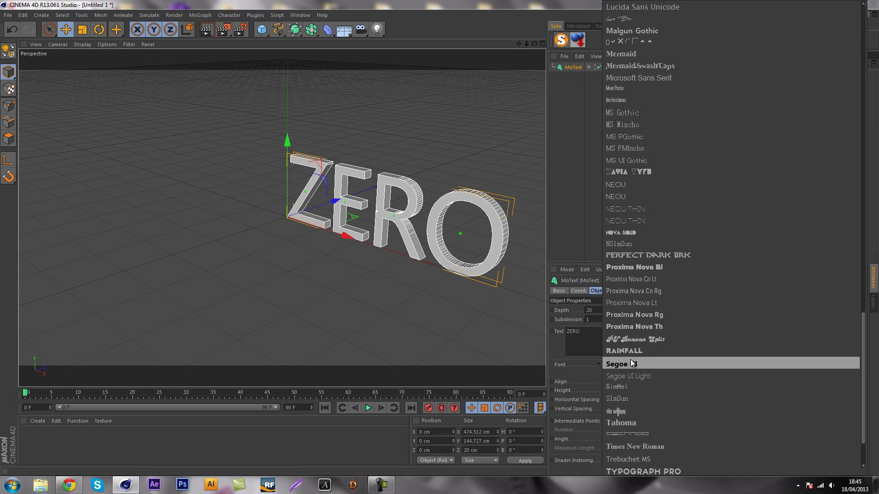
scroll(672, 355, "down", 3)
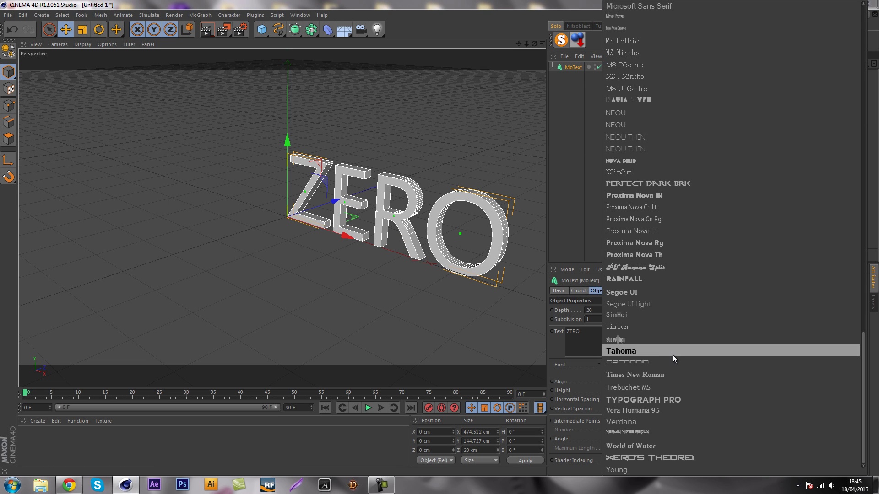
left_click(651, 398)
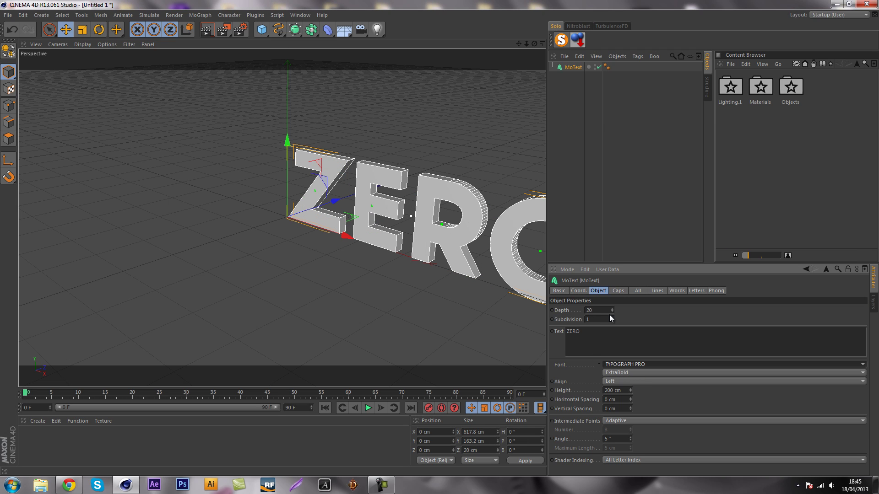
left_click_drag(613, 312, 613, 312)
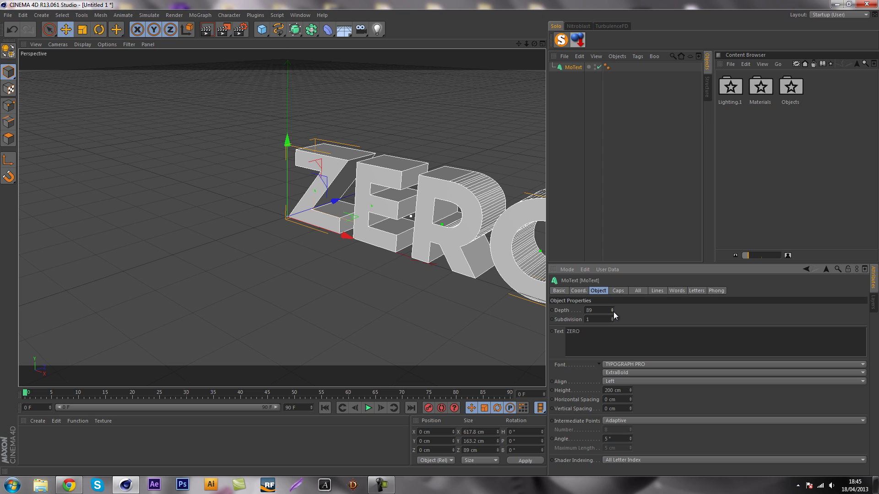
Set both the start and end caps of the text to Fillet Cap
left_click(618, 290)
left_click(618, 310)
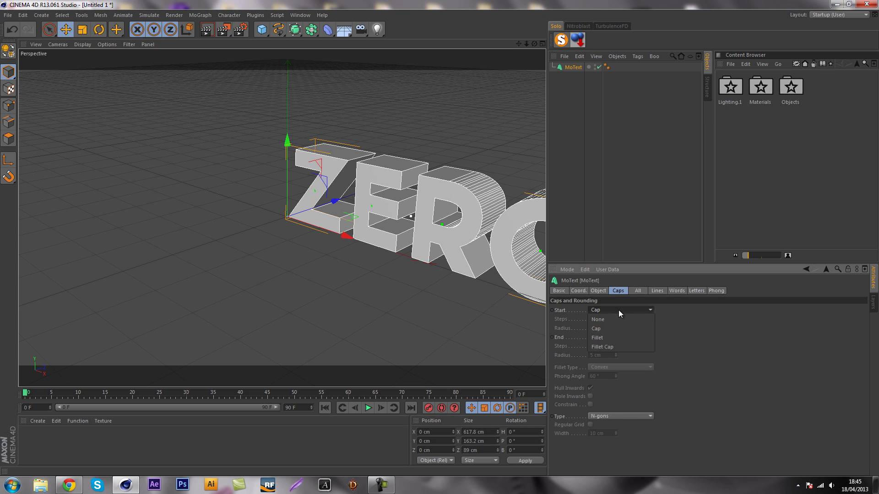
left_click(598, 347)
left_click(614, 366)
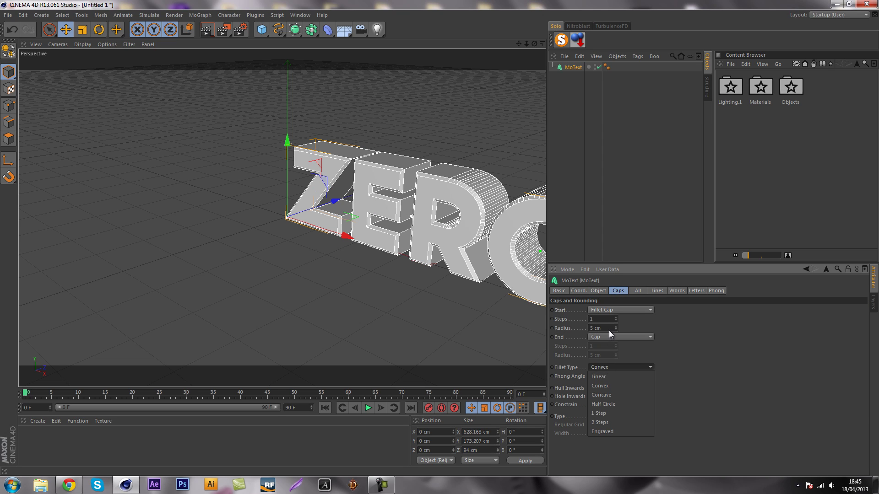
left_click(609, 336)
left_click(607, 373)
Set the start and end fillet radius of the text's caps to 1 cm
left_click_drag(606, 328, 506, 335)
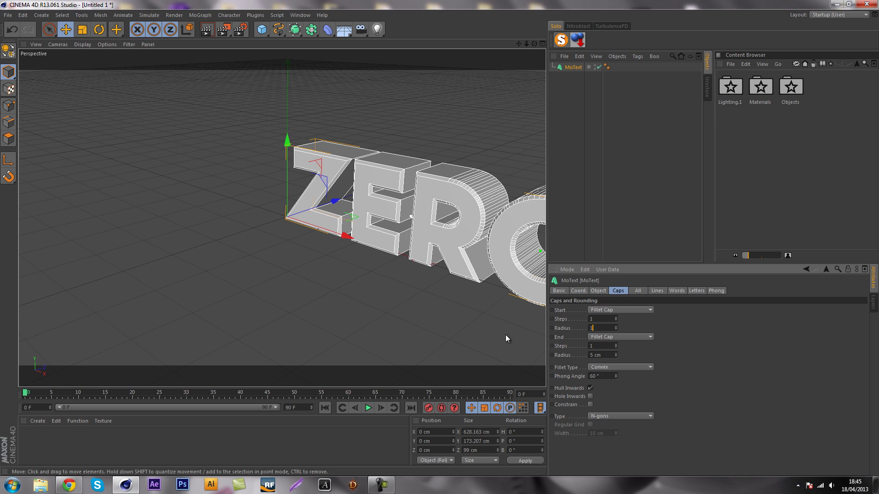
type("1")
key("Return")
key("Return")
left_click(565, 151)
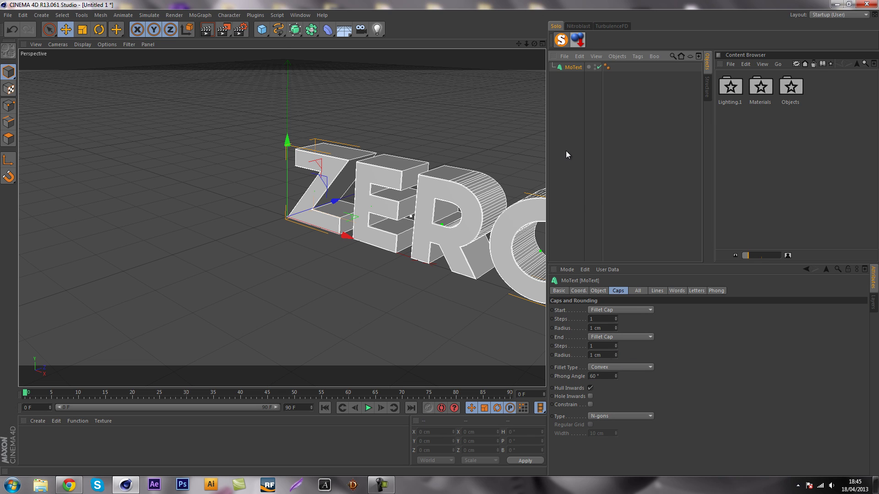
Set the ZERO text's alignment to Middle so it is centred on the origin
left_click_drag(518, 44, 440, 238)
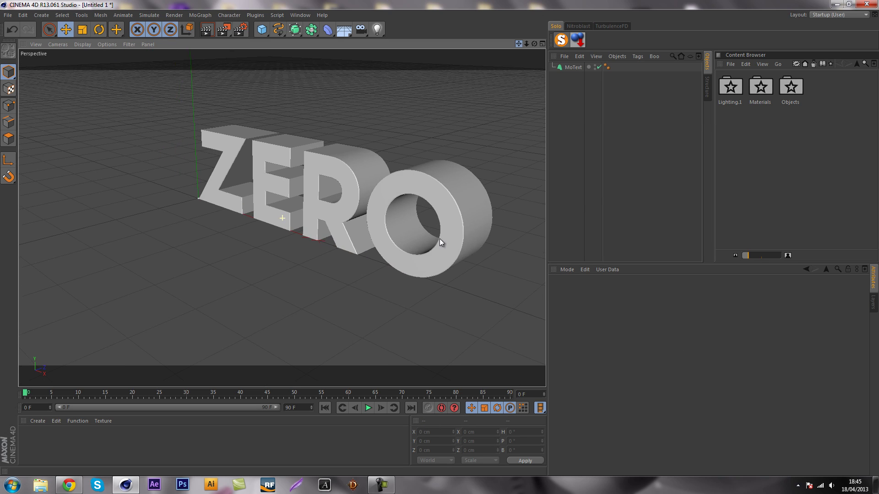
left_click(567, 68)
left_click(595, 290)
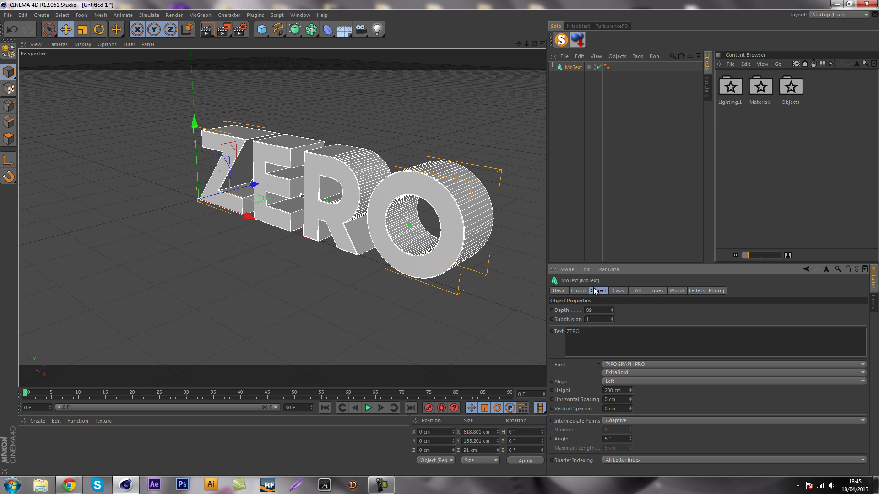
left_click(612, 384)
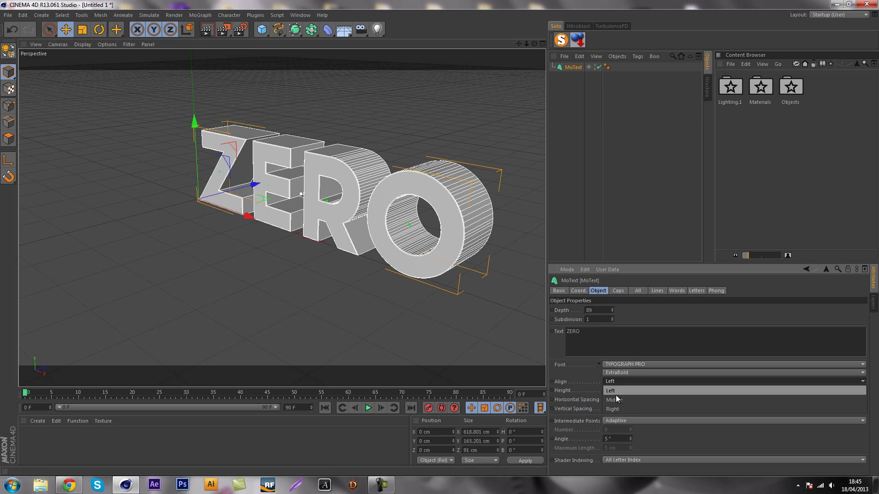
left_click(617, 400)
left_click(465, 77)
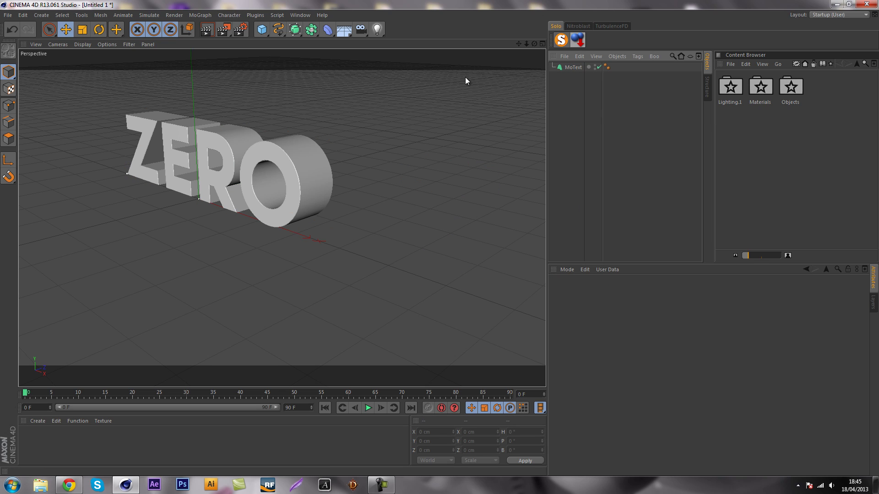
left_click(518, 43)
left_click_drag(518, 44, 441, 241)
middle_click_drag(442, 241, 439, 239, "alt")
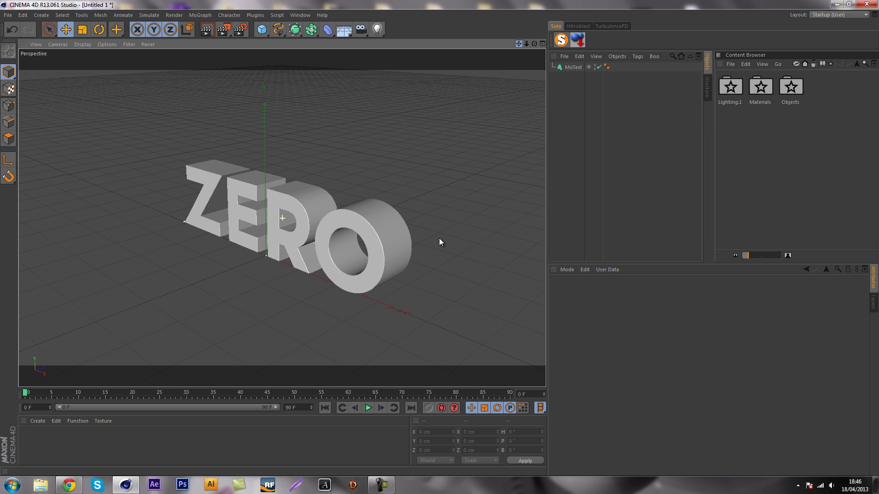
Select the MoText object and open the Thrausi fracture plugin for it
left_click(572, 68)
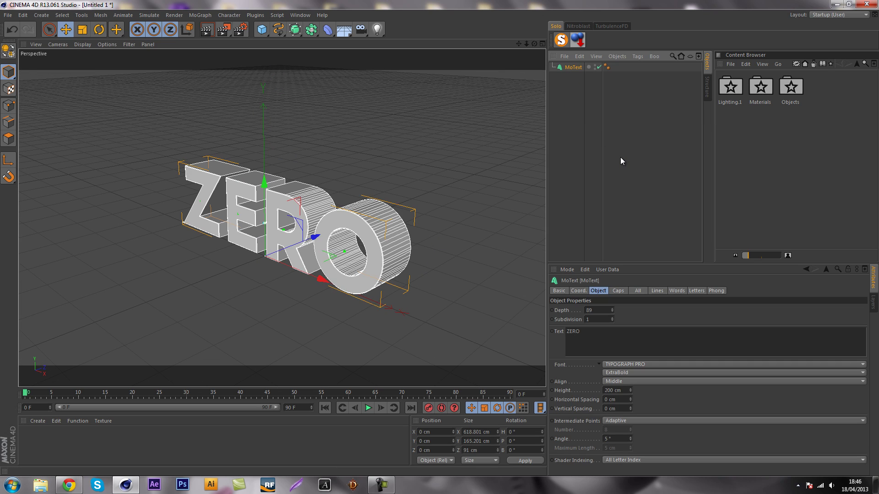
left_click(590, 108)
left_click(574, 69)
left_click(254, 15)
mouse_move(270, 50)
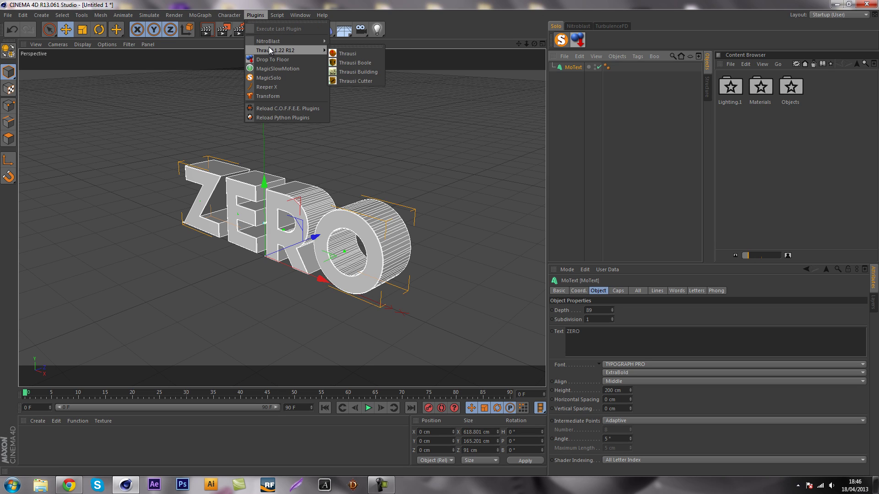
left_click(357, 55)
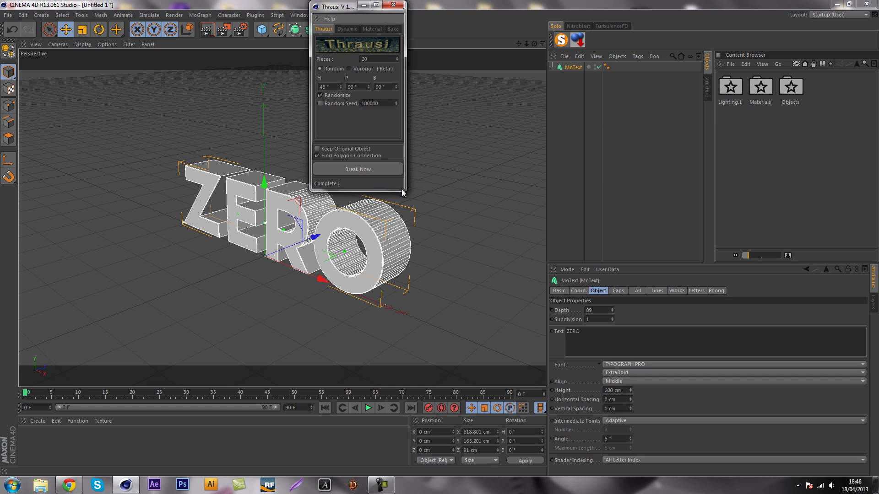
Move the Thrausi window clear of the model and break the text using the Random mode with 20 pieces
left_click_drag(354, 6, 500, 23)
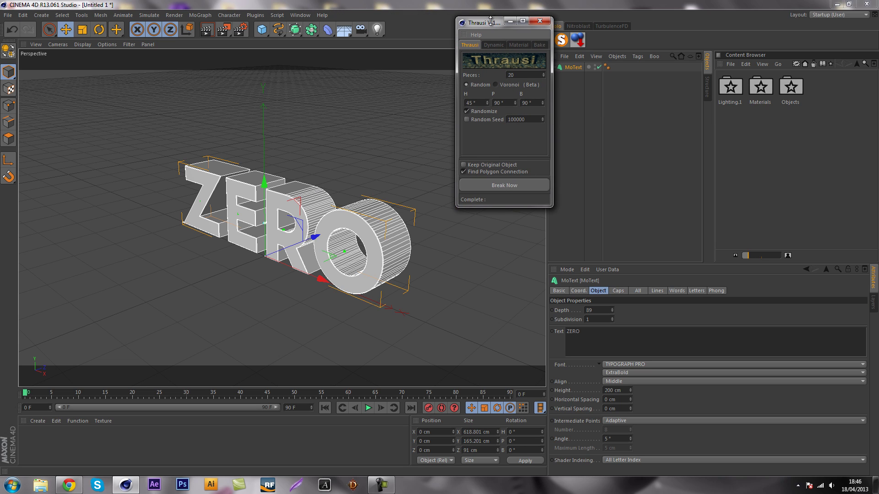
double_click(490, 21)
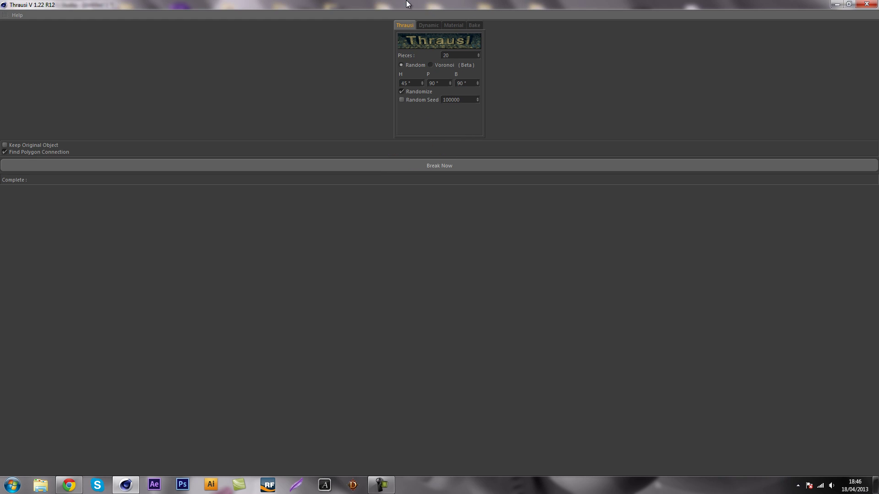
left_click(849, 4)
left_click_drag(475, 24, 762, 60)
left_click(774, 226)
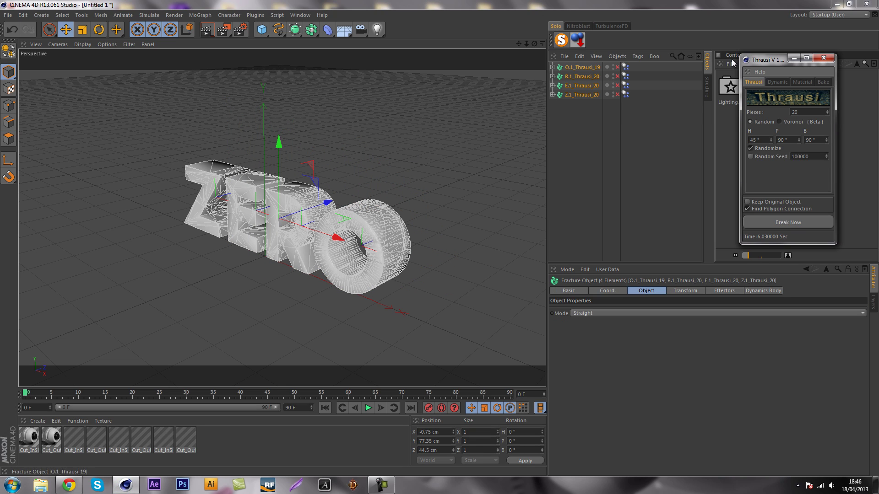
Select all four fractured letter objects and break them again in Thrausi using the Random mode with 7 pieces
left_click(590, 68)
left_click(586, 95, "shift")
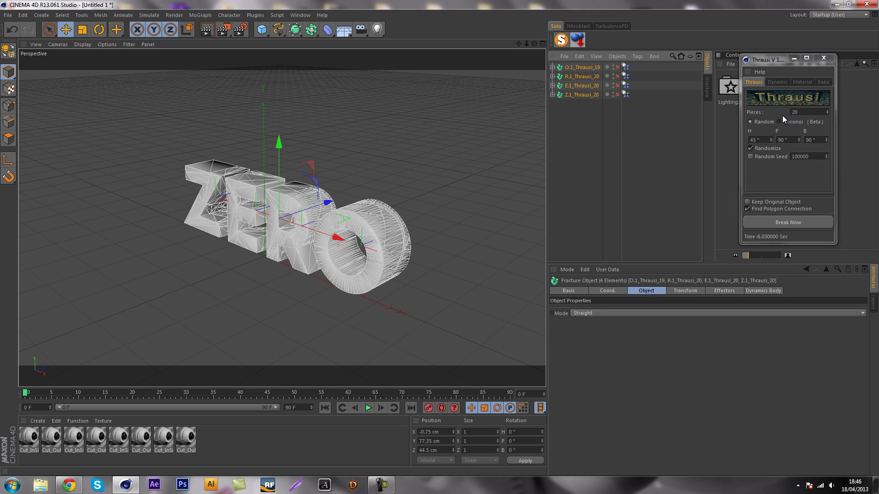
left_click_drag(801, 113, 726, 106)
type("76")
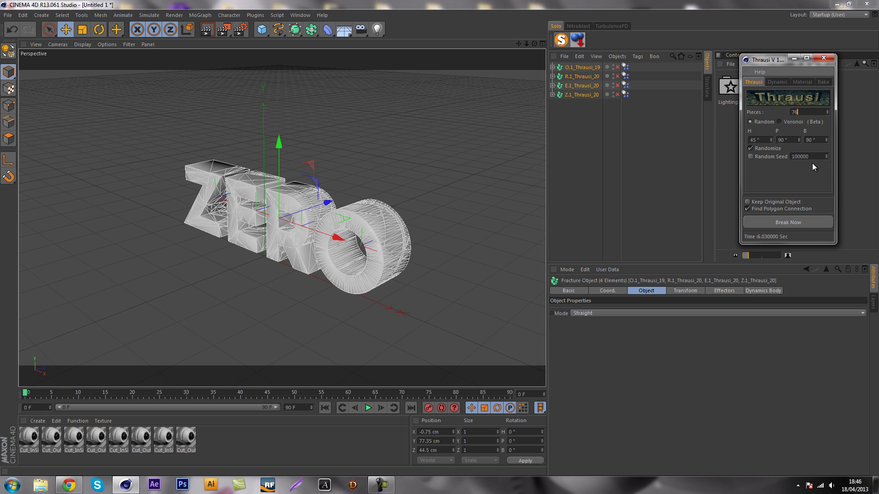
key("BackSpace")
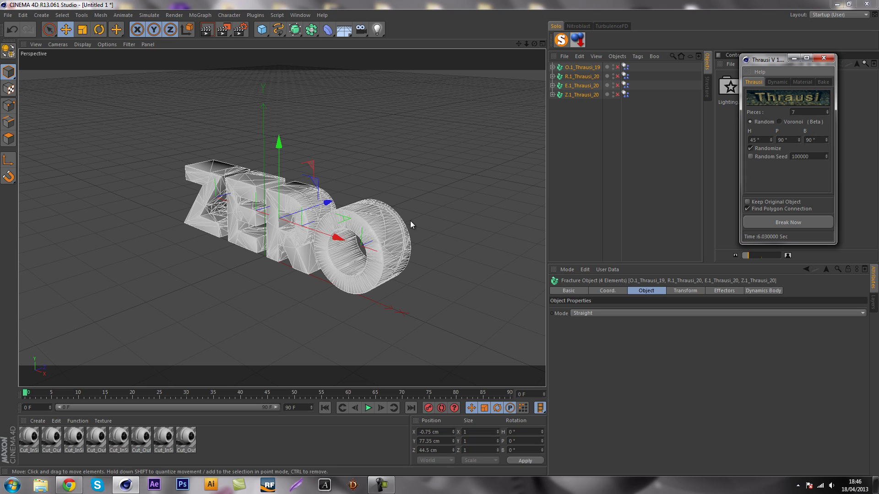
left_click(769, 221)
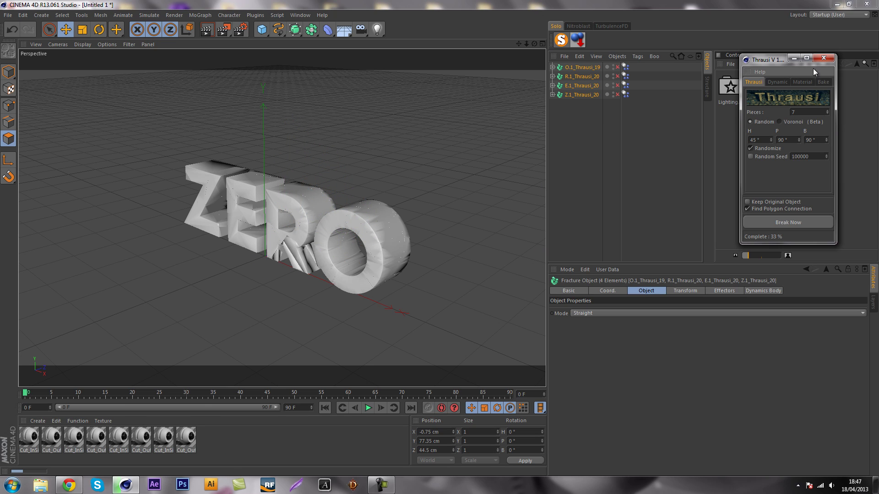
left_click(381, 485)
left_click(834, 440)
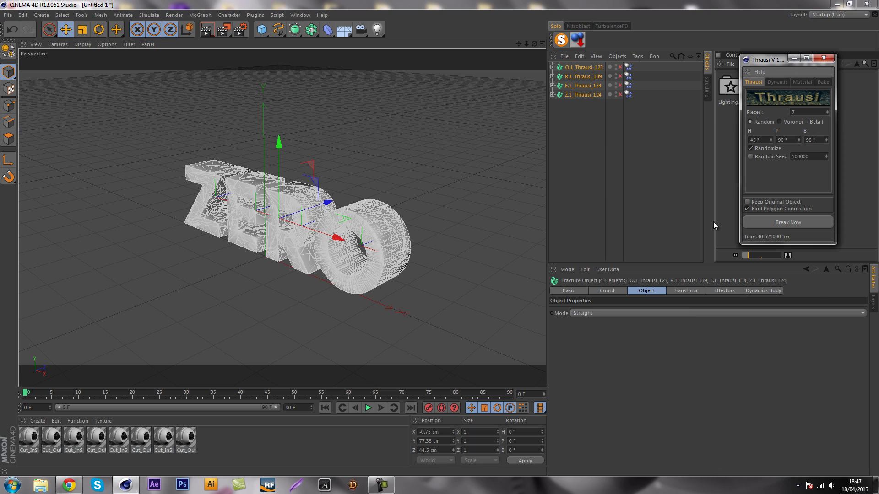
Close the Thrausi window and play the simulation to preview the ZERO letters shattering, stopping at frame 12
left_click_drag(771, 65, 753, 66)
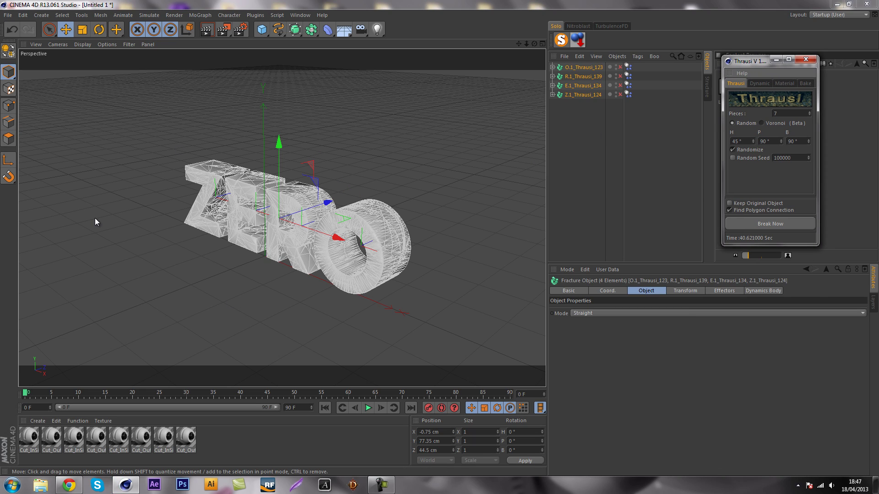
left_click(805, 60)
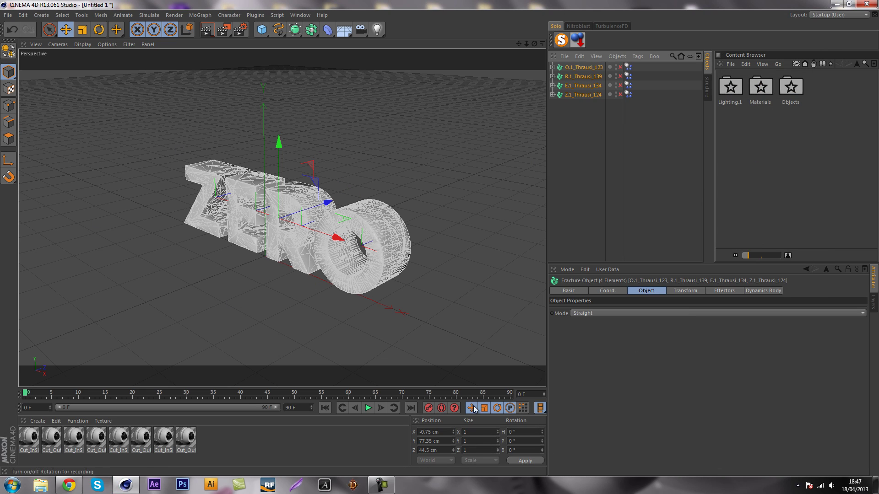
left_click(367, 410)
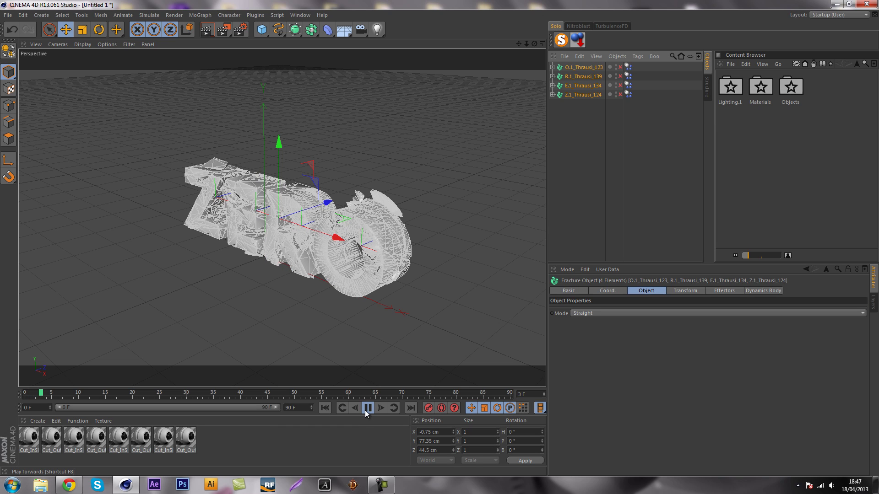
left_click(366, 410)
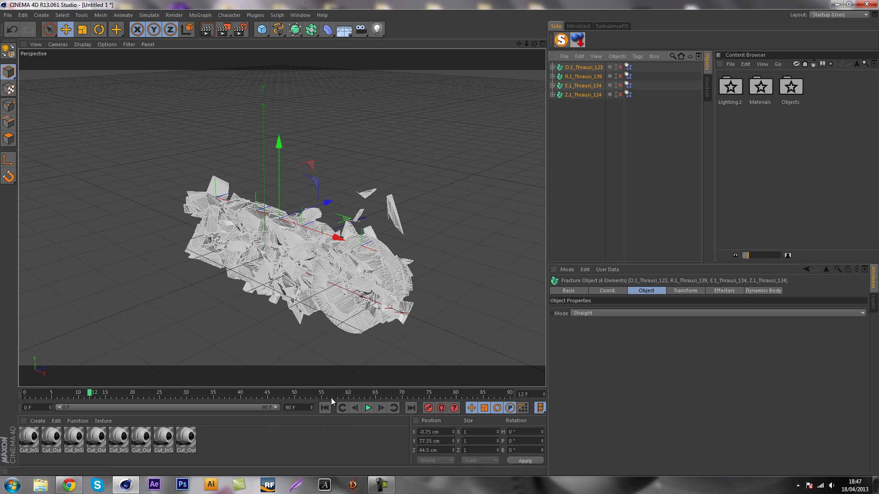
left_click(620, 185)
left_click_drag(468, 216, 395, 220, "alt")
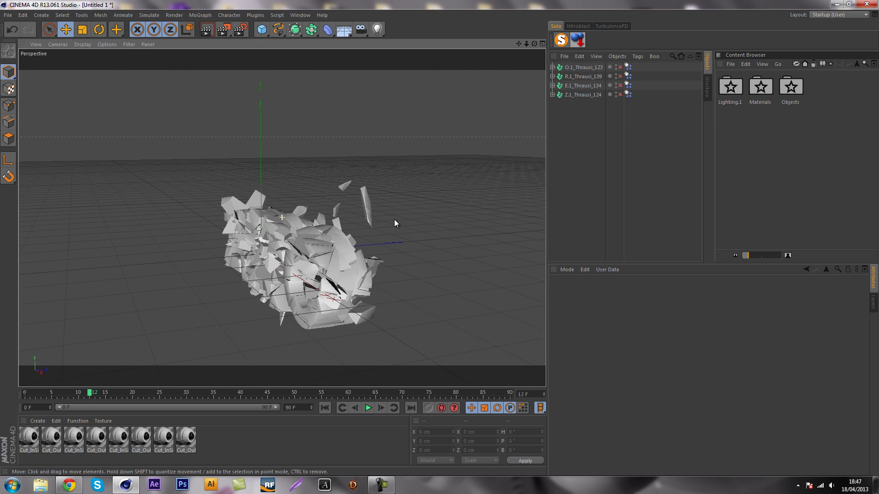
Return the timeline to frame 0 and test-render the perspective view of the ZERO text from nearer the front
left_click(330, 410)
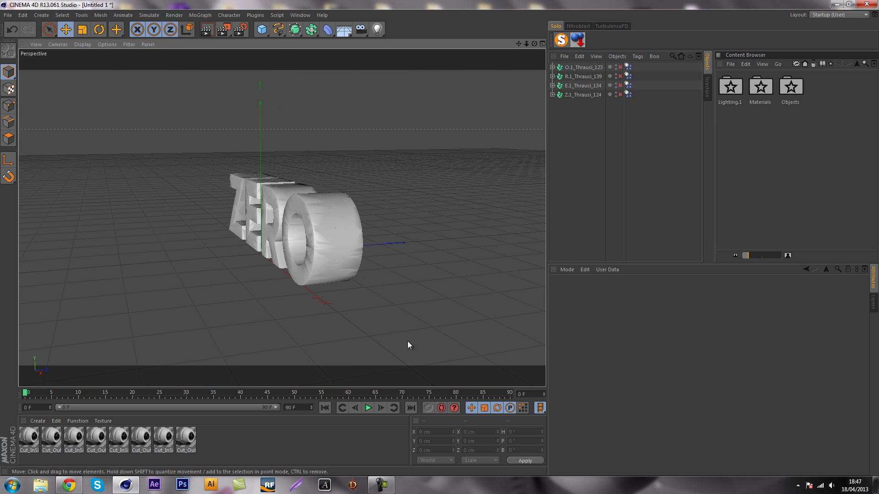
left_click_drag(236, 172, 286, 157, "alt")
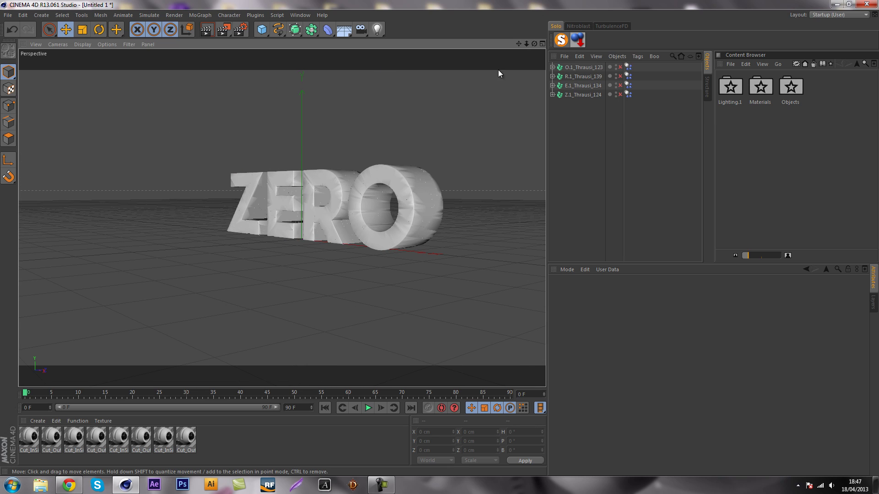
left_click_drag(519, 43, 520, 45)
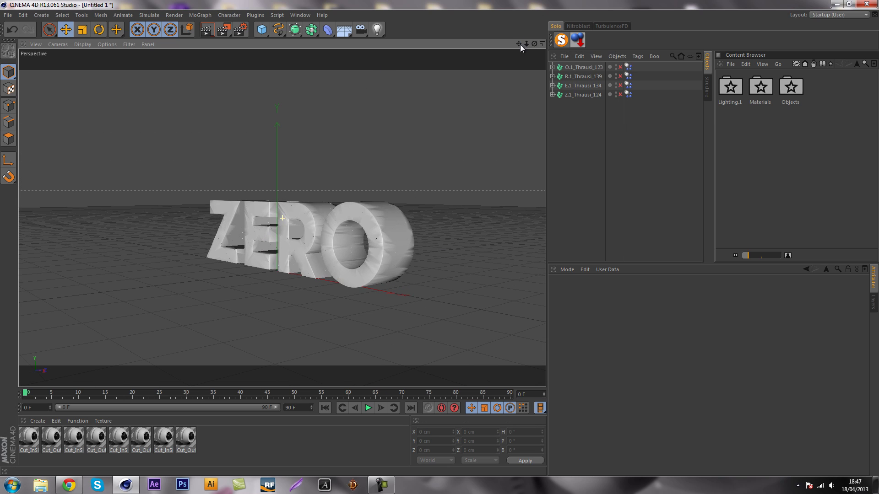
left_click(207, 30)
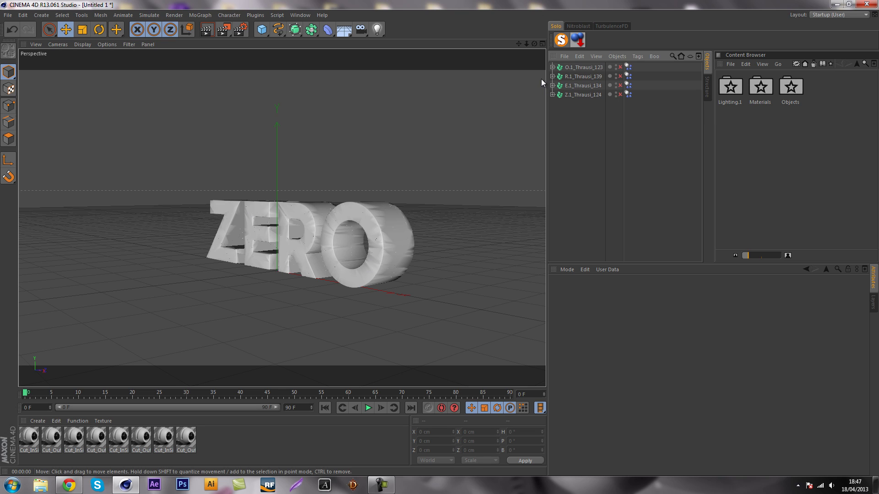
Expand the letter O's fracture object and delete the first-column Cut_InSide texture tags from all of its pieces
left_click(553, 68)
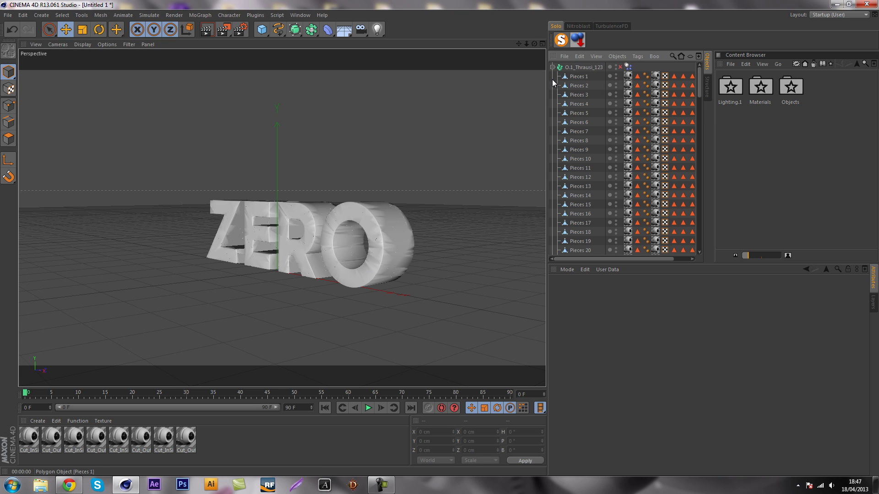
left_click(627, 76)
scroll(631, 214, "down", 10)
scroll(631, 229, "down", 10)
scroll(633, 258, "right", 2)
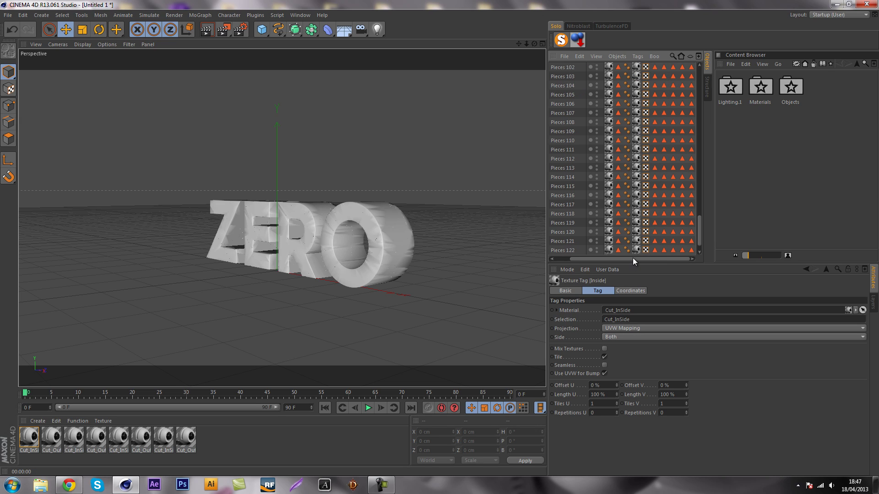
left_click(609, 250, "shift")
scroll(609, 229, "up", 15)
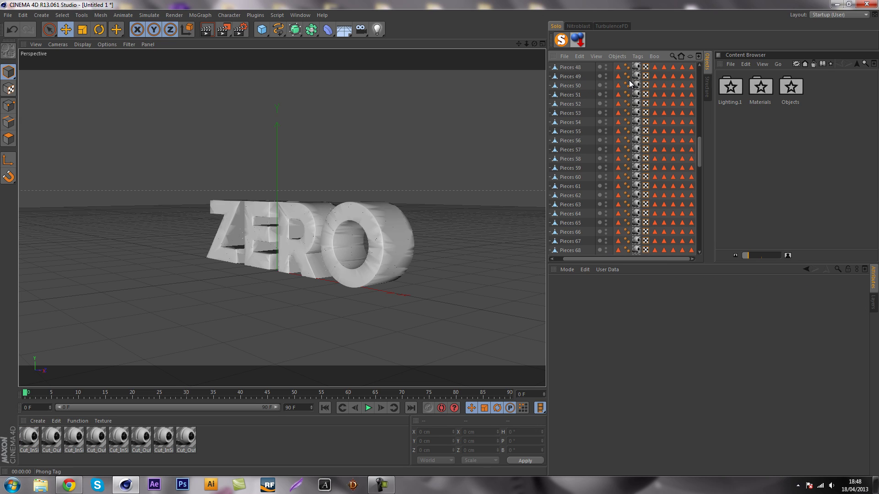
Try to delete the Cut_InSide polygon selection tags from all pieces of the letter O and undo the deletion
left_click(617, 77)
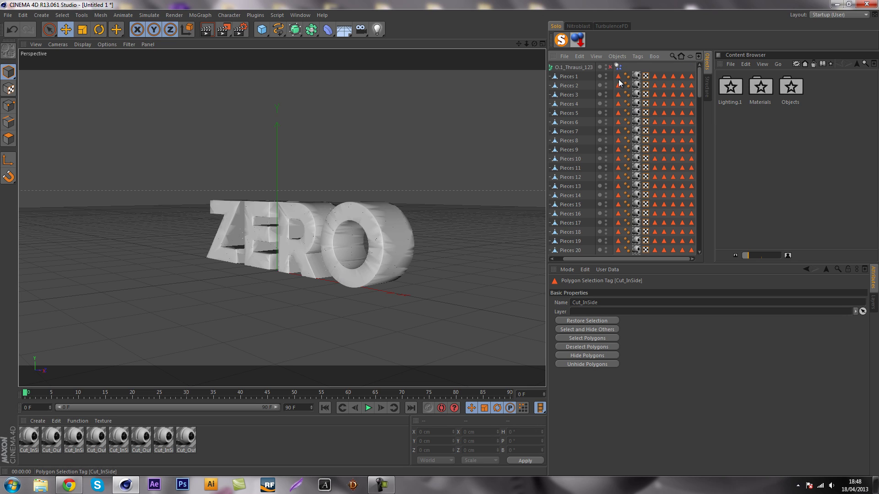
scroll(605, 177, "down", 15)
left_click(618, 223, "shift")
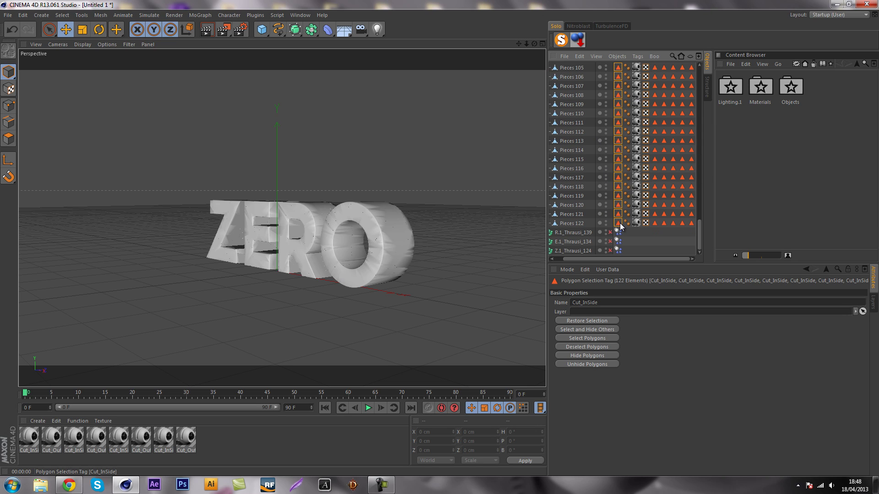
key("Delete")
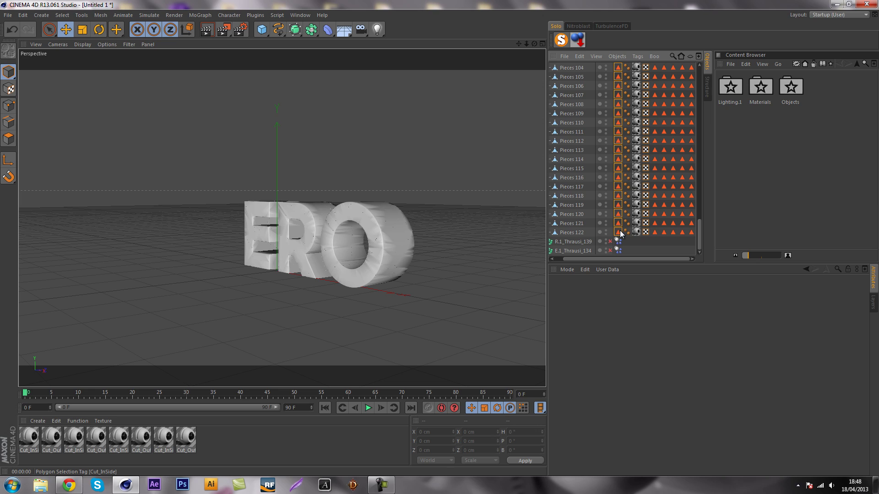
key("ctrl+z")
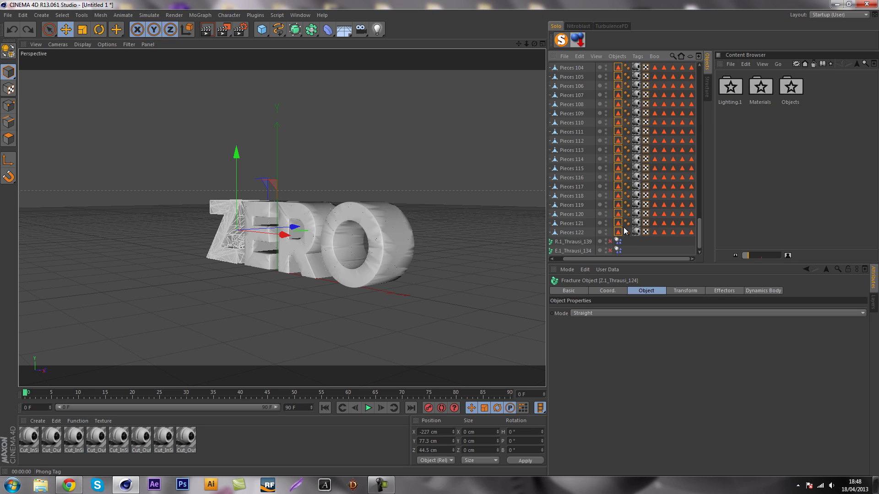
key("Delete")
key("ctrl+z")
Select the Phong tags of all the letter O's pieces and set their phong angle to 0°
left_click(627, 232)
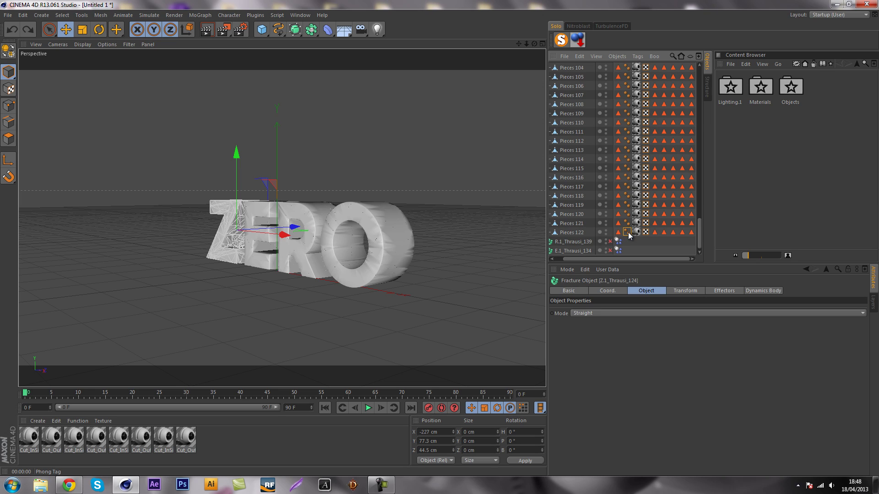
scroll(627, 76, "up", 15)
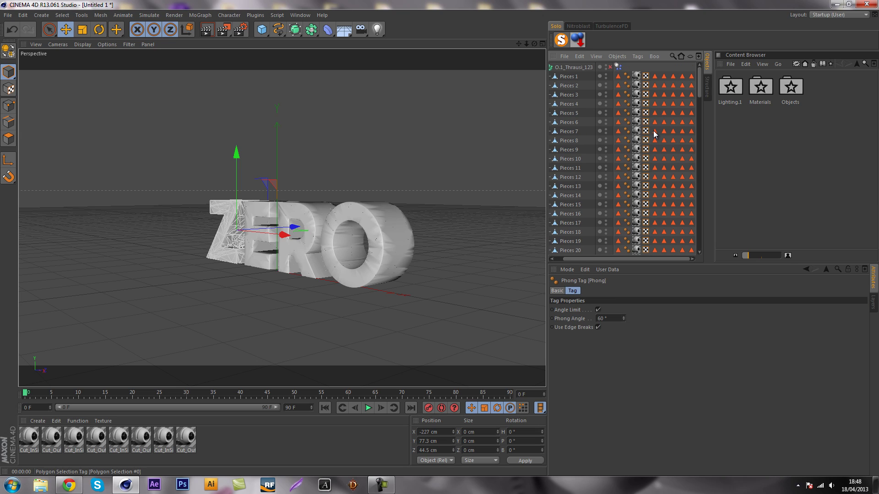
left_click(627, 77, "shift")
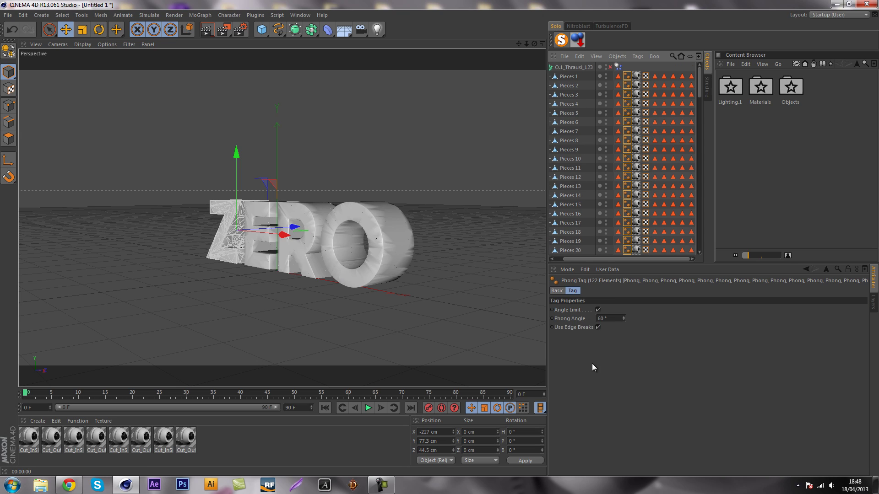
double_click(614, 319)
type("0")
key("Return")
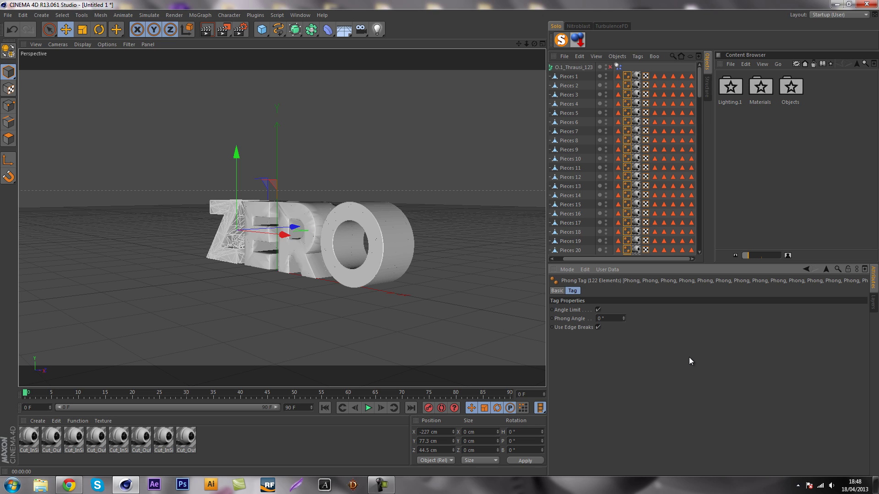
Select the full range of remaining tags on the letter O's pieces and delete them
left_click(618, 76)
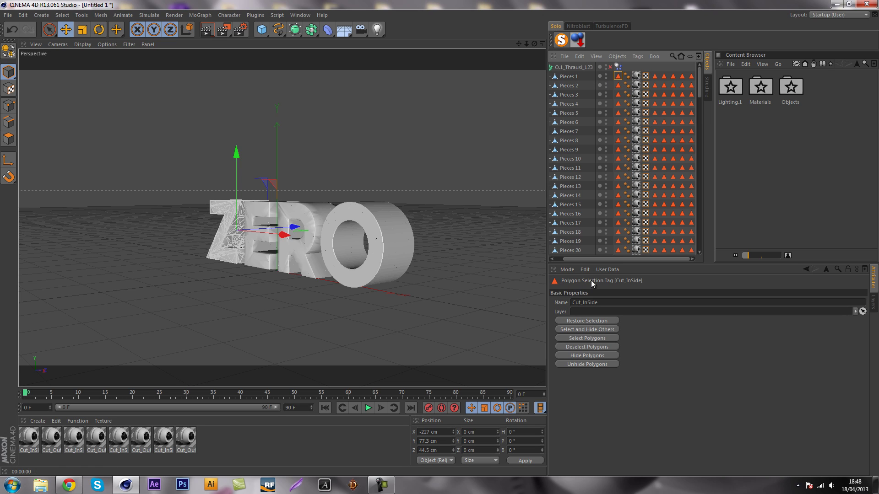
left_click_drag(698, 78, 698, 257)
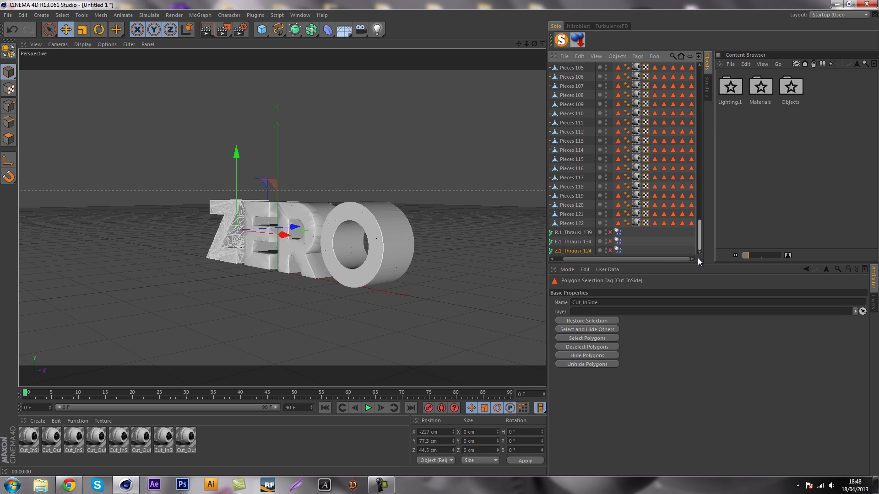
left_click(692, 223, "shift")
key("Delete")
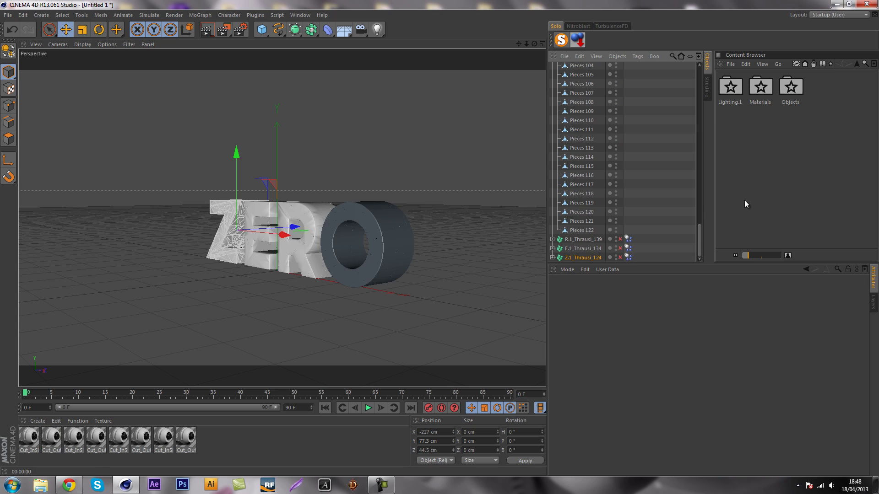
Collapse the letter O, expand the letter R's fracture object, and set the phong angle of all its pieces to 0°
scroll(536, 118, "up", 3)
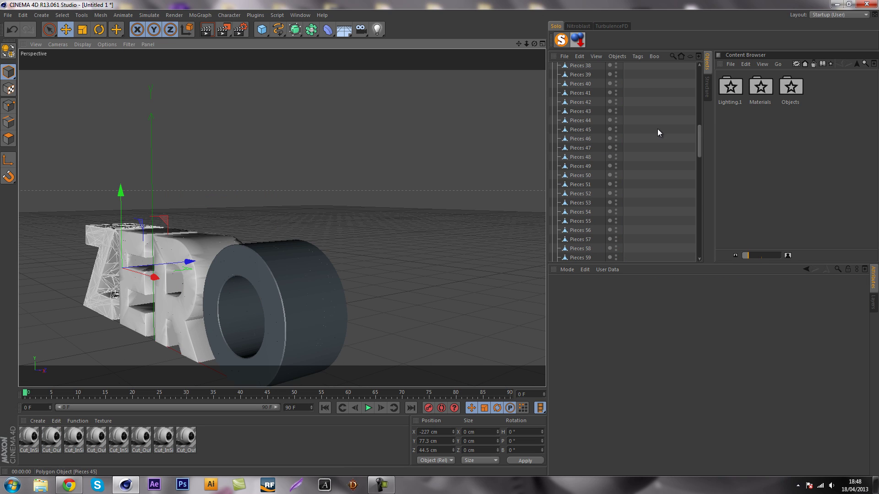
scroll(655, 130, "up", 10)
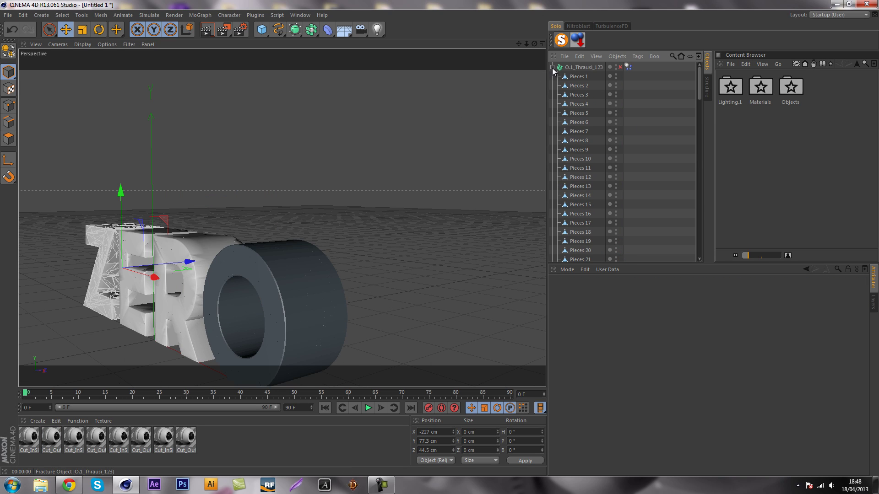
left_click(552, 67)
left_click(553, 76)
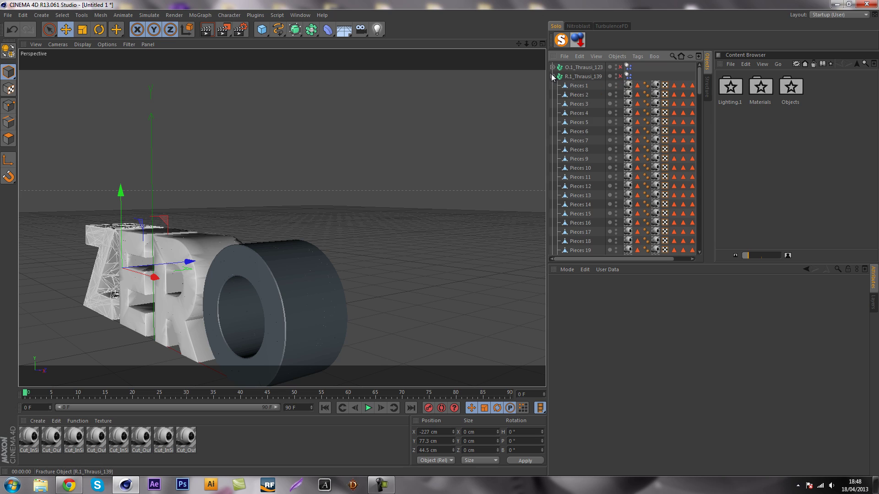
left_click(644, 87)
scroll(642, 98, "down", 20)
left_click(646, 233, "shift")
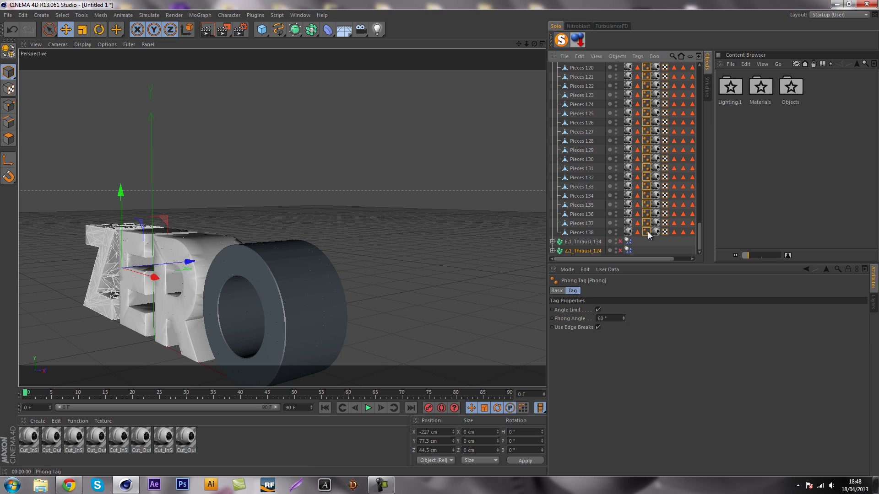
left_click_drag(608, 318, 487, 298)
type("0")
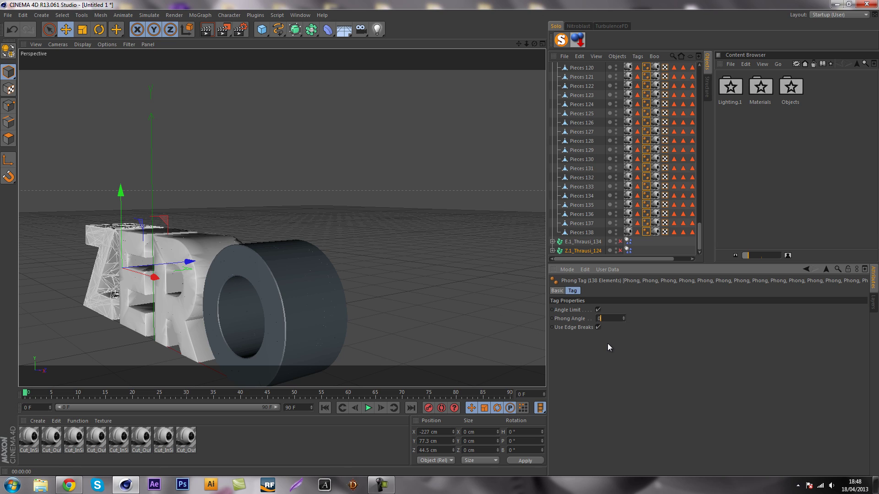
key("Return")
Select the full range of tags on all of the letter R's pieces, delete them, and collapse the letter R
scroll(618, 79, "up", 20)
left_click(627, 85)
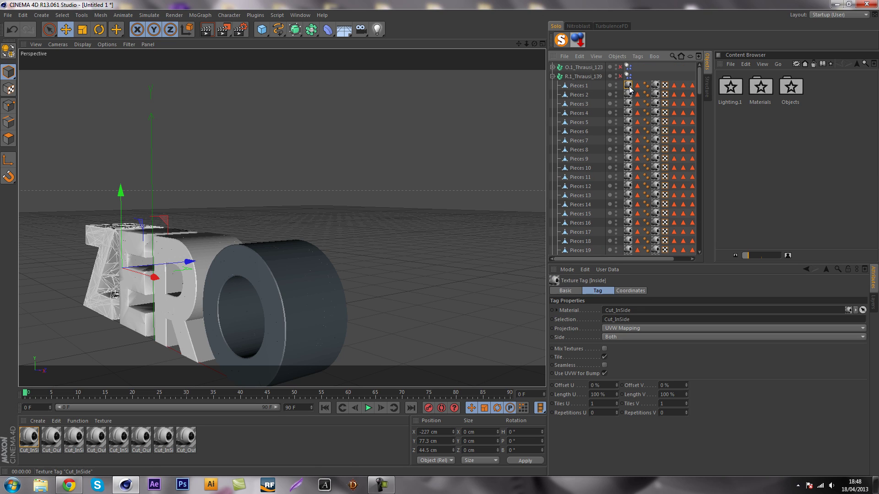
left_click_drag(698, 85, 685, 258)
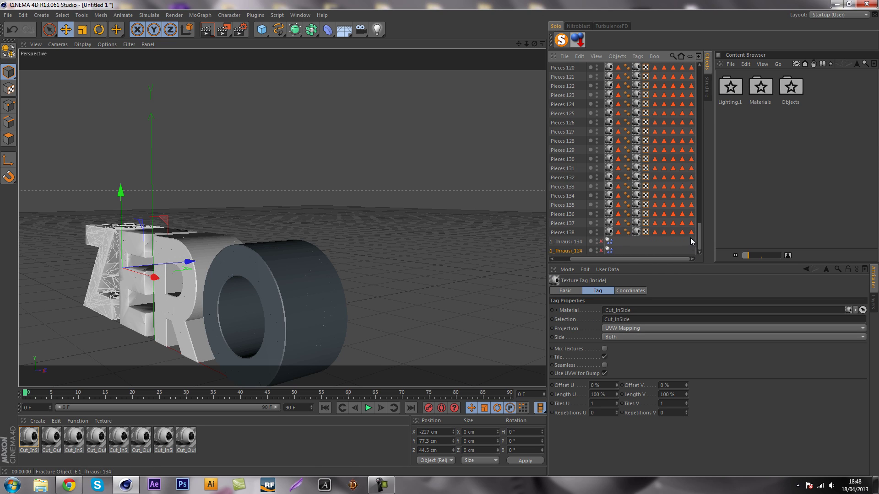
left_click(690, 237, "shift")
key("Delete")
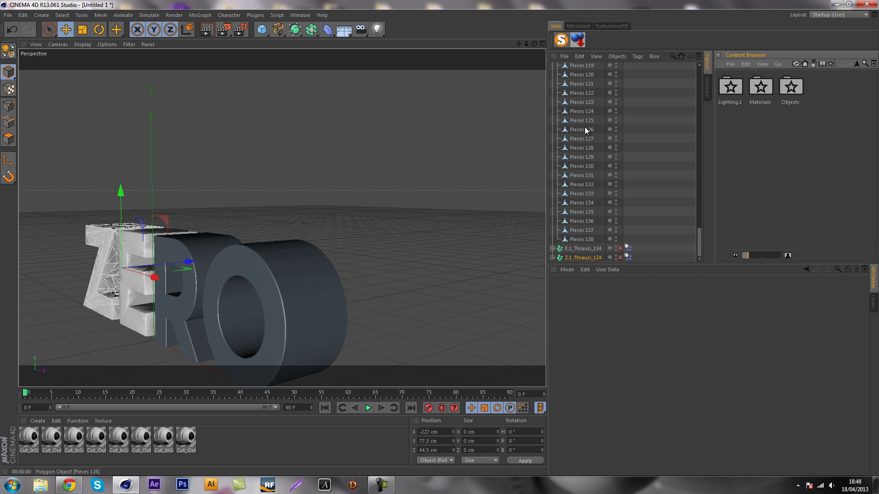
scroll(582, 124, "up", 20)
left_click(552, 76)
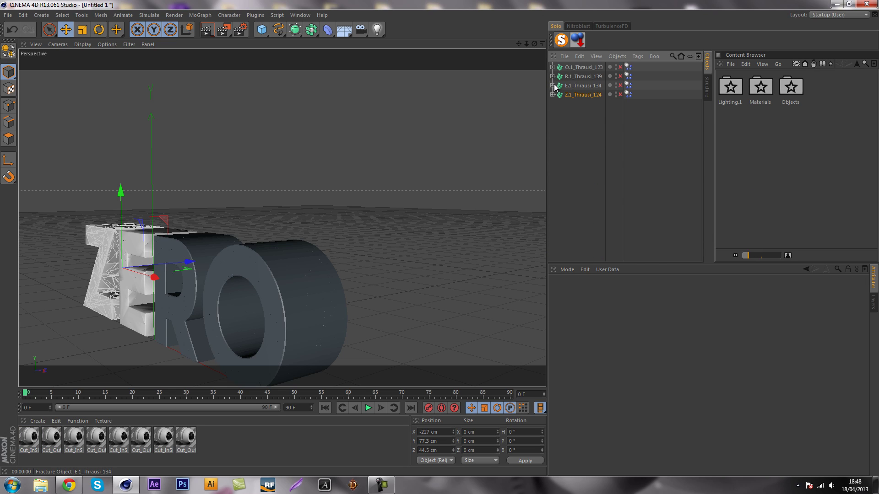
Expand the letter E's fracture object and set the phong angle of all its pieces to 0°
left_click(552, 85)
left_click(650, 95)
scroll(649, 151, "down", 20)
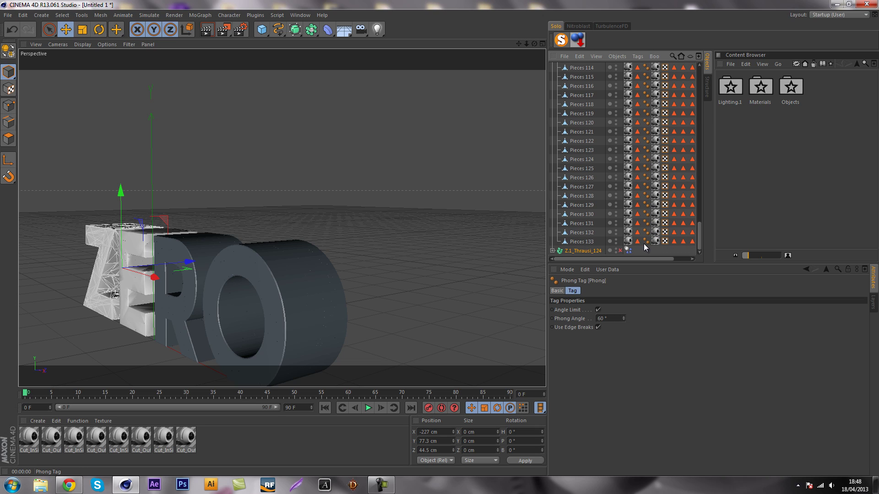
left_click(646, 241, "shift")
left_click(612, 318)
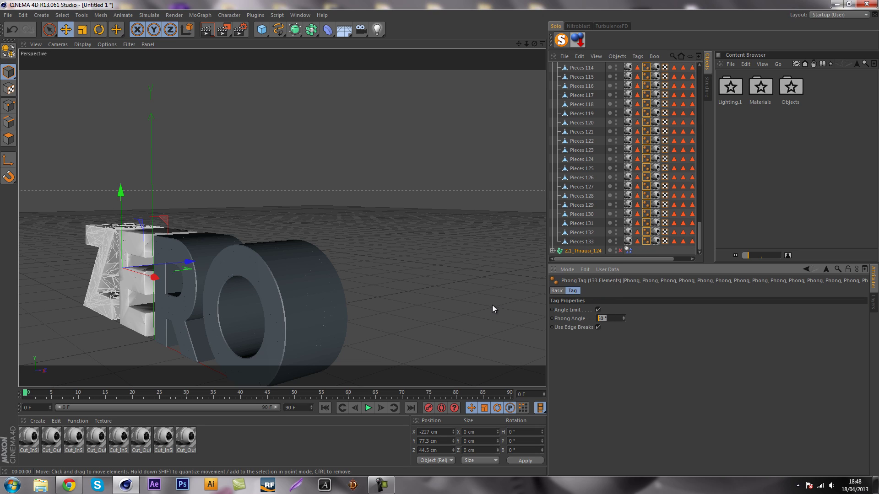
type("0")
key("Return")
Delete the full range of tags from all of the letter E's pieces and collapse the letter E
scroll(637, 156, "up", 20)
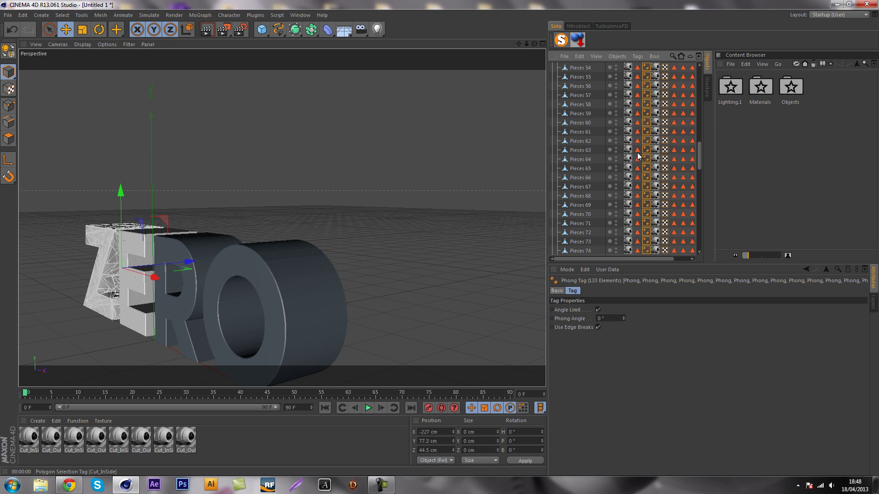
left_click(628, 103)
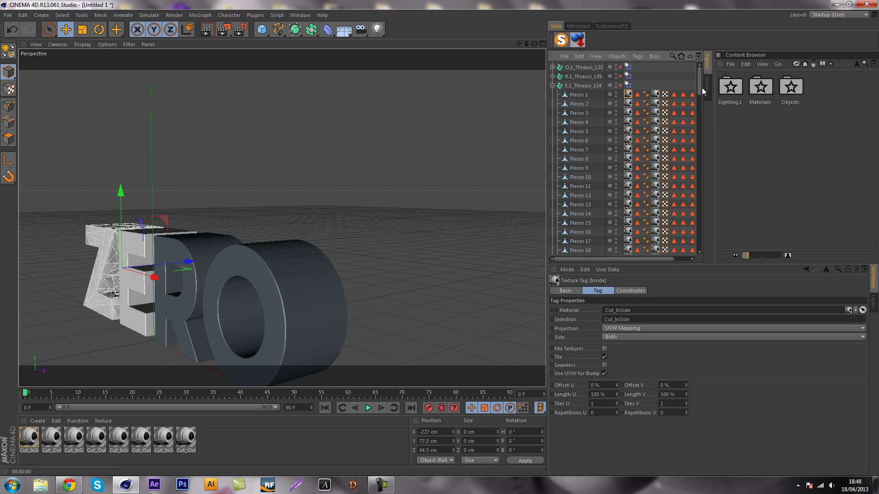
left_click_drag(699, 87, 699, 334)
left_click_drag(660, 259, 690, 260)
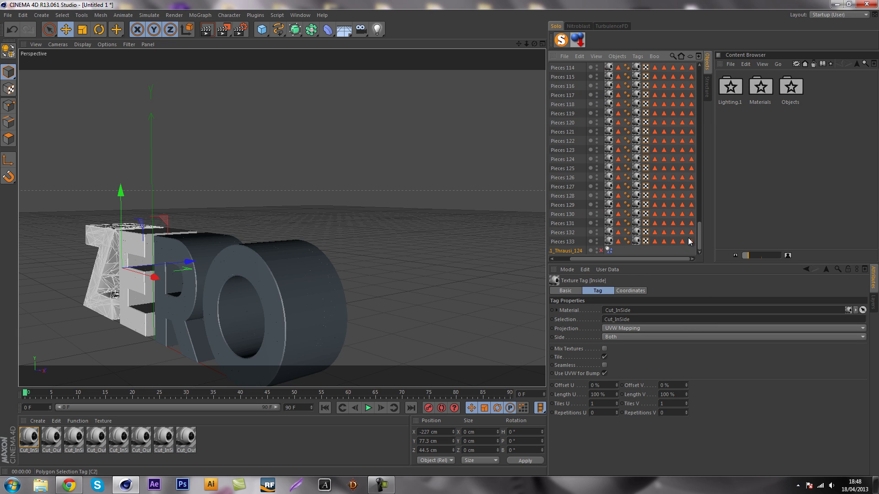
left_click(690, 241, "shift")
key("Delete")
scroll(595, 139, "up", 20)
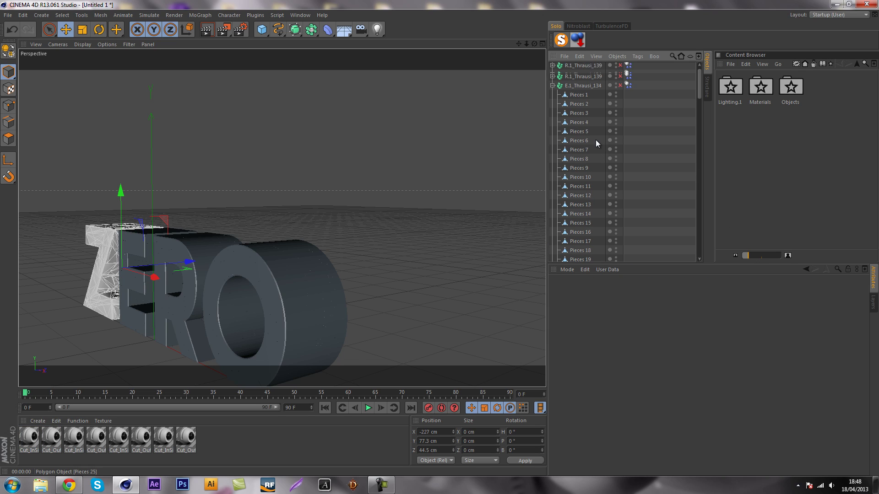
left_click(553, 85)
Expand the letter Z's fracture object and set the phong angle of all its pieces to 0°
left_click(553, 94)
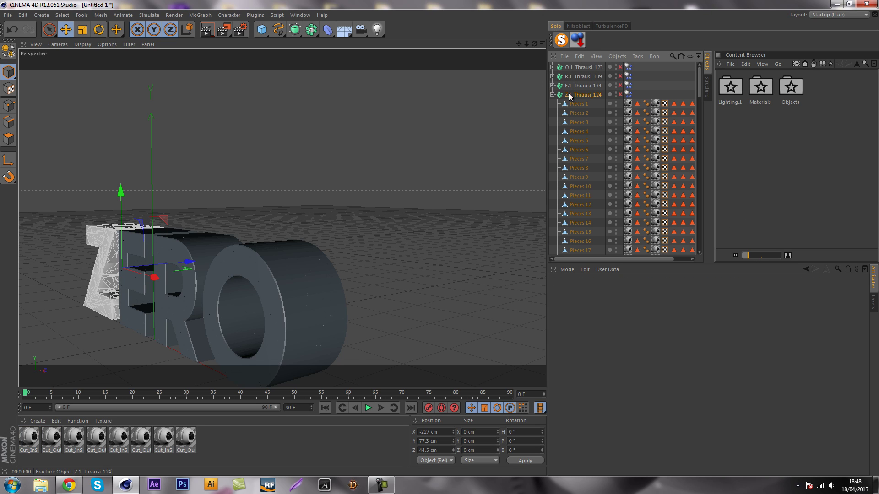
left_click(629, 106)
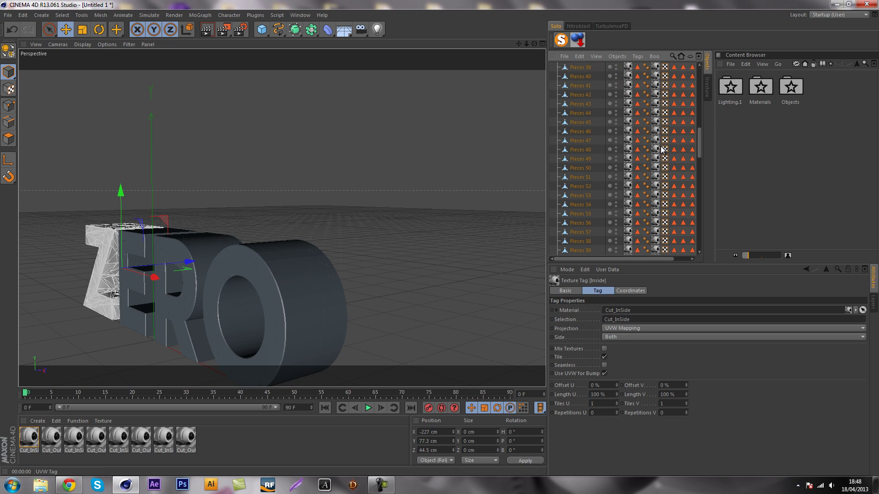
left_click(646, 104)
scroll(646, 145, "down", 20)
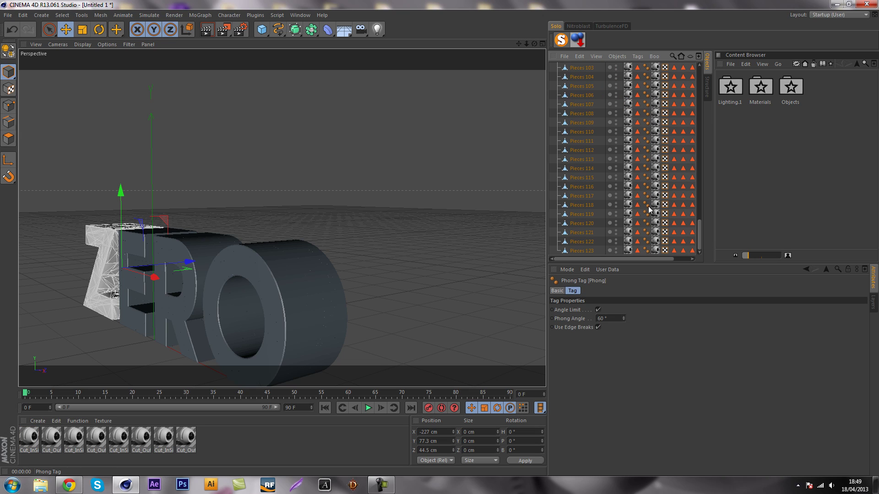
left_click(647, 242, "shift")
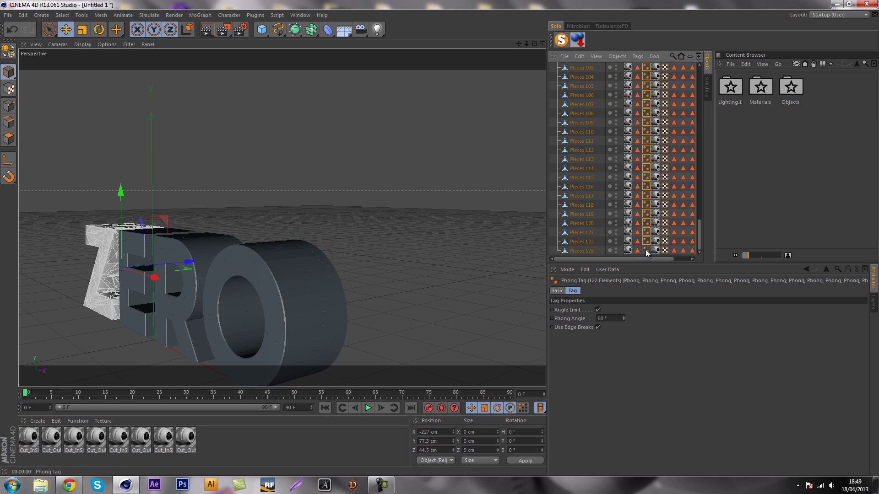
left_click_drag(607, 317, 503, 295)
type("0")
key("Return")
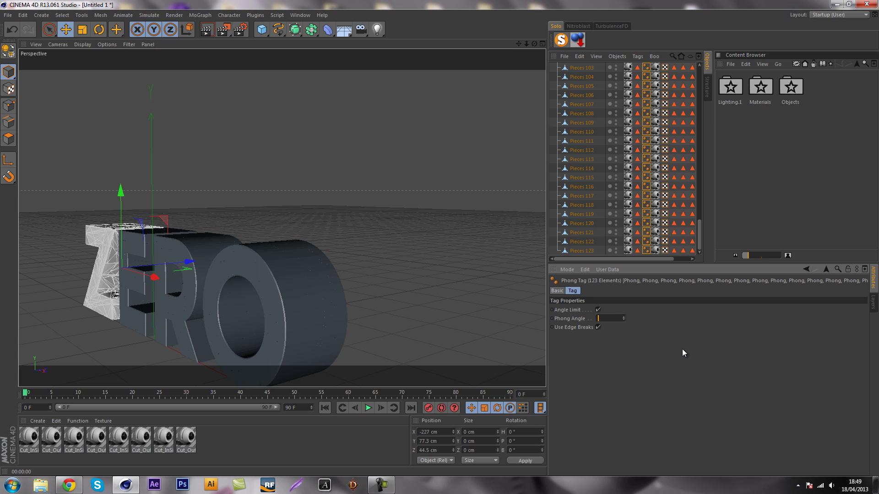
Delete the tags from the Inside texture through the C1 selection on all letter Z pieces, and collapse the letter Z
scroll(626, 125, "up", 10)
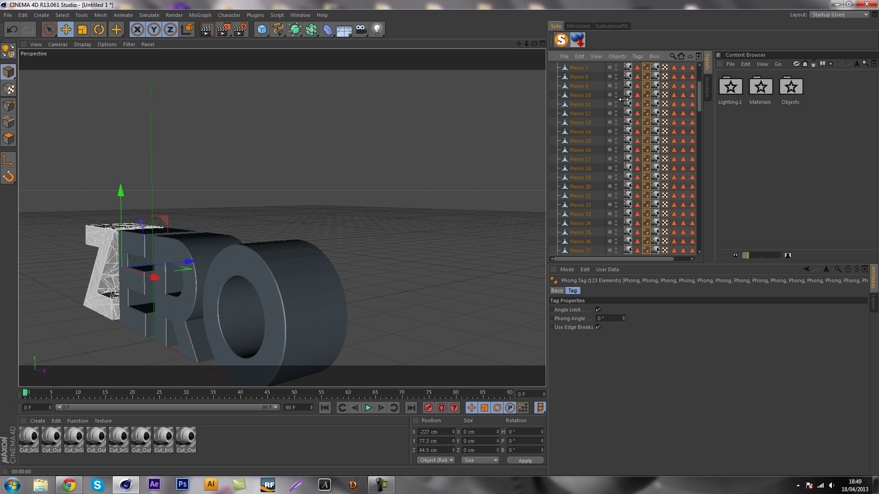
scroll(625, 99, "up", 4)
left_click(628, 105)
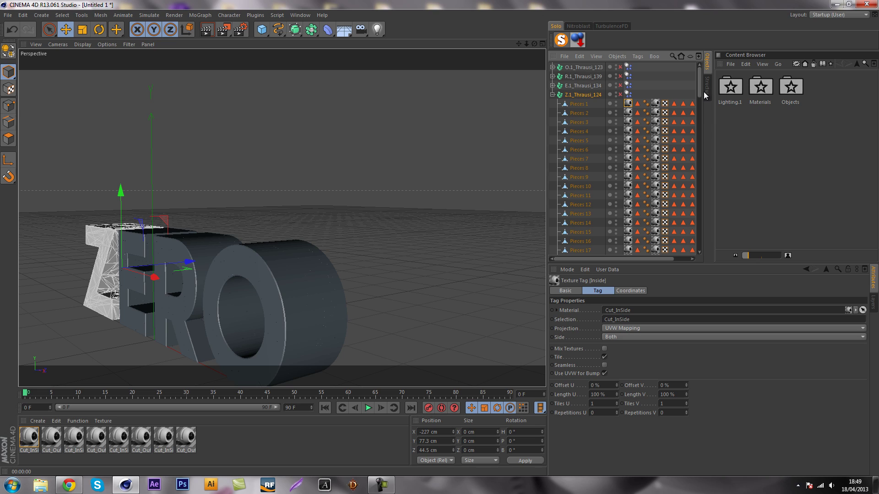
left_click_drag(700, 91, 701, 251)
left_click(691, 252, "shift")
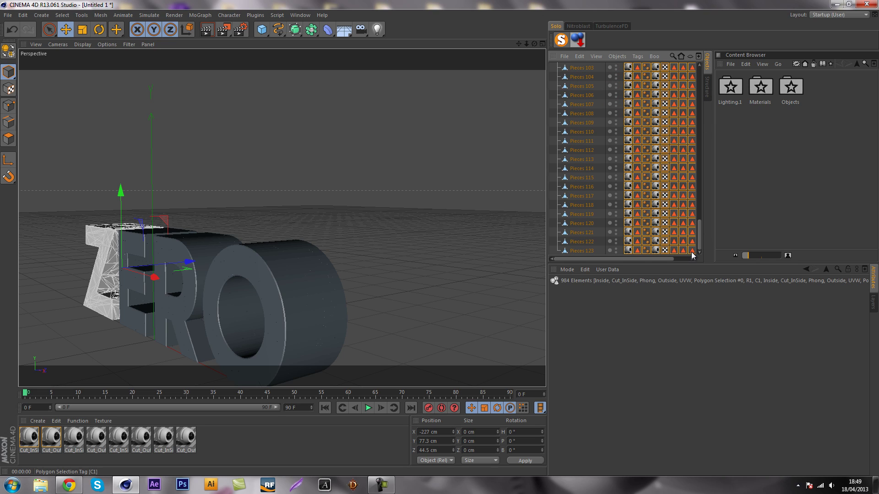
key("Delete")
scroll(577, 128, "up", 2)
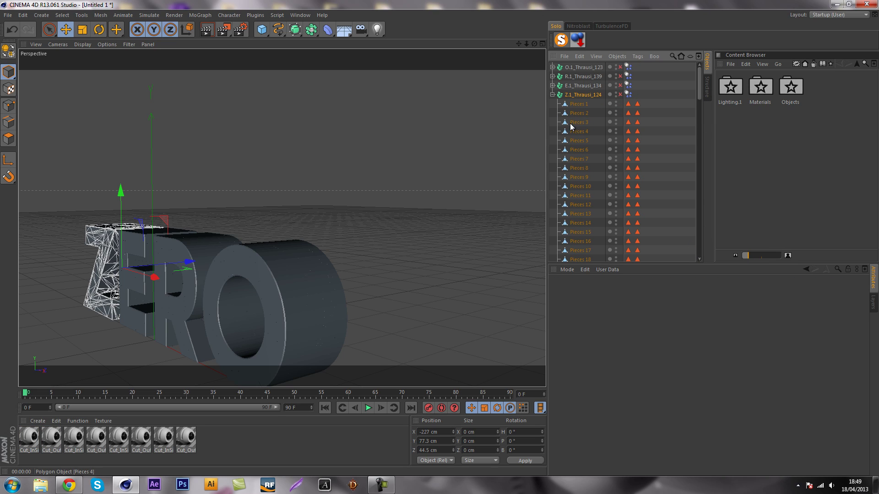
left_click(553, 95)
Delete all the Cut_InSide and Cut_OutSide materials from the scene
left_click_drag(294, 443, 4, 406)
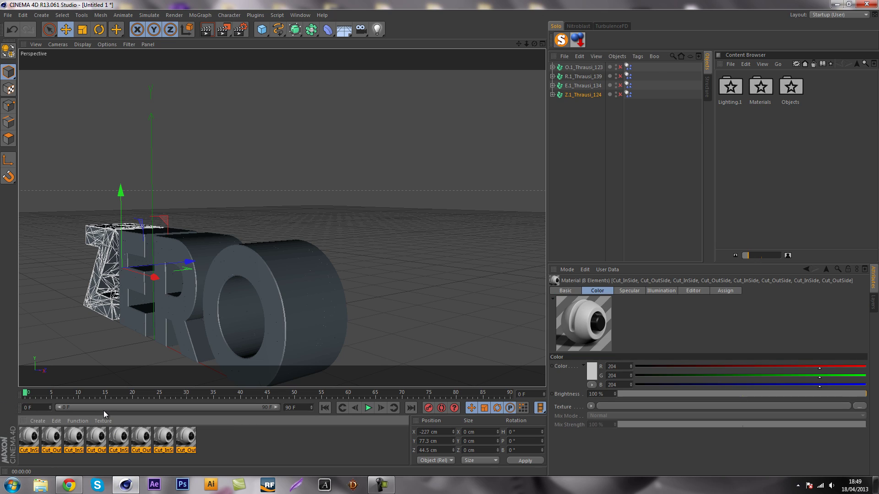
key("Delete")
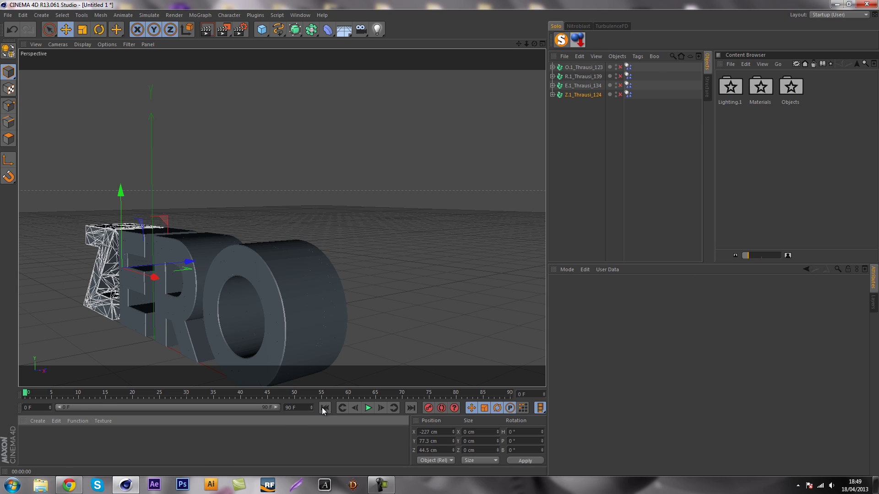
Play the simulation briefly to check how the letters shatter, and return to frame 0
left_click(368, 408)
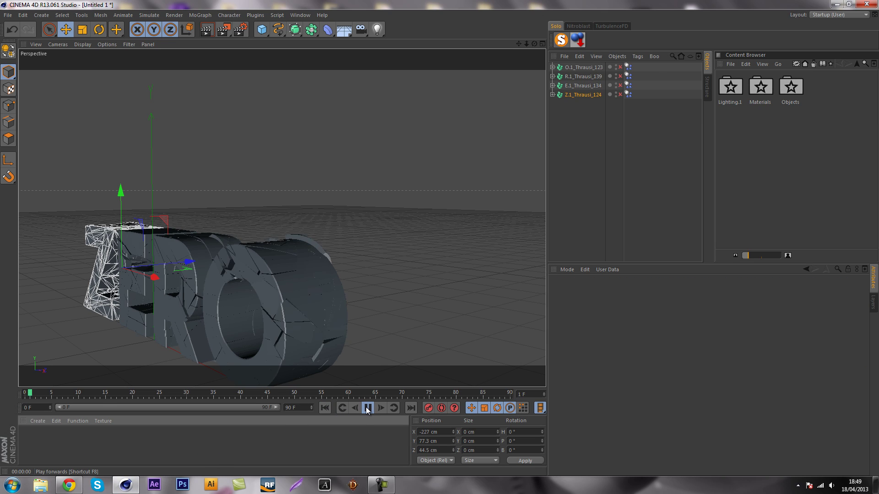
left_click(641, 197)
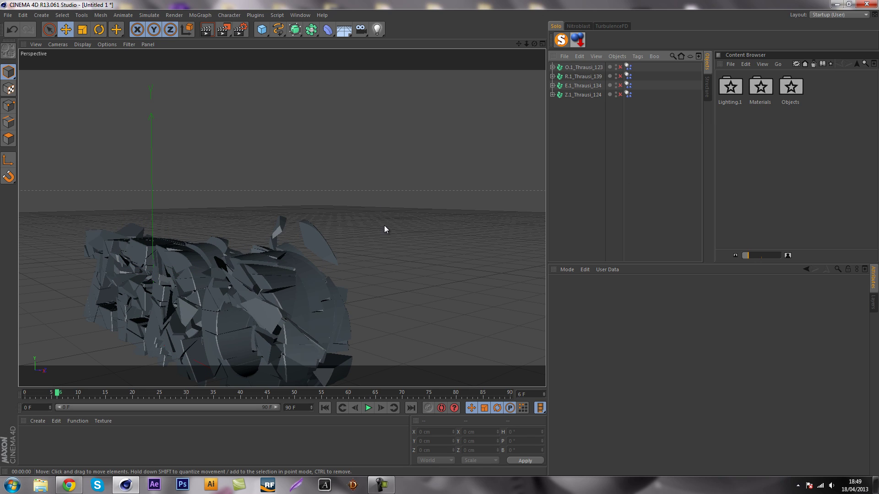
left_click(325, 407)
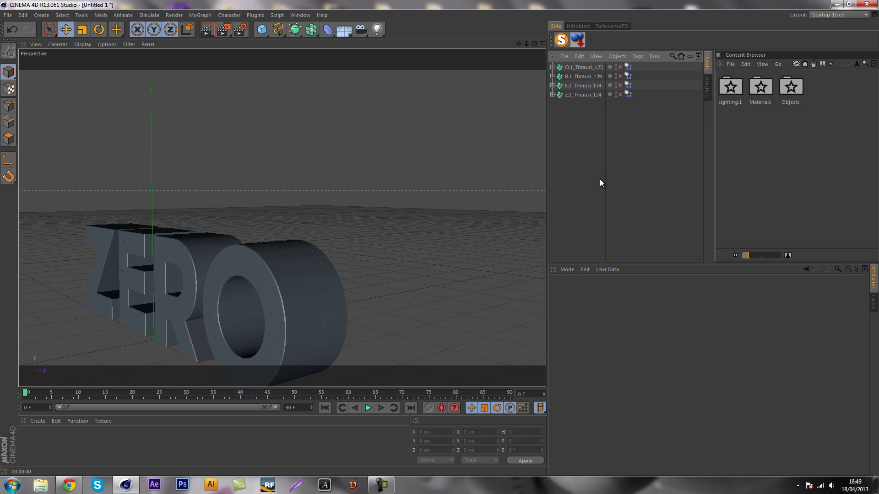
Set the Trigger of all four letters' Dynamics Body tags to On Collision and test it by playing the animation
left_click_drag(520, 45, 444, 233)
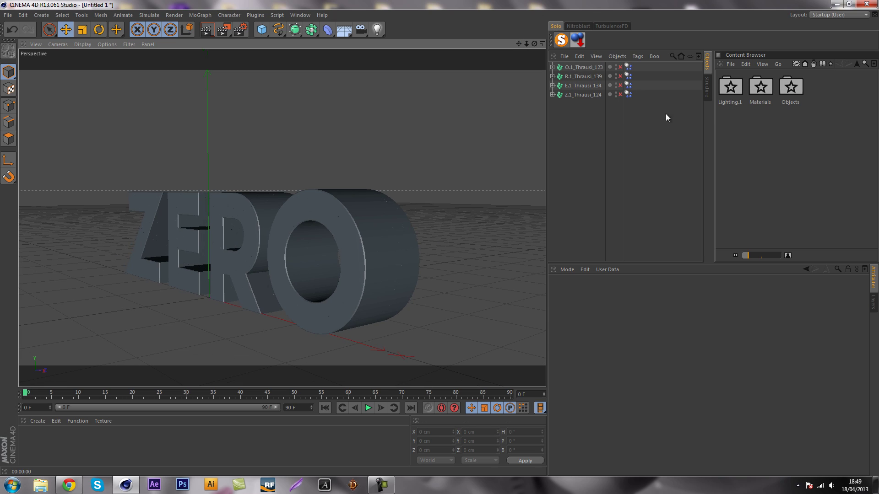
left_click_drag(646, 115, 628, 67)
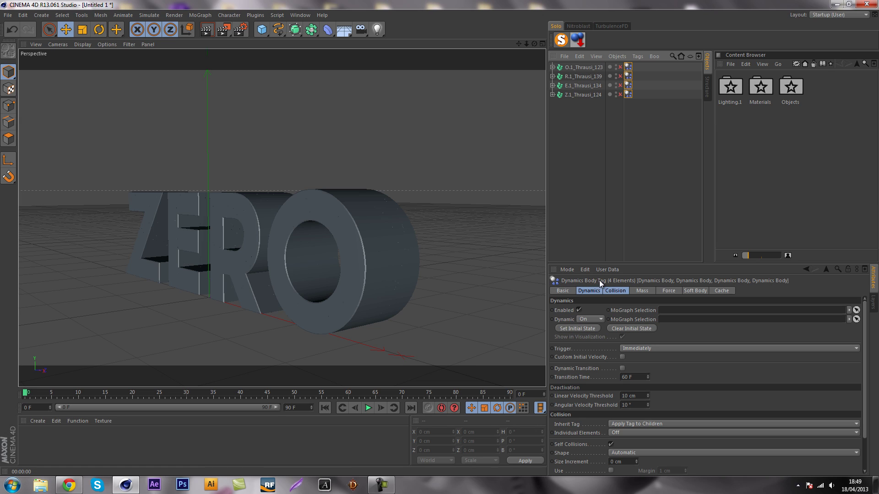
left_click(664, 350)
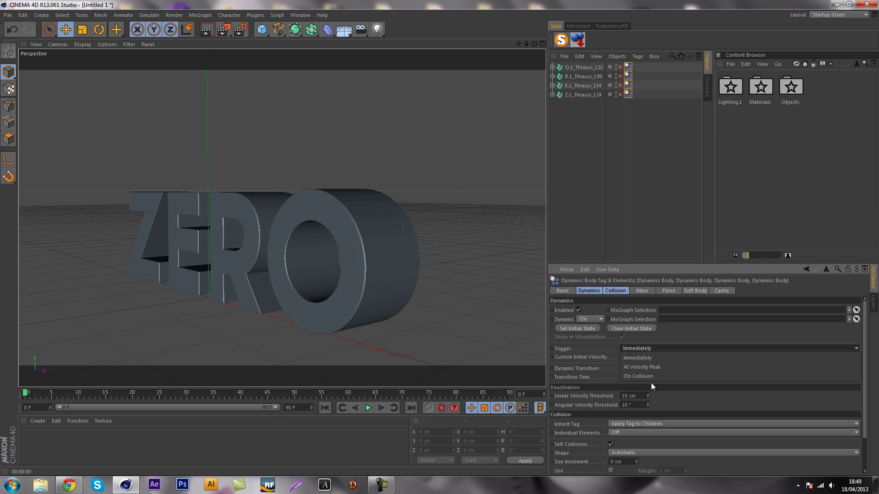
left_click(639, 377)
left_click(604, 218)
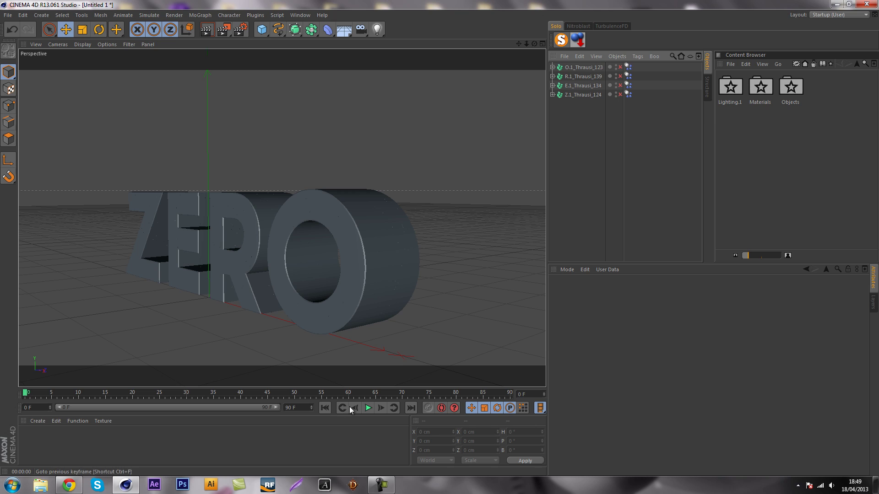
left_click(366, 410)
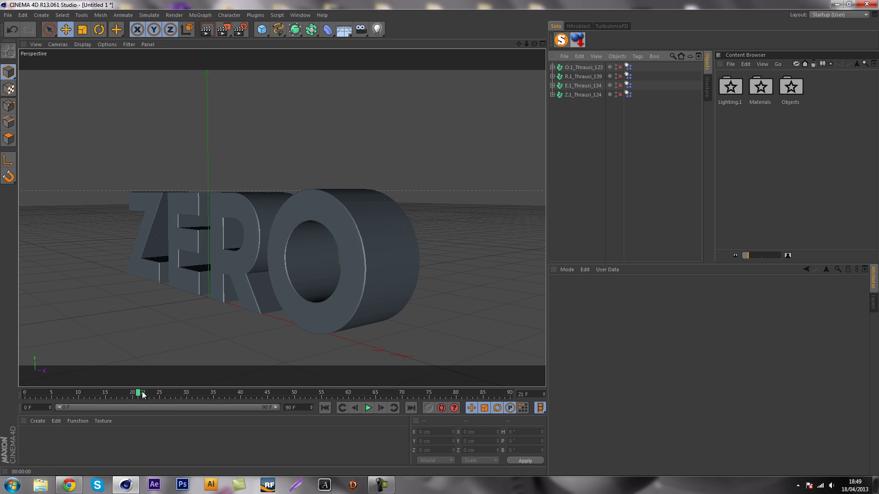
left_click_drag(140, 393, 0, 368)
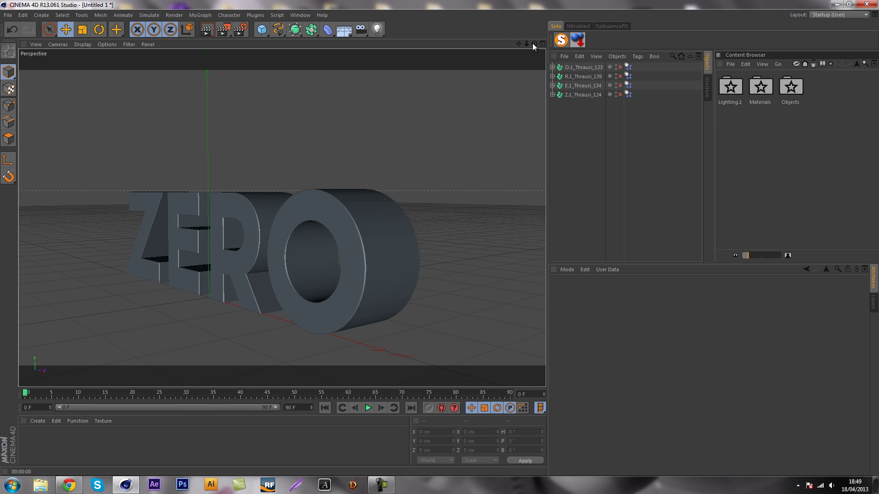
Add a sphere and raise it to Y 100 cm so it rests on the floor
left_click_drag(526, 44, 435, 230)
left_click(260, 29)
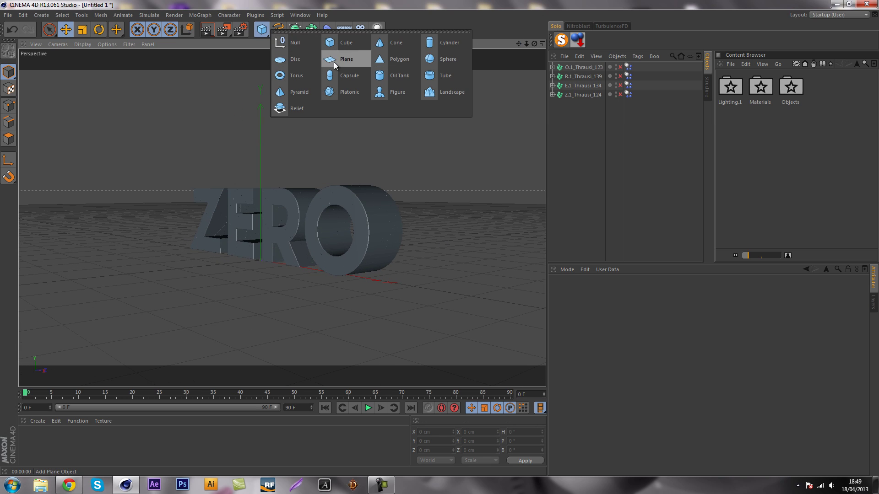
left_click(448, 57)
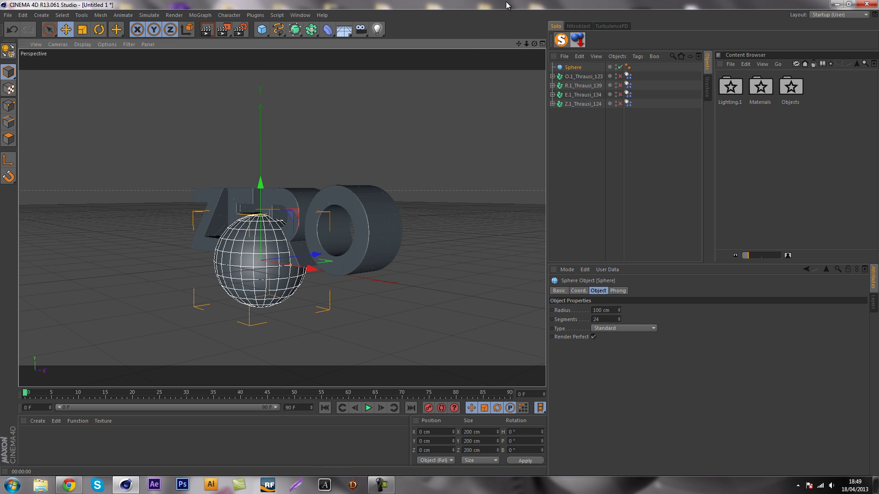
left_click(577, 40)
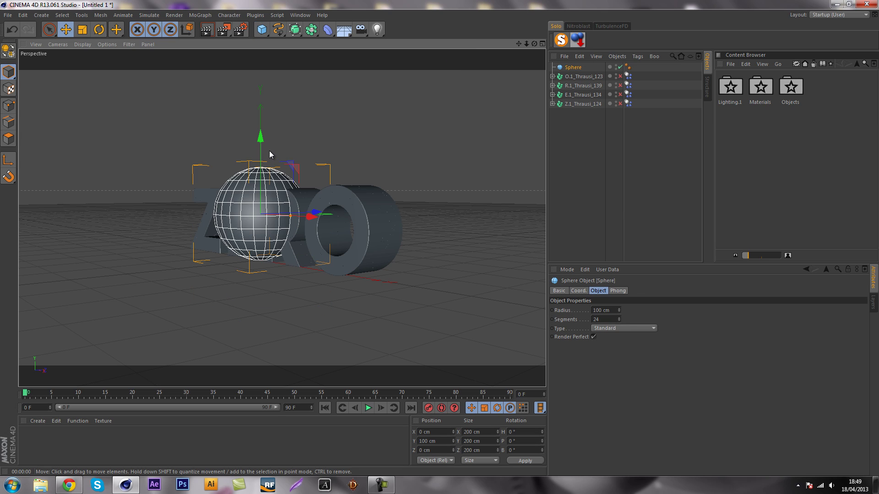
left_click_drag(504, 220, 221, 250, "alt")
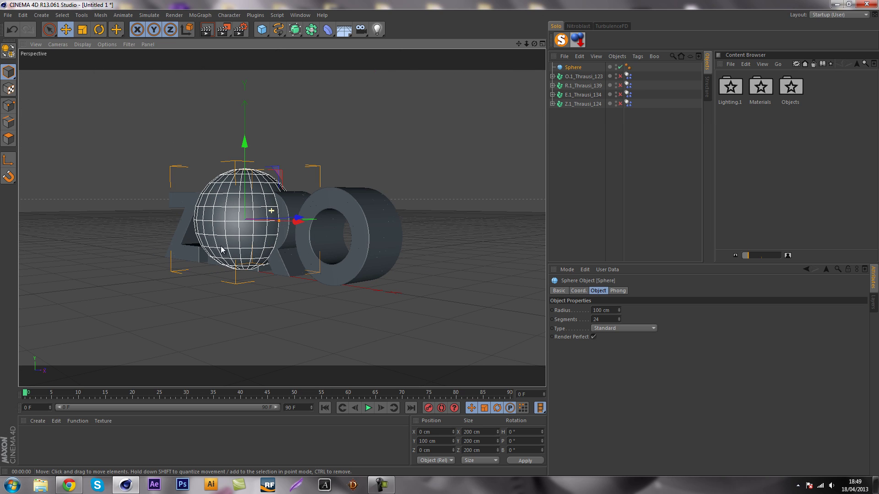
mouse_move(246, 151)
left_mouse_down()
mouse_move(246, 199)
mouse_move(251, 148)
mouse_move(246, 154)
left_mouse_up()
left_click(596, 152)
left_click_drag(449, 154, 339, 191, "alt")
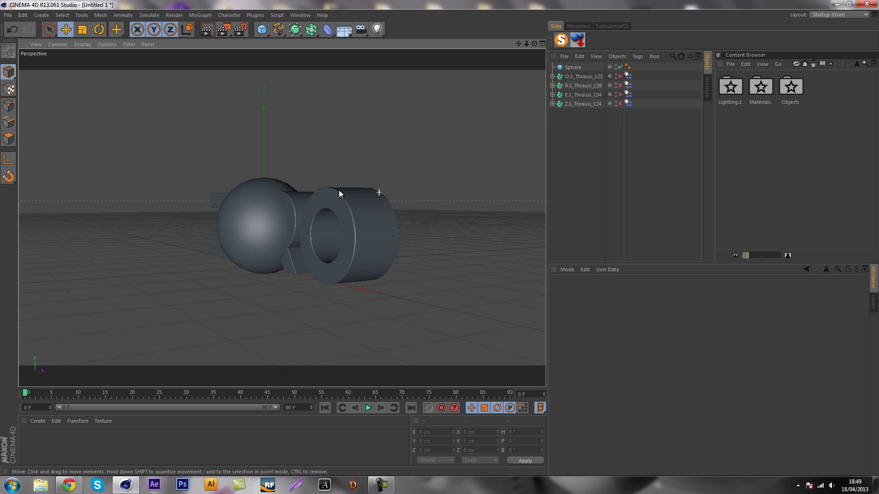
Play the animation briefly and give the sphere a Collider Body simulation tag
left_click(368, 408)
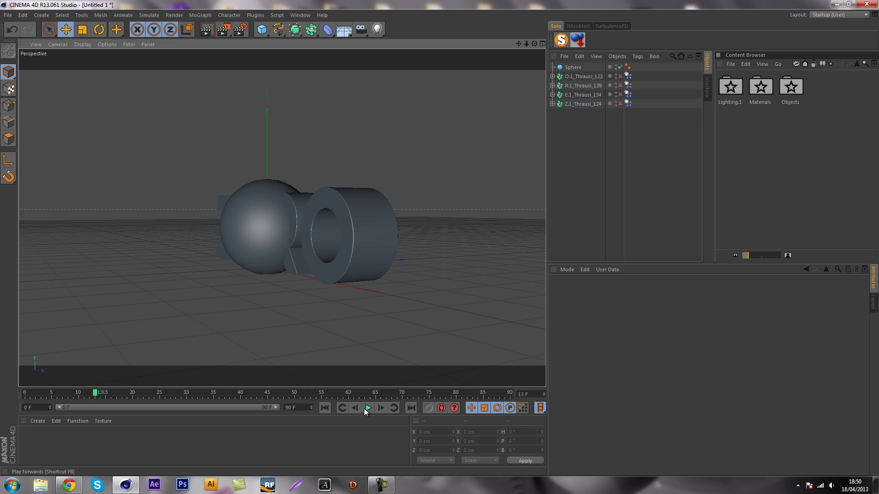
left_click(268, 235)
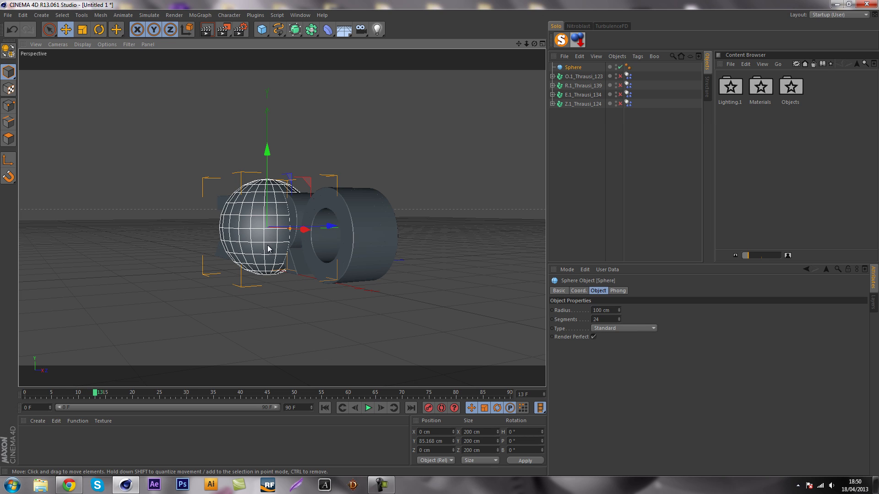
left_click_drag(268, 249, 291, 294, "alt")
right_click(574, 67)
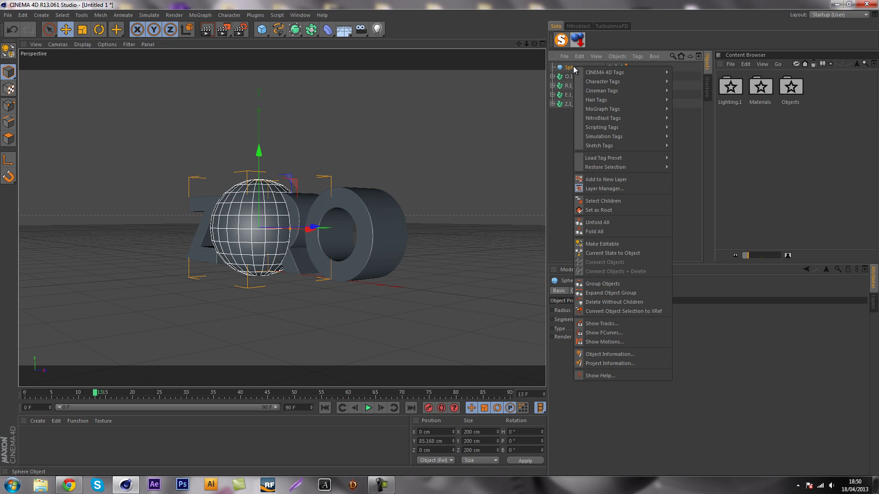
mouse_move(612, 71)
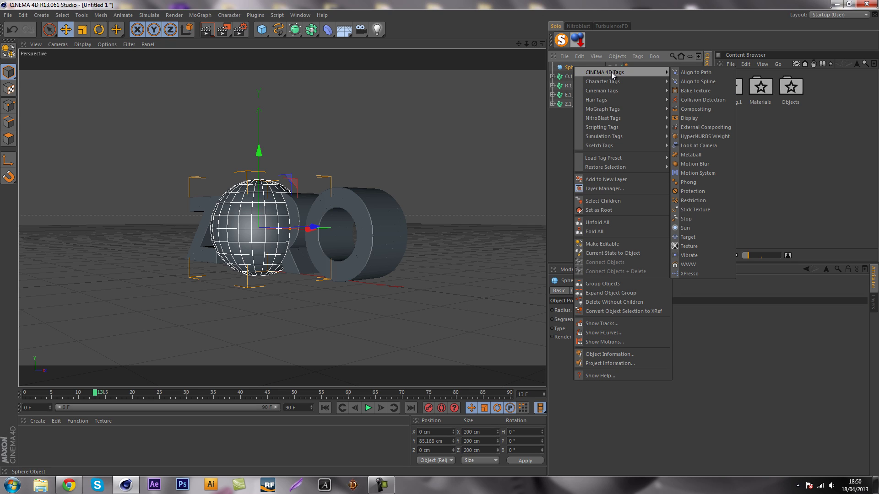
left_click(568, 73)
right_click(576, 67)
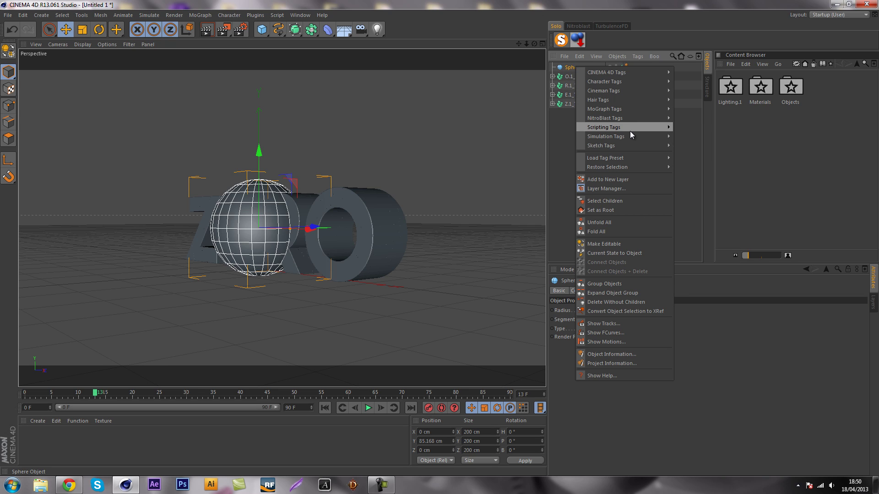
mouse_move(633, 137)
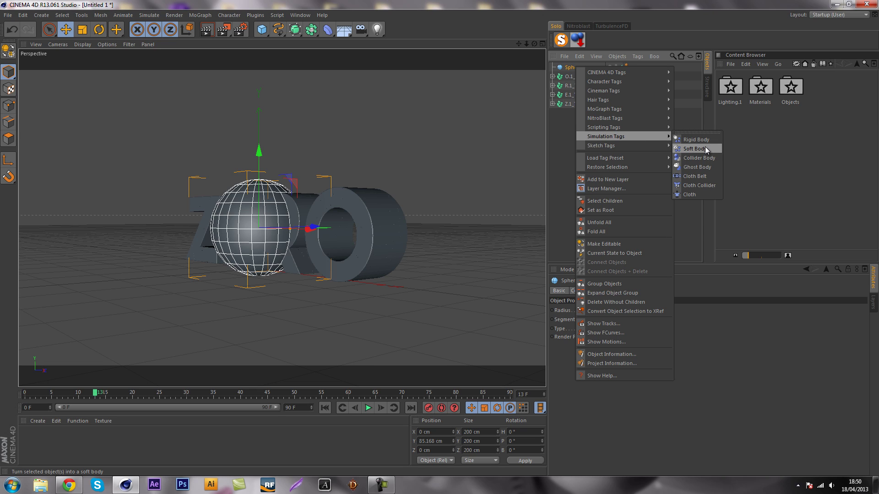
left_click(705, 158)
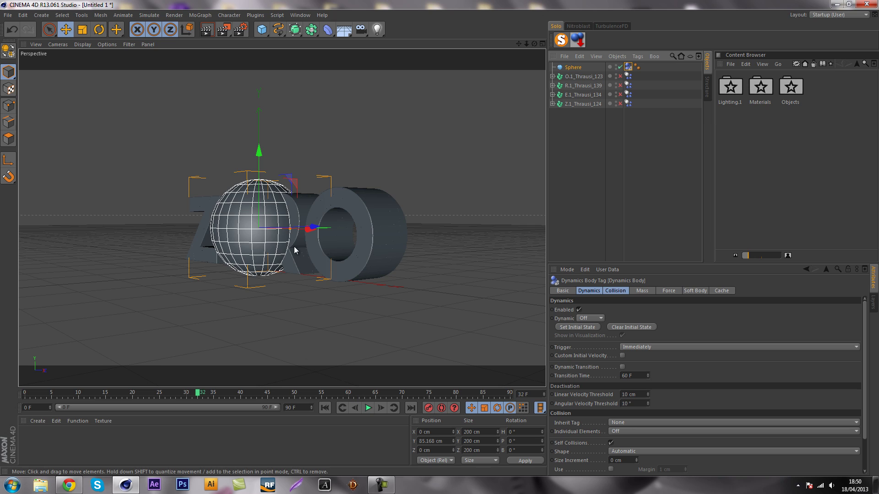
Move the sphere along Z to about 381 cm so it sits clear behind the letters
left_click_drag(313, 228, 472, 225)
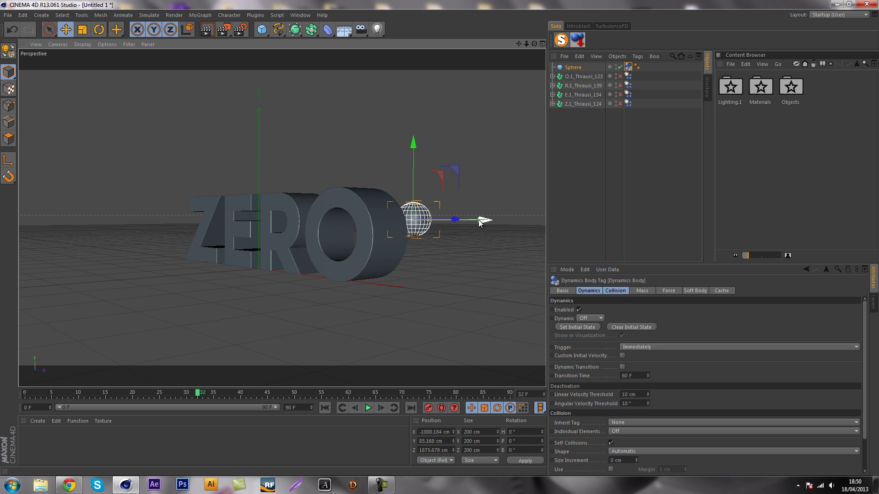
key("ctrl+z")
left_click_drag(430, 274, 538, 227, "alt")
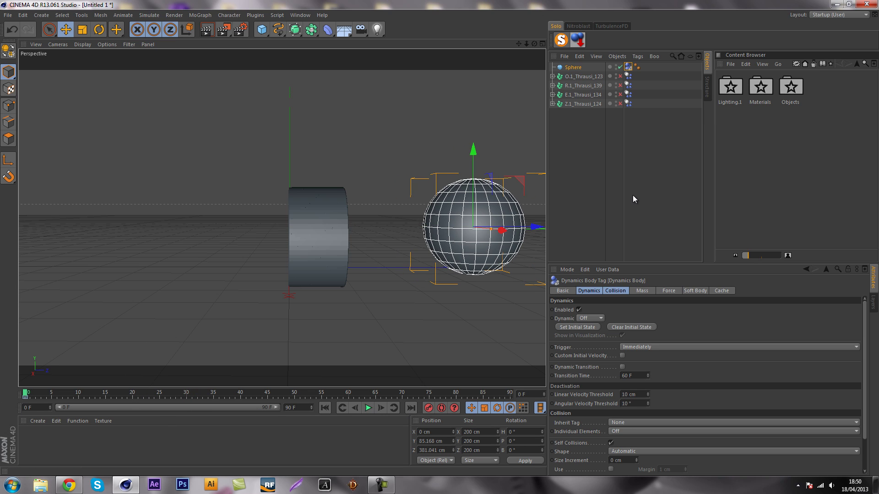
left_click_drag(529, 232, 77, 232)
left_click_drag(124, 322, 422, 330, "alt")
key("ctrl+z")
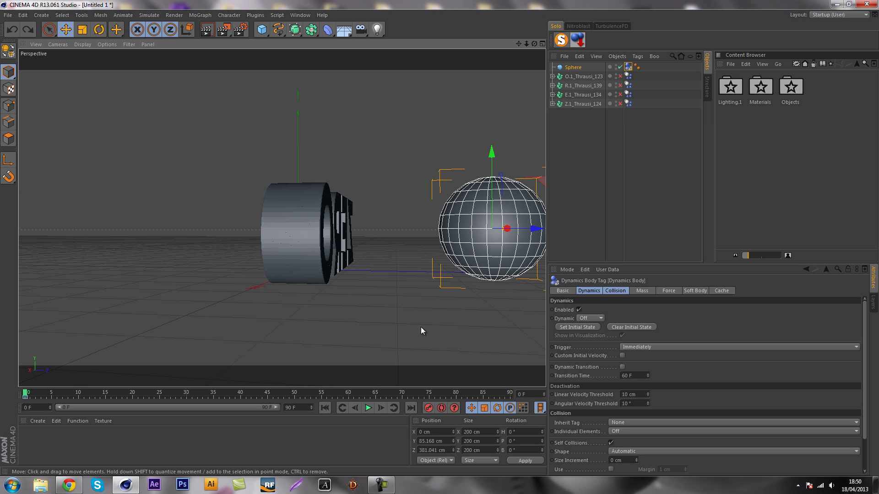
left_click_drag(529, 230, 131, 233)
Animate the sphere through the letters from Z 381 cm at frame 0 to about -534 cm at frame 40, and return to frame 0
left_click_drag(43, 395, 89, 398)
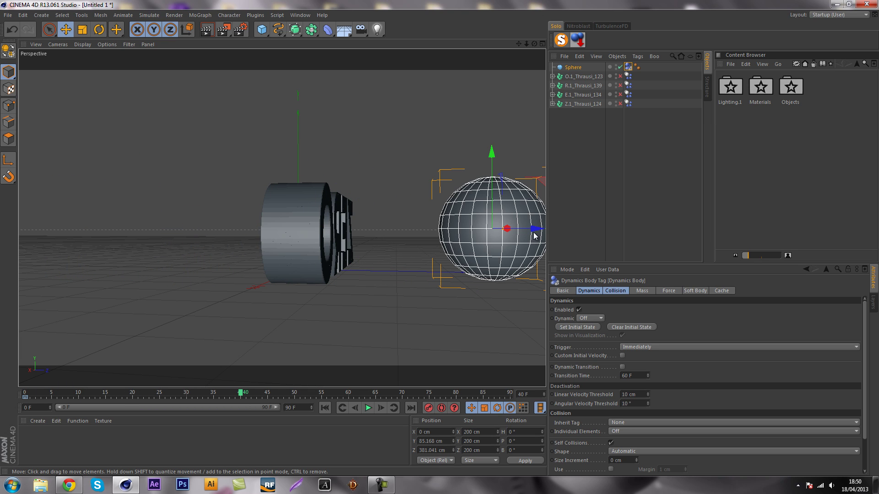
left_click_drag(531, 229, 105, 228)
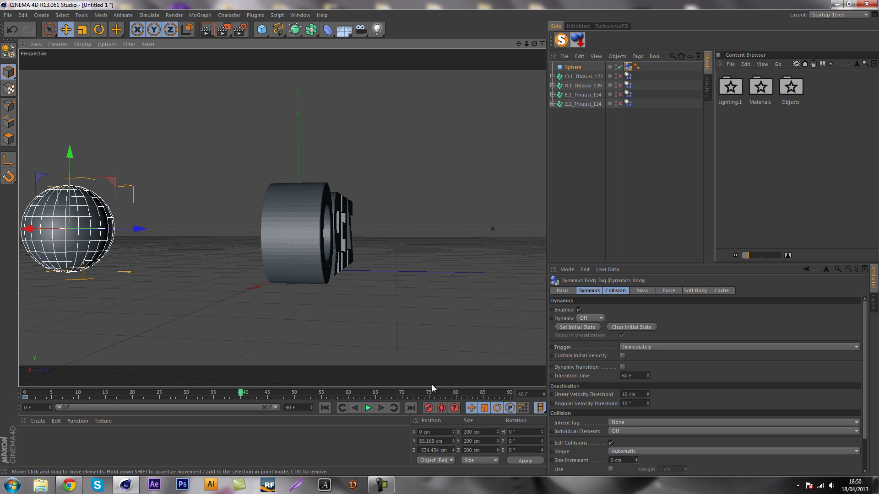
left_click_drag(240, 394, 25, 394)
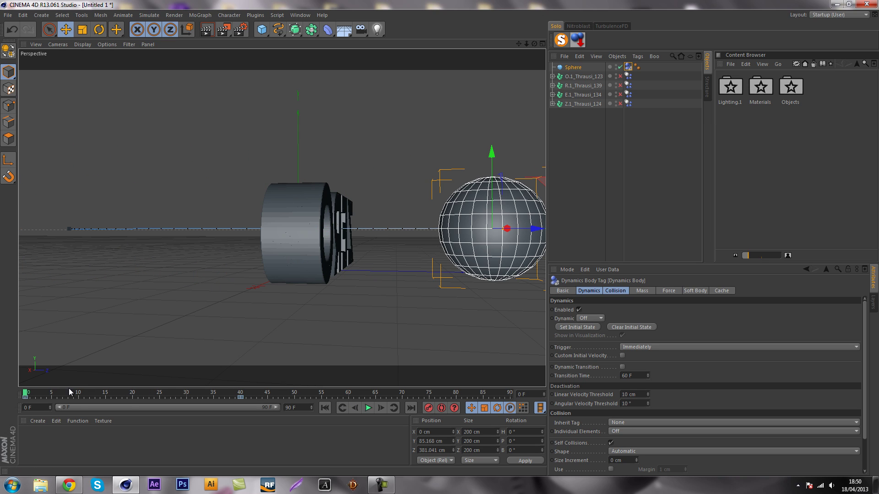
Play the simulation to check from several angles how the sphere shatters the letters, and return to frame 0
left_click(368, 407)
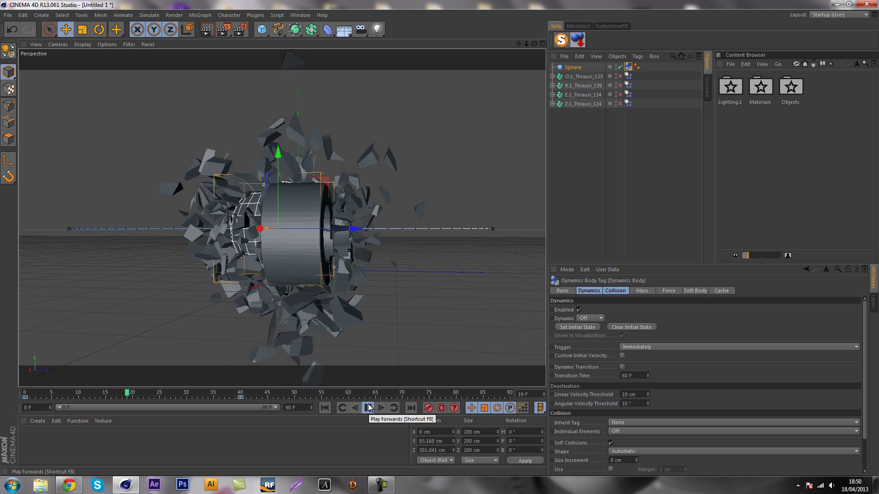
left_click(369, 408)
left_click(325, 408)
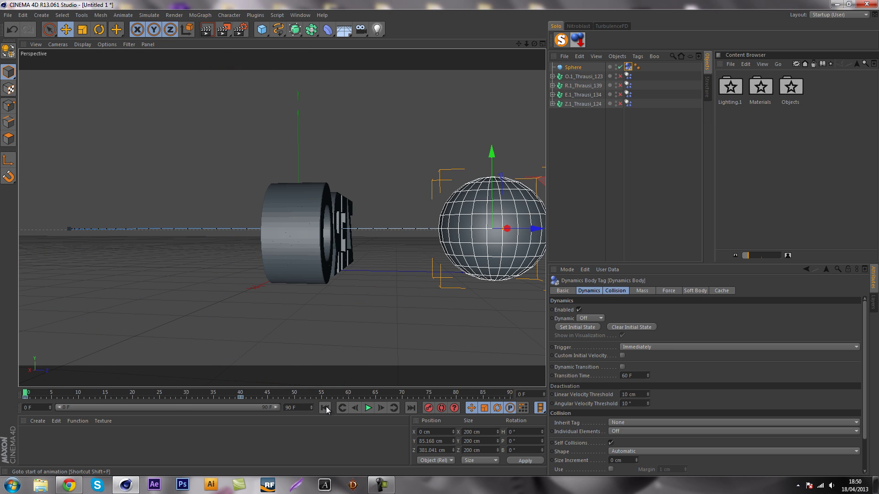
left_click_drag(334, 348, 474, 122, "alt")
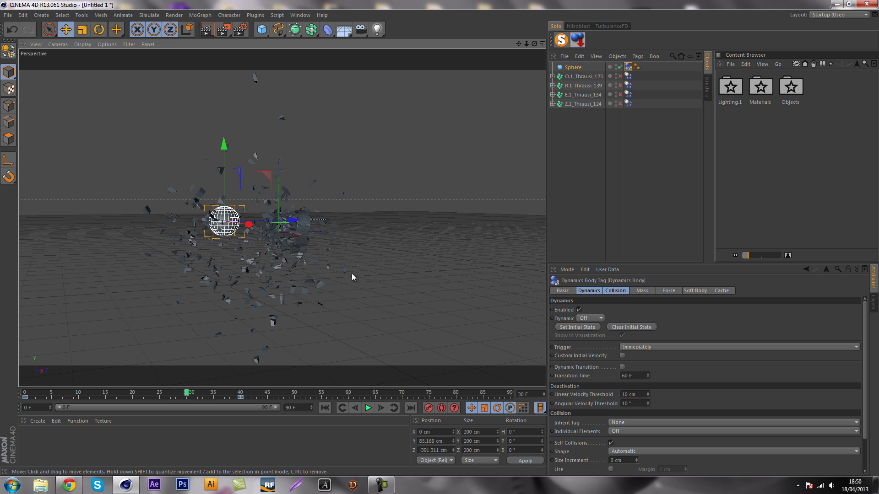
left_click(293, 302)
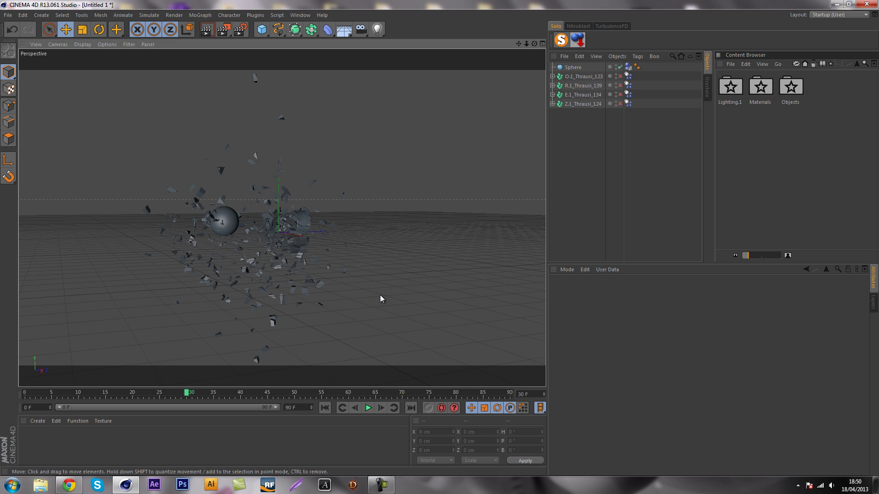
left_click(326, 408)
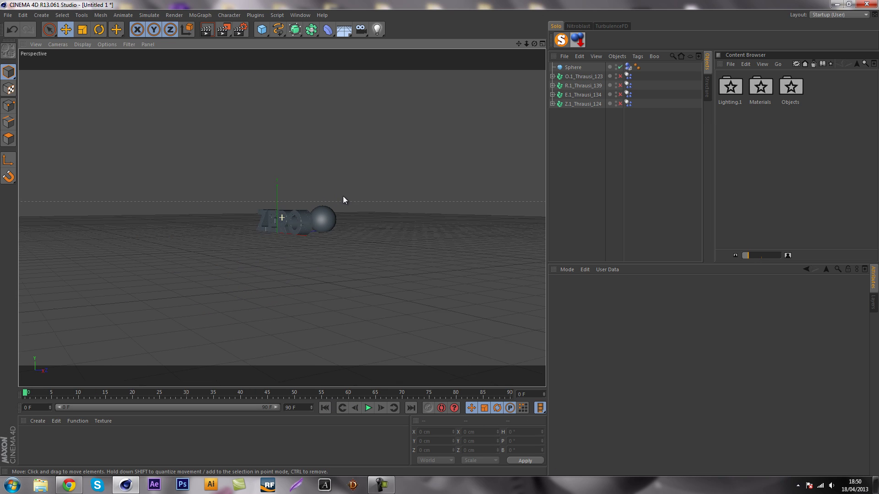
Set the Follow Position force of all four letters' Dynamics Body tags to 51 and test it by playing the animation
left_click_drag(342, 198, 309, 215, "alt")
key("ctrl+shift+z")
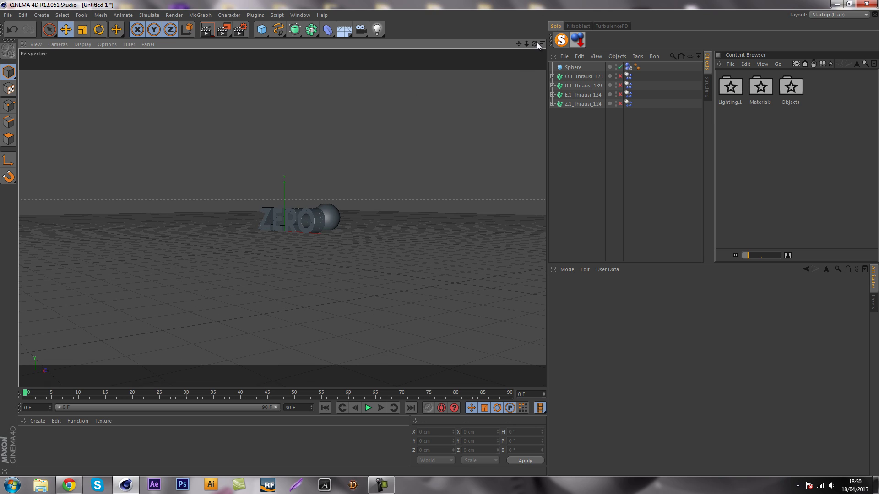
mouse_move(527, 44)
left_mouse_down()
mouse_move(436, 232)
mouse_move(526, 43)
left_mouse_up()
left_click_drag(641, 124, 629, 75)
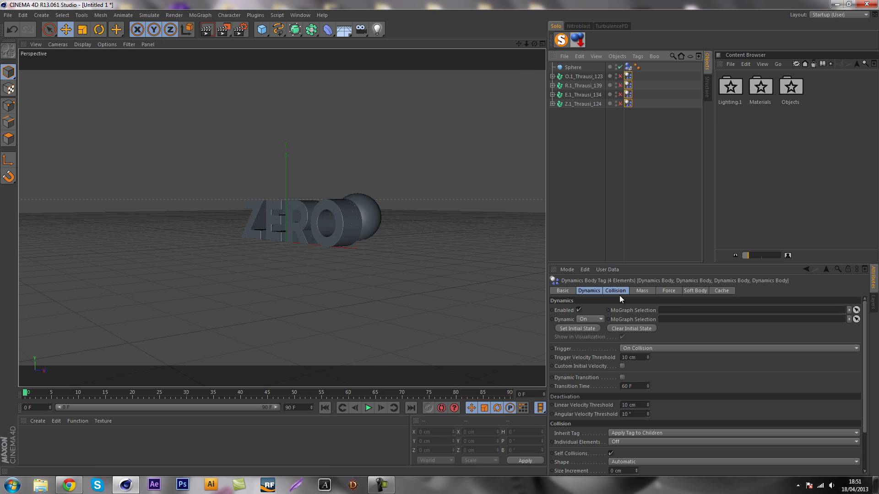
left_click(658, 291)
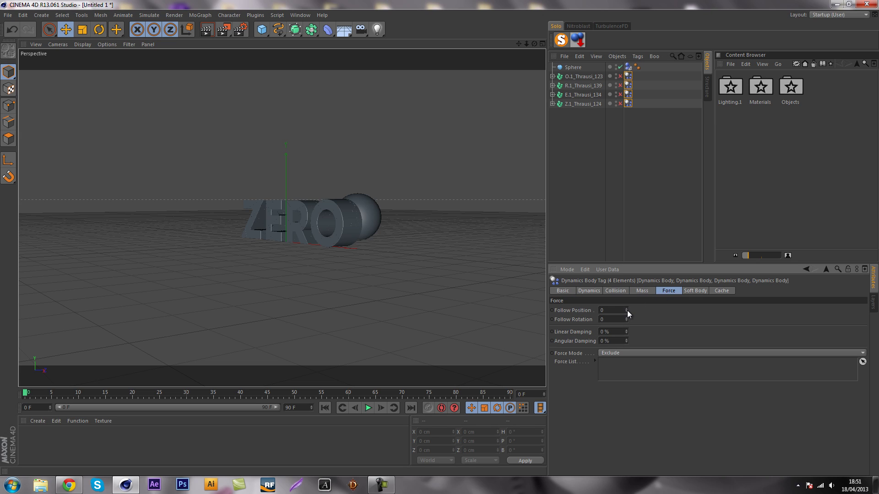
left_click_drag(627, 312, 627, 317)
left_click(368, 408)
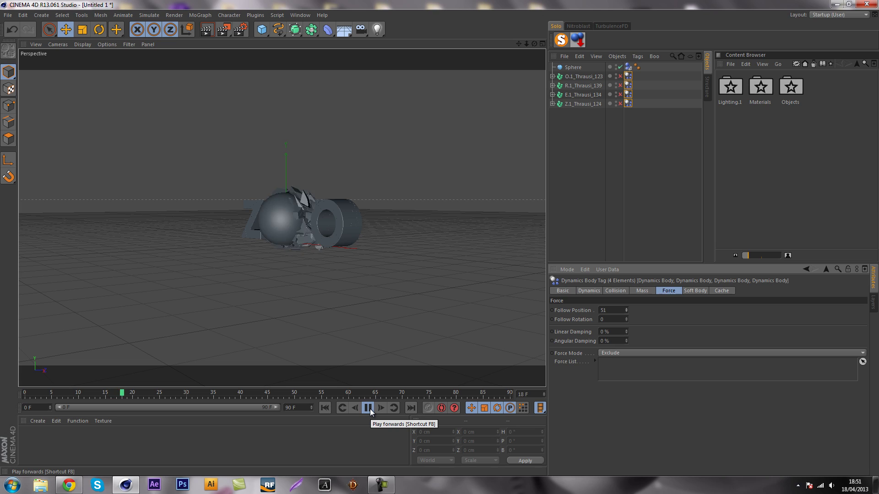
left_click(370, 408)
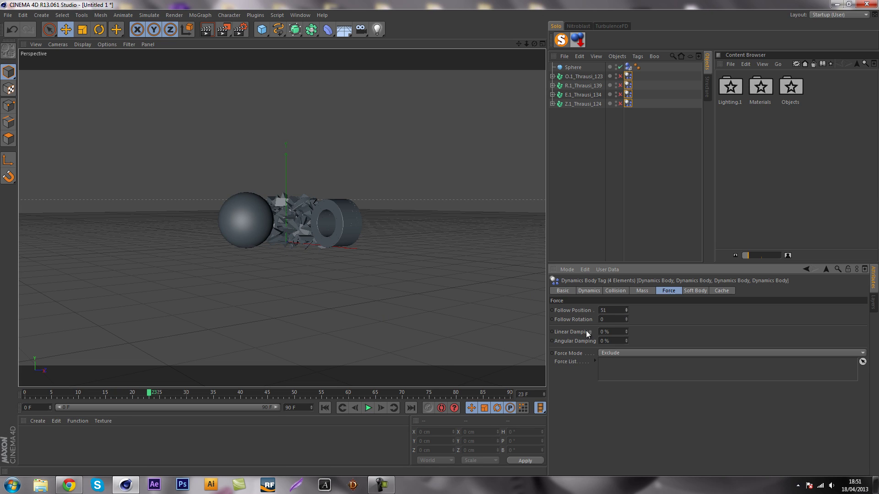
Raise the letters' Follow Position to 100 and replay the simulation from frame 0
left_click(325, 408)
left_click(366, 408)
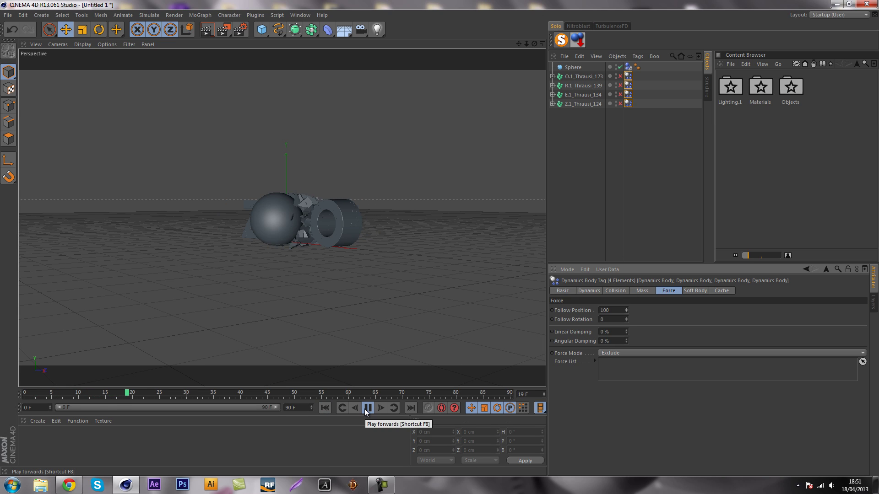
left_click(368, 408)
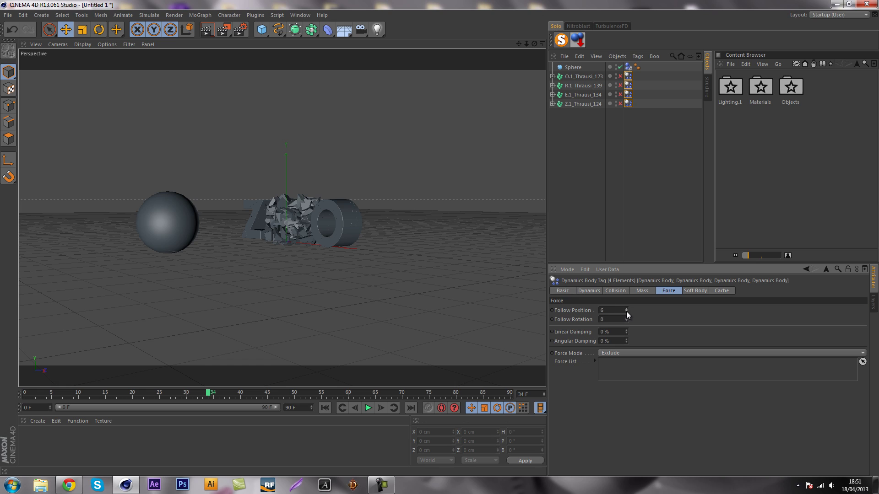
Lower the letters' Follow Position to 1, play the simulation from the start, and return to frame 0
left_click(325, 408)
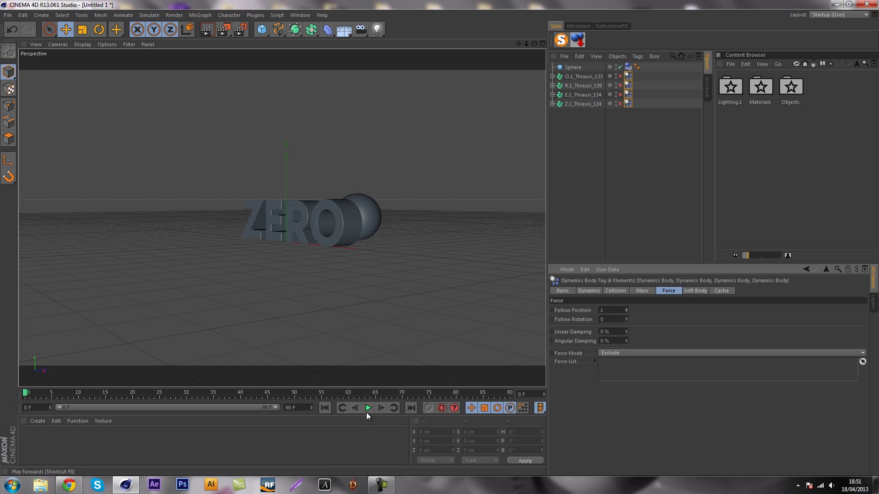
left_click(367, 407)
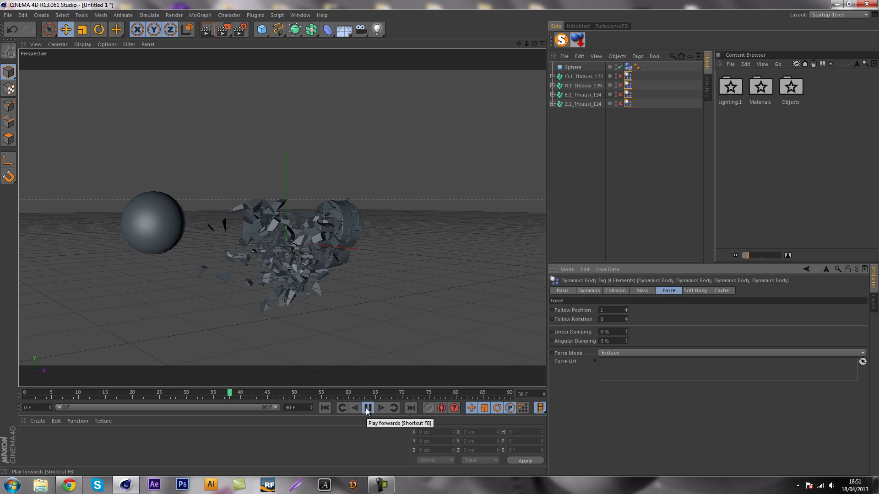
left_click(367, 408)
left_click(326, 408)
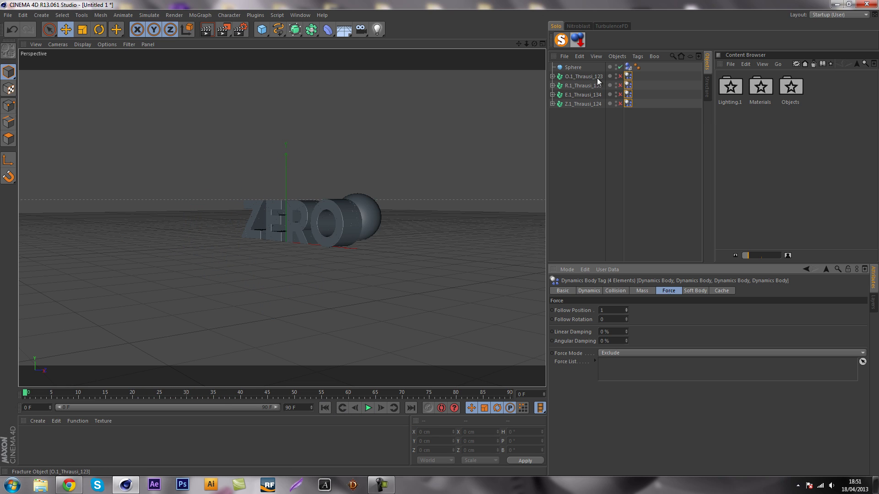
Enlarge the sphere to a radius of 326 cm and play the simulation to check the impact
left_click(573, 68)
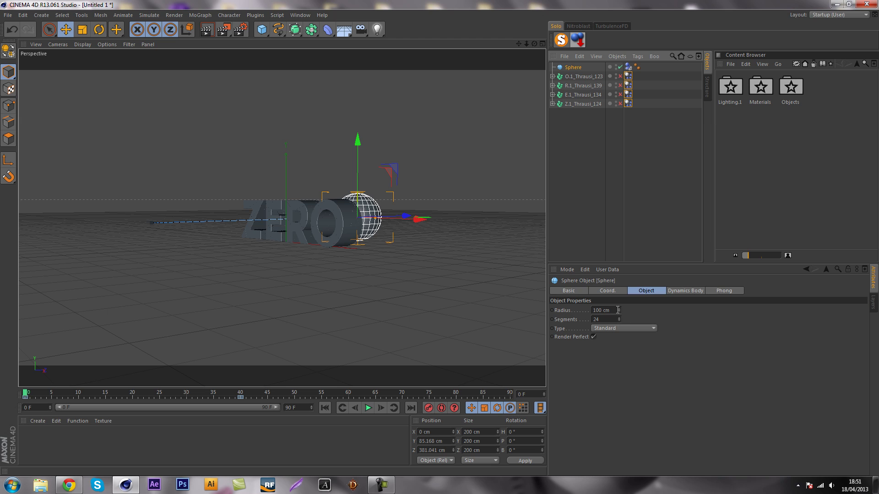
mouse_move(618, 310)
left_mouse_down()
mouse_move(619, 288)
mouse_move(620, 310)
left_mouse_up()
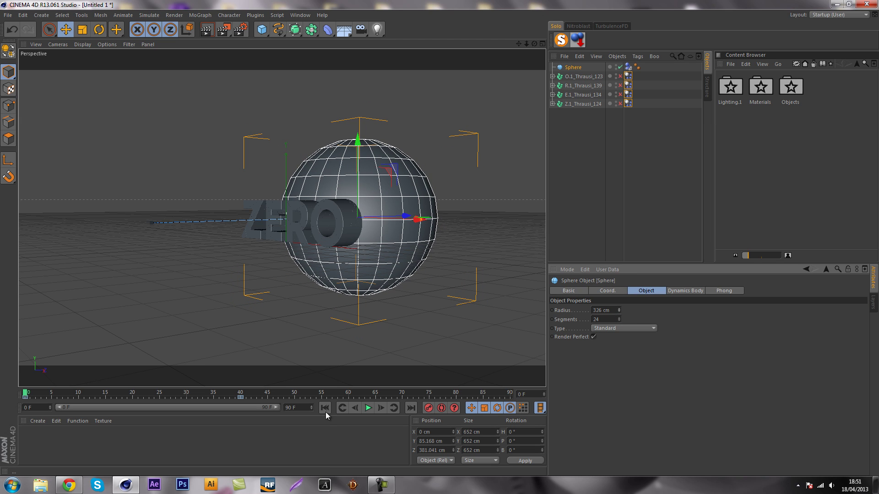
left_click(368, 407)
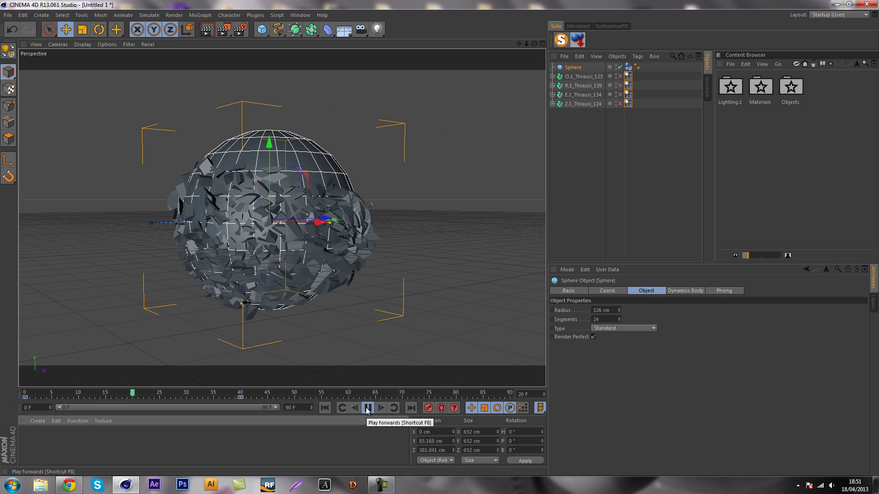
left_click(367, 408)
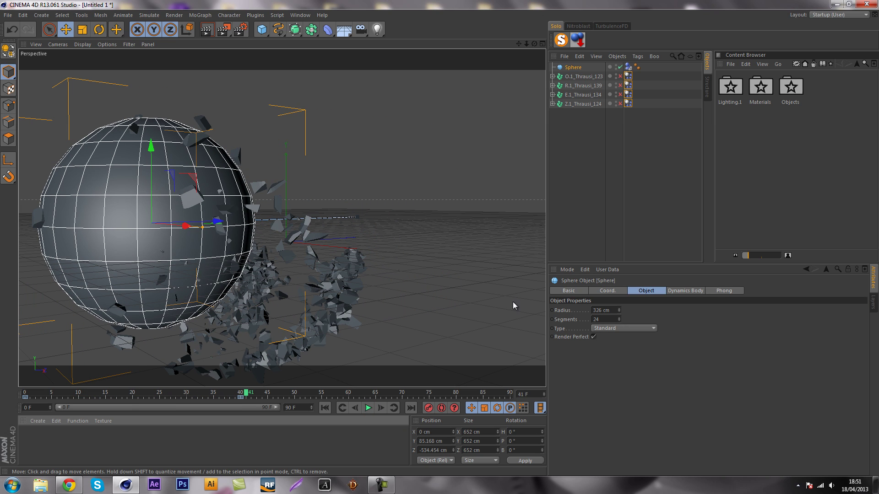
Reduce the sphere's radius to 234 cm and replay the simulation from frame 0
left_click_drag(618, 311, 617, 322)
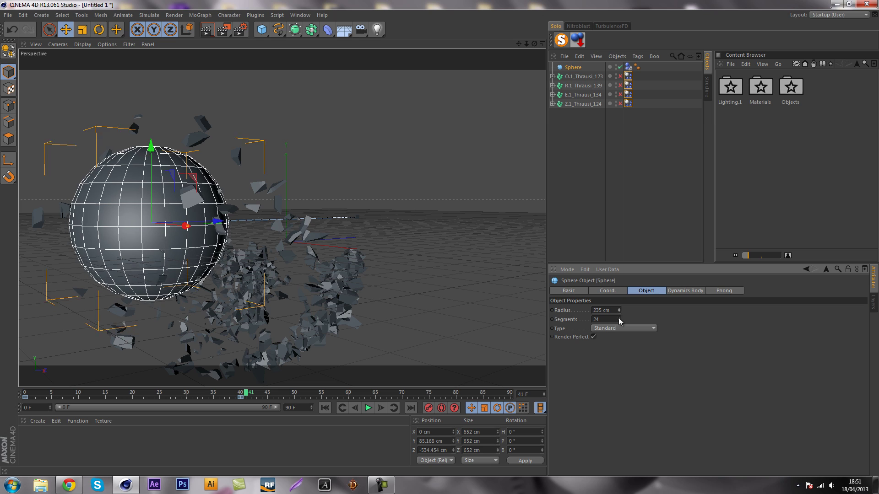
left_click(326, 408)
left_click(366, 410)
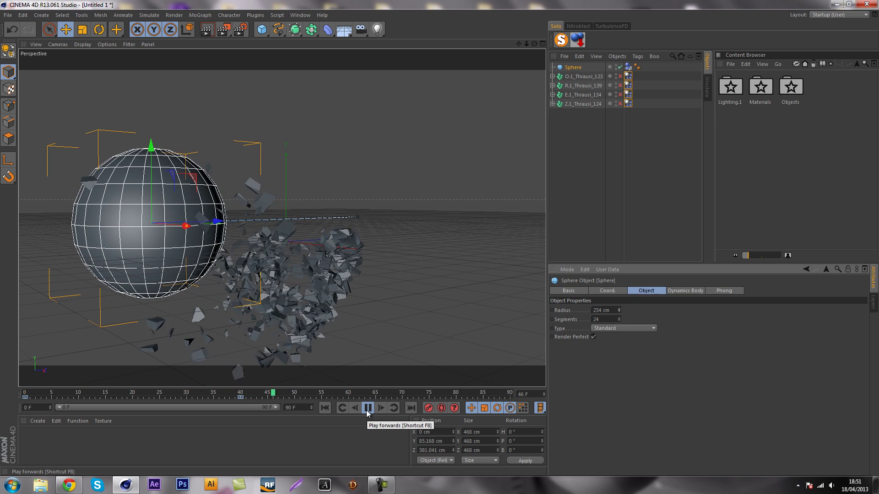
left_click(367, 409)
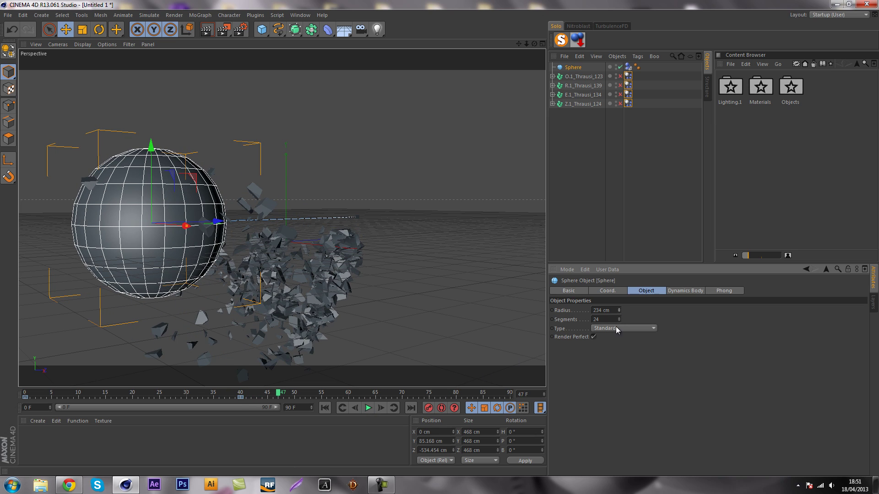
Reduce the sphere's radius to 190 cm and replay the simulation from frame 0
left_click_drag(619, 314, 619, 309)
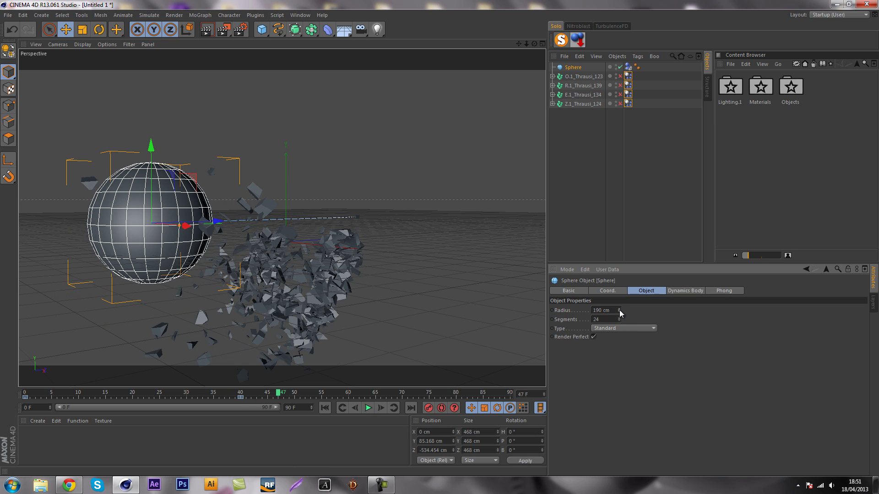
left_click(326, 408)
left_click(368, 408)
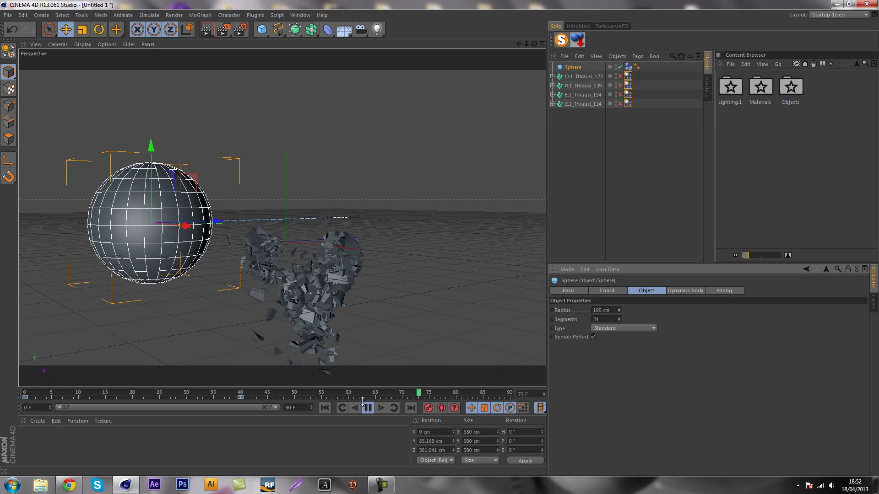
left_click(368, 407)
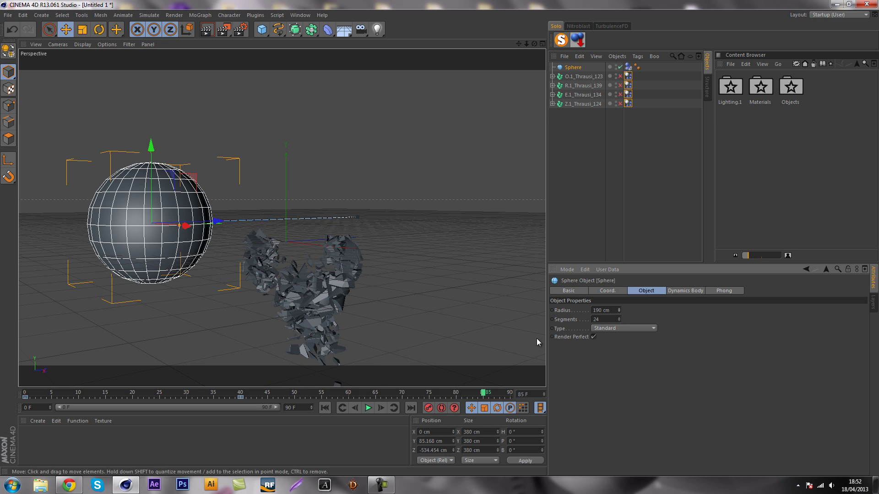
Review the four letters' Force and Collision dynamics settings, replay the simulation from the start, and return to frame 0
left_click(642, 98)
left_click_drag(628, 76, 623, 72)
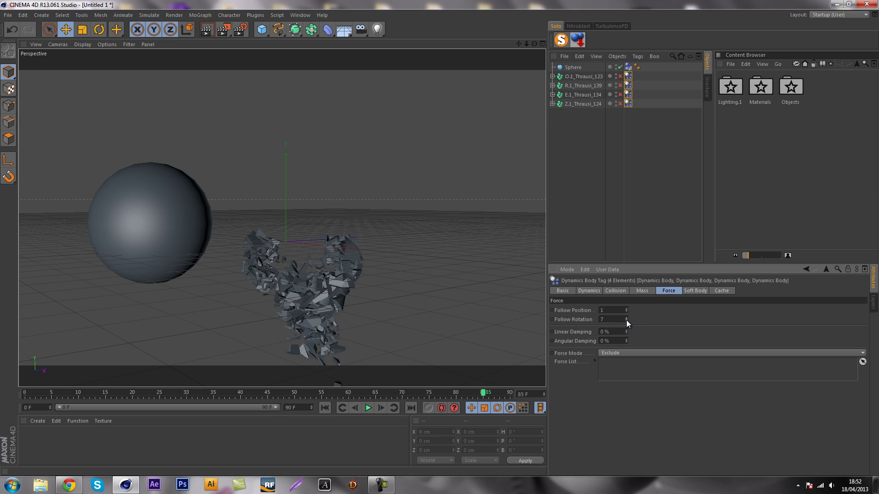
left_click(592, 290)
left_click(616, 290)
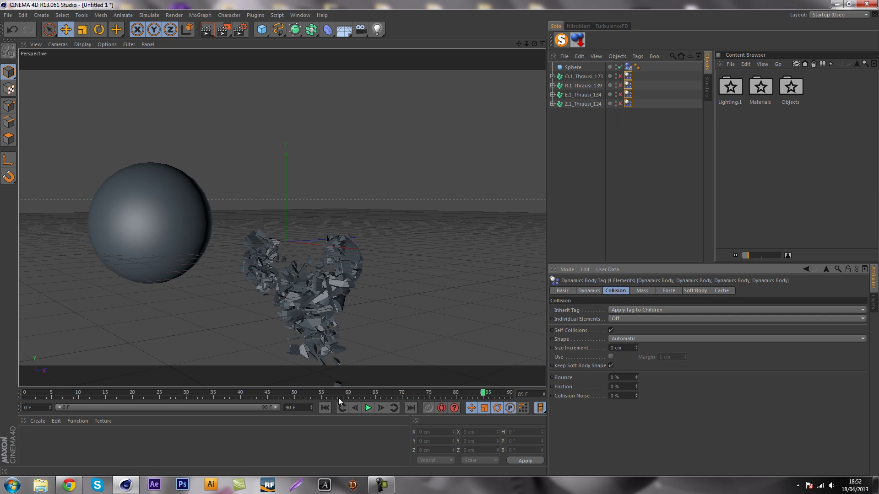
left_click(326, 407)
left_click(368, 408)
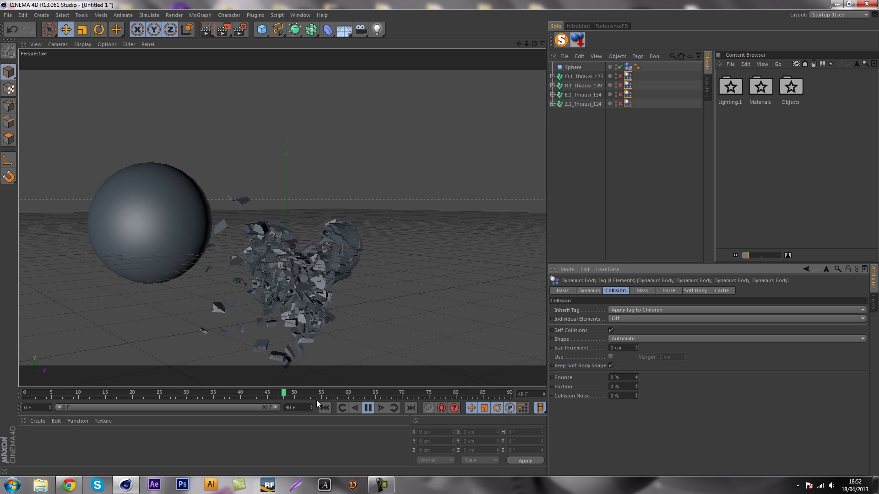
left_click(367, 407)
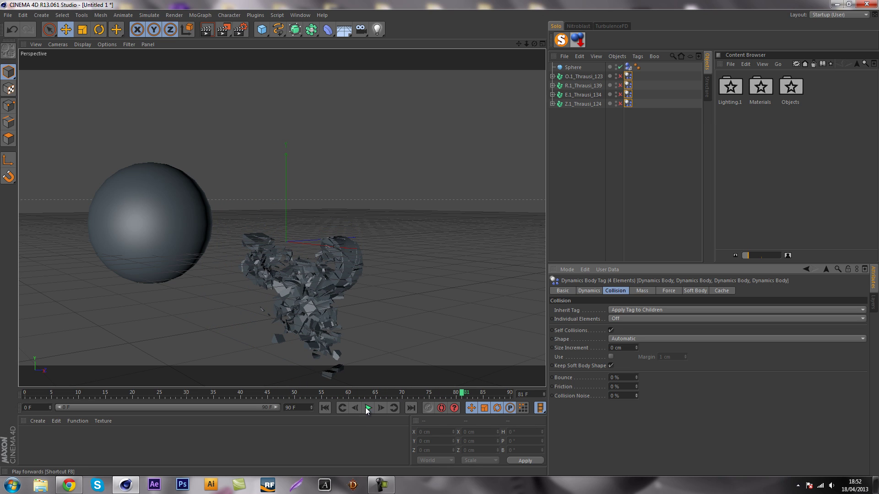
left_click_drag(420, 397, 41, 413)
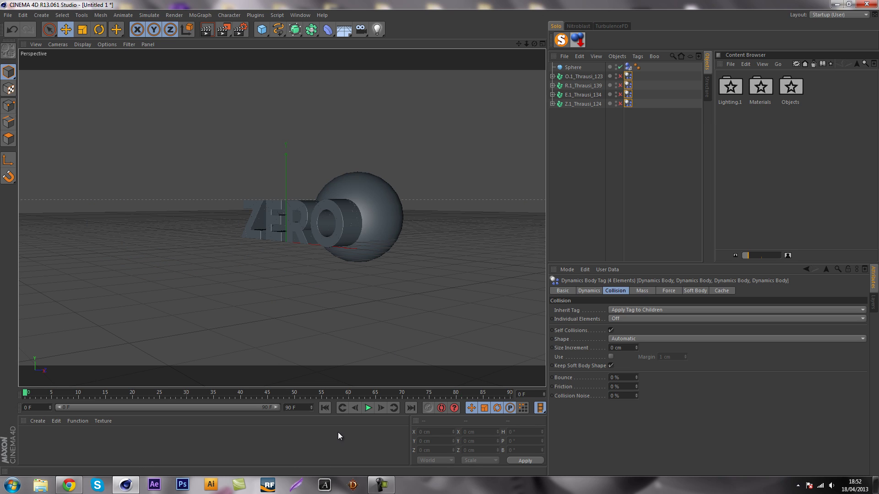
Render the view at frame 0, and set the sphere's Visible in Editor and Visible in Renderer to Off
left_click_drag(319, 301, 341, 295, "alt")
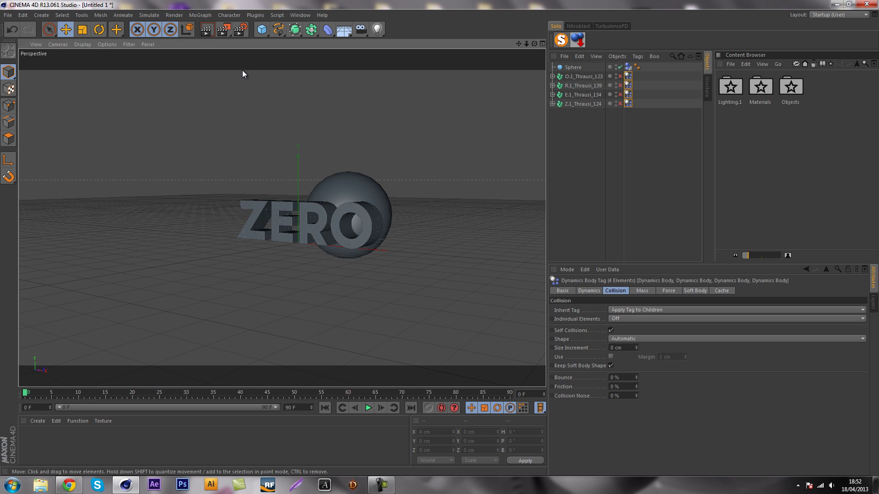
left_click(205, 31)
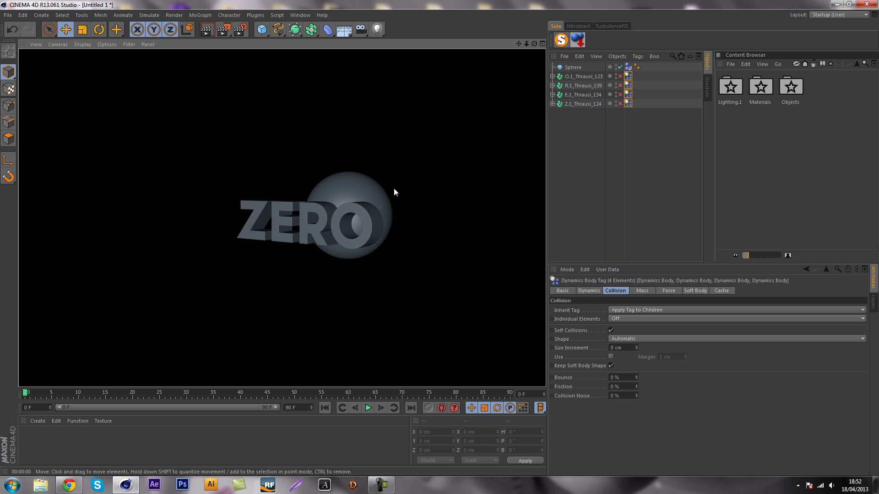
left_click(571, 68)
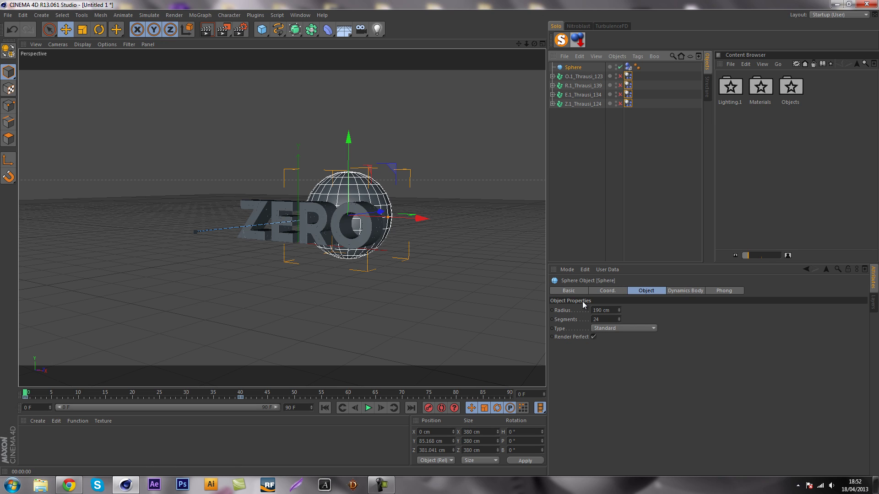
left_click(571, 293)
left_click(618, 328)
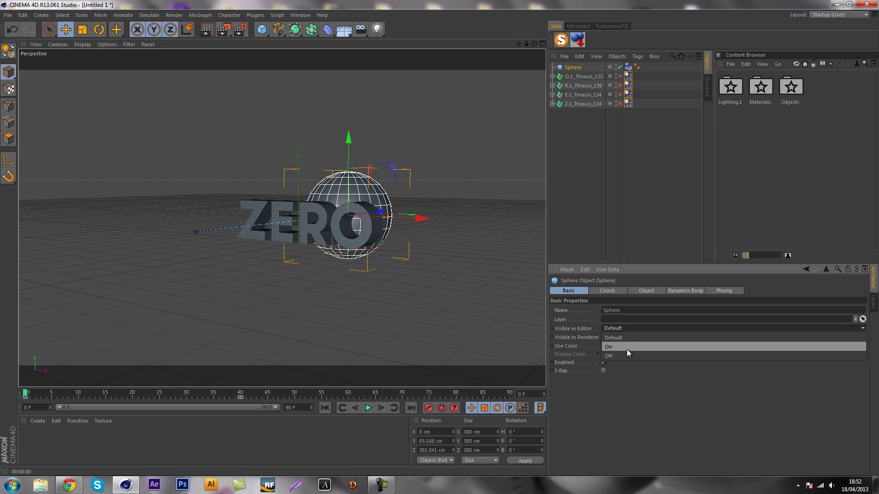
left_click(615, 356)
left_click(612, 338)
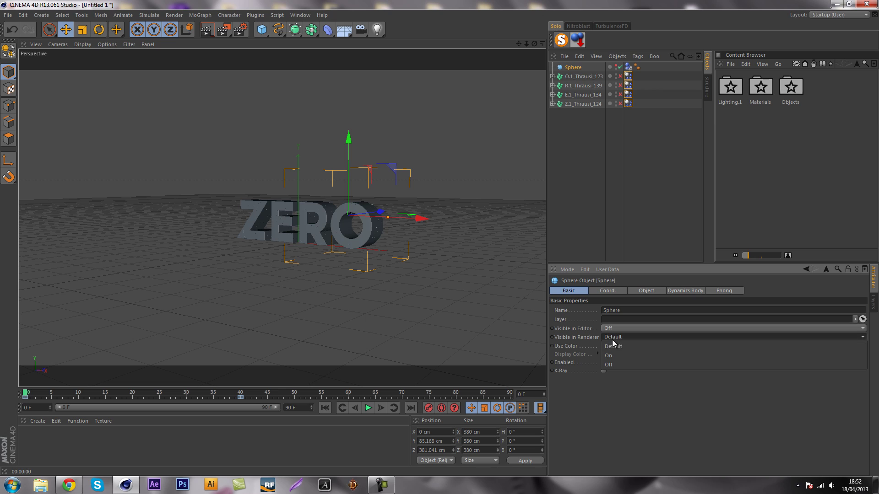
left_click(606, 365)
Render the view at frame 0 with nothing selected, and play the simulation to frame 24 to render the shattered letters
left_click(395, 105)
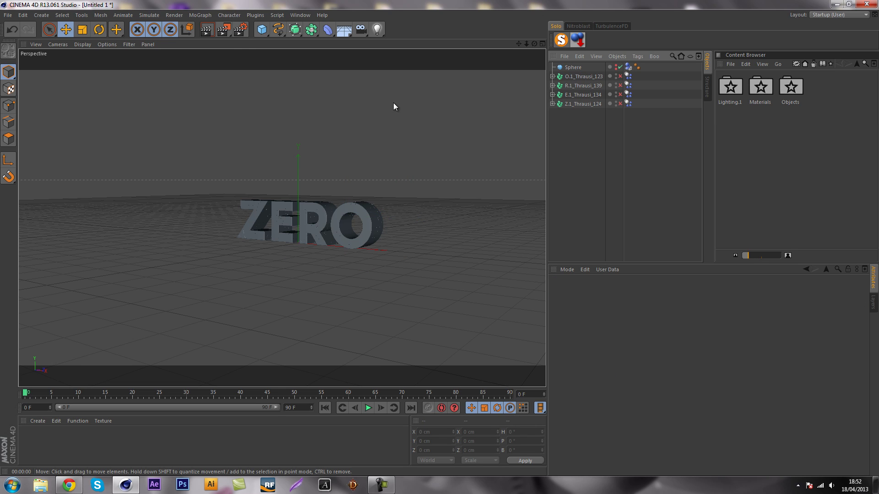
left_click(207, 30)
left_click(412, 298)
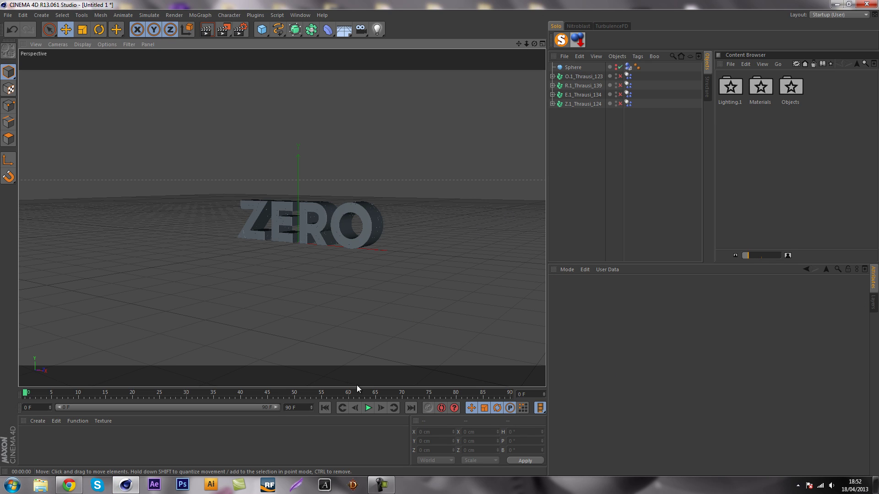
left_click(368, 408)
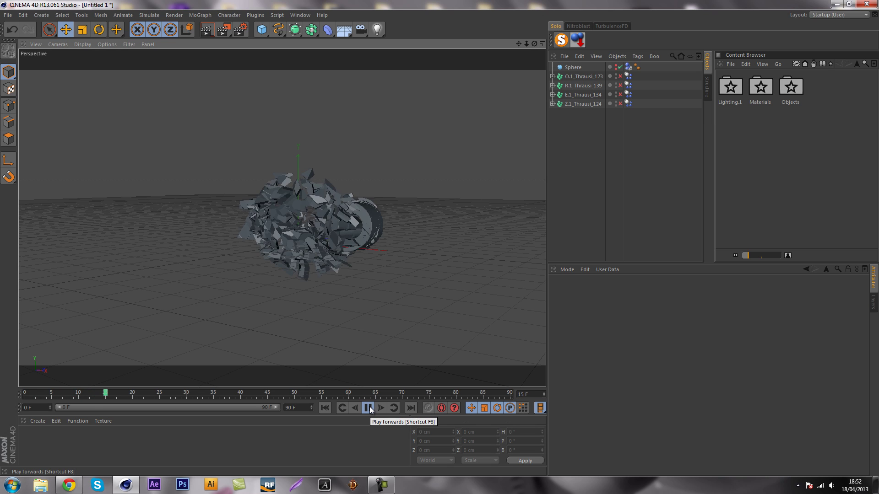
left_click(369, 408)
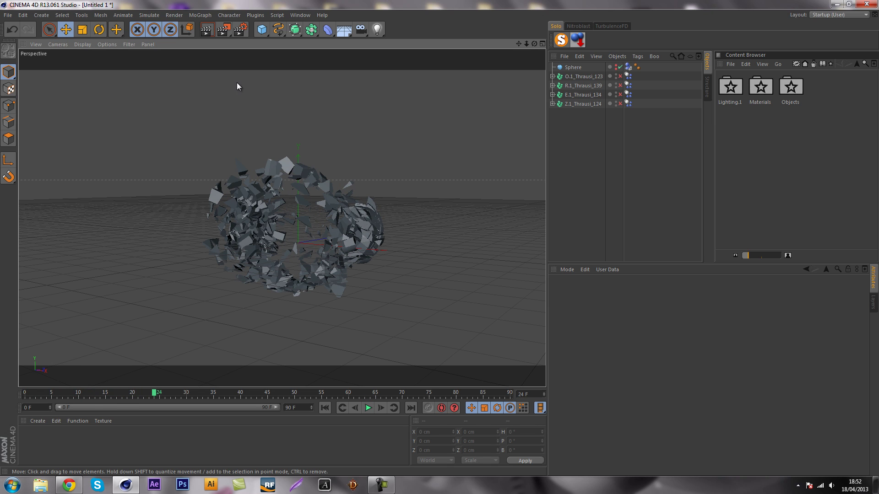
left_click(206, 37)
mouse_move(392, 164)
left_mouse_down("alt")
mouse_move(227, 159)
mouse_move(376, 167)
mouse_move(240, 190)
mouse_move(426, 183)
mouse_move(367, 162)
mouse_move(302, 196)
mouse_move(388, 180)
left_mouse_up("alt")
Replay the simulation from the start to find the moment of impact, and stop at frame 12
left_click(325, 408)
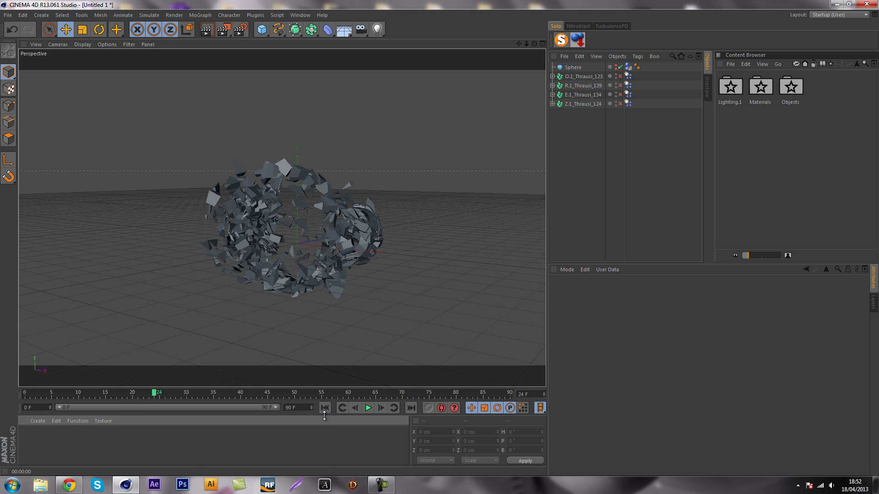
left_click(378, 410)
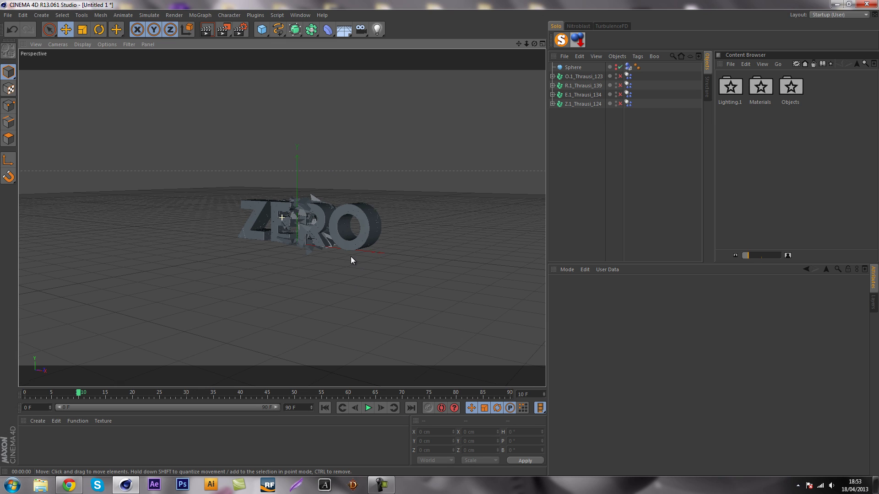
left_click_drag(350, 260, 276, 297, "alt")
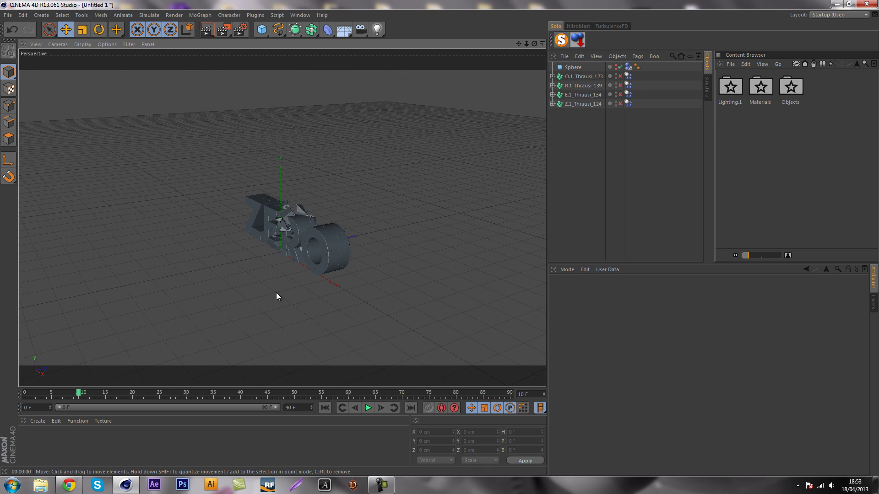
left_click(327, 407)
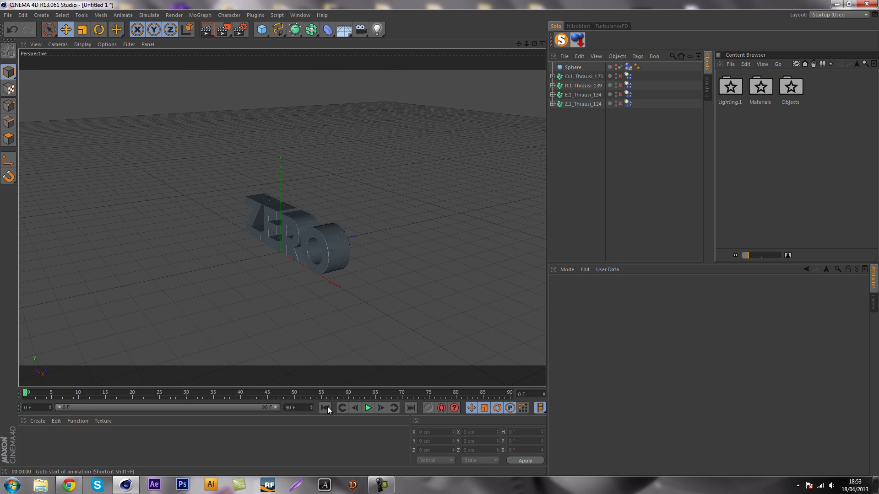
left_click(367, 409)
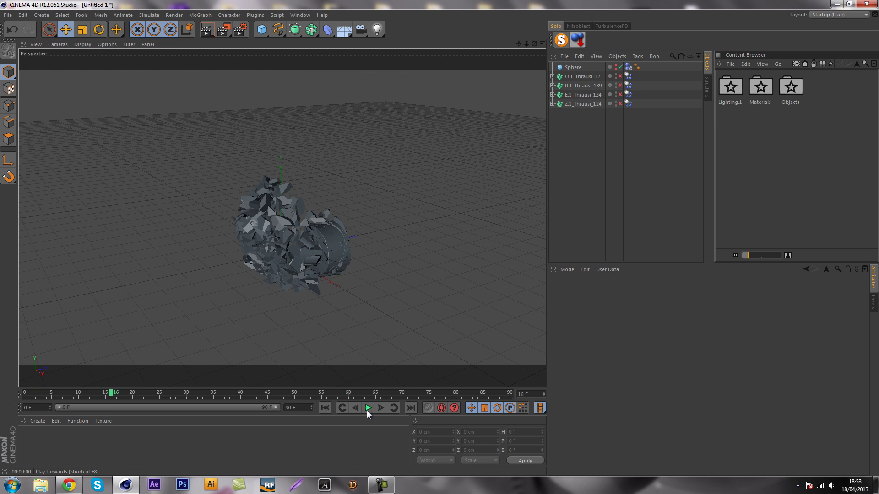
left_click_drag(121, 390, 25, 393)
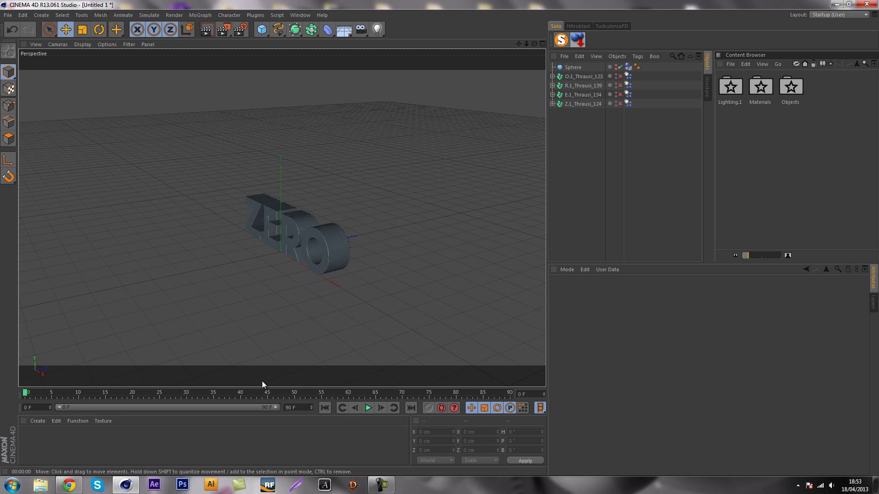
left_click(367, 408)
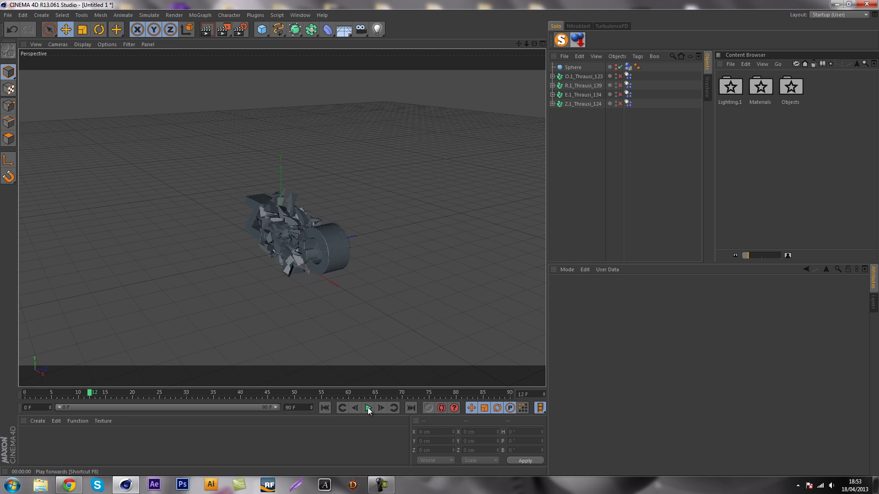
left_click(90, 396)
Add a MagicSlowMotion object to the scene and set its Start to frame 12
left_click_drag(609, 143, 553, 64)
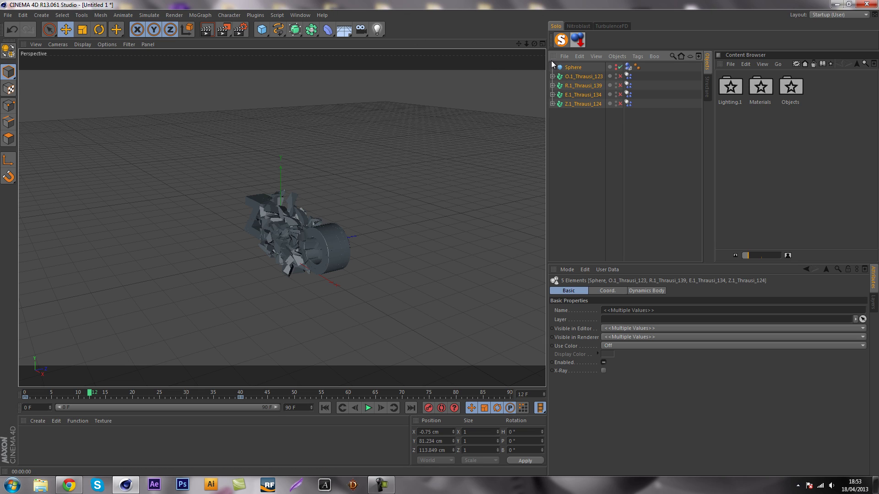
left_click(254, 15)
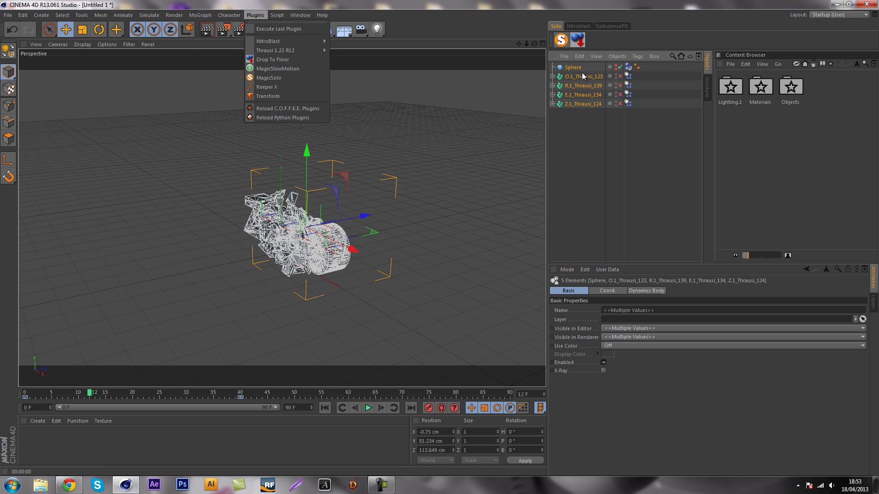
left_click(276, 69)
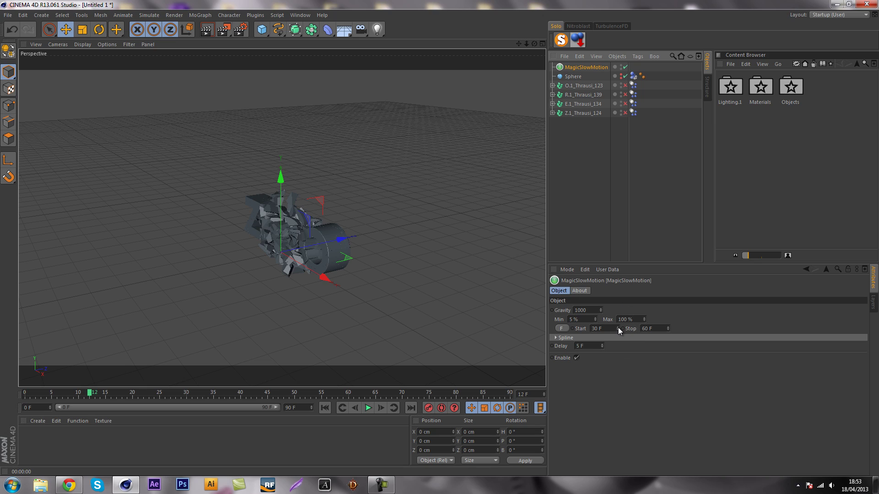
left_click(603, 329)
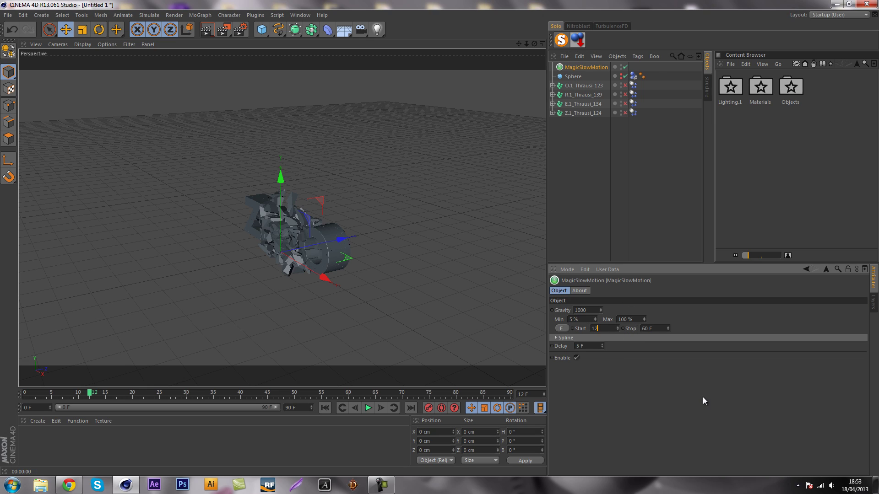
Lengthen the animation to 150 frames and extend the timeline's preview range to 150 F
left_click(654, 328)
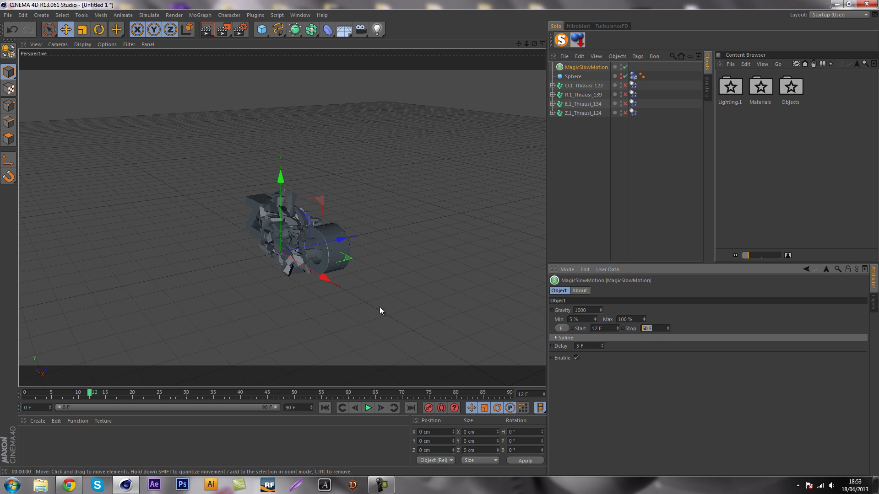
left_click(295, 407)
type("1500")
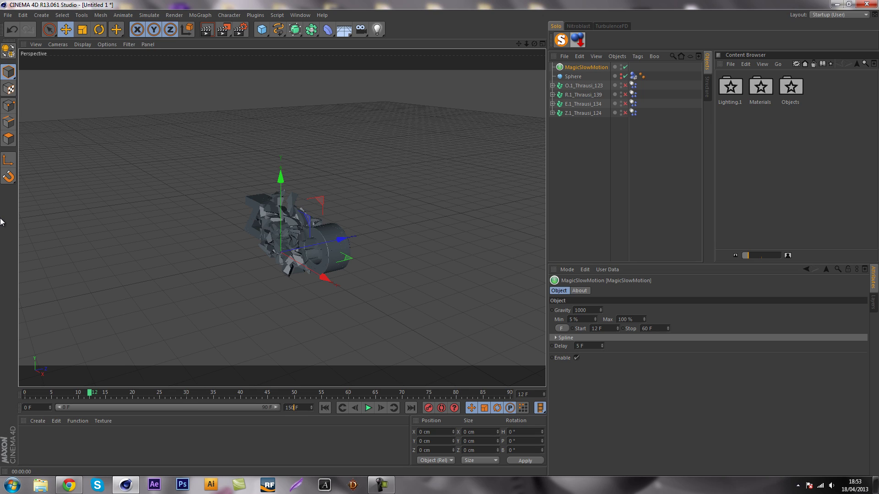
key("Return")
left_click_drag(194, 407, 277, 407)
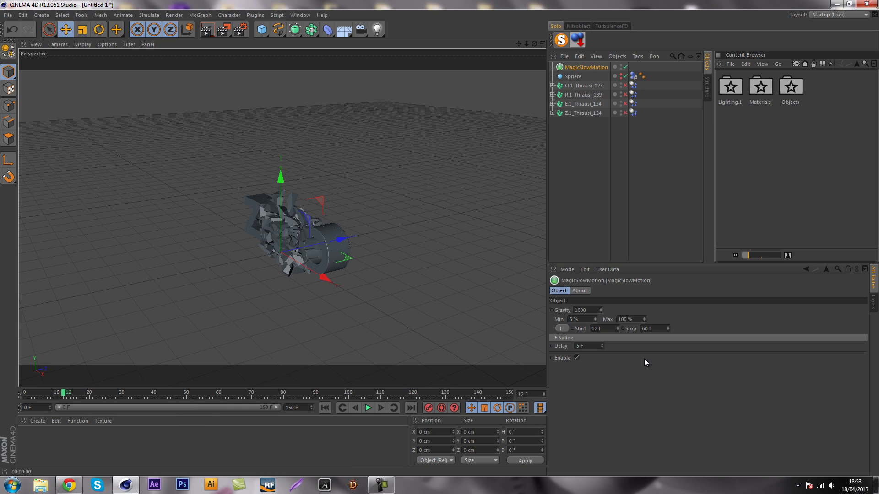
Set the MagicSlowMotion Stop to 150 F, play the simulation from the start, and return to frame 0
left_click(655, 329)
type("1")
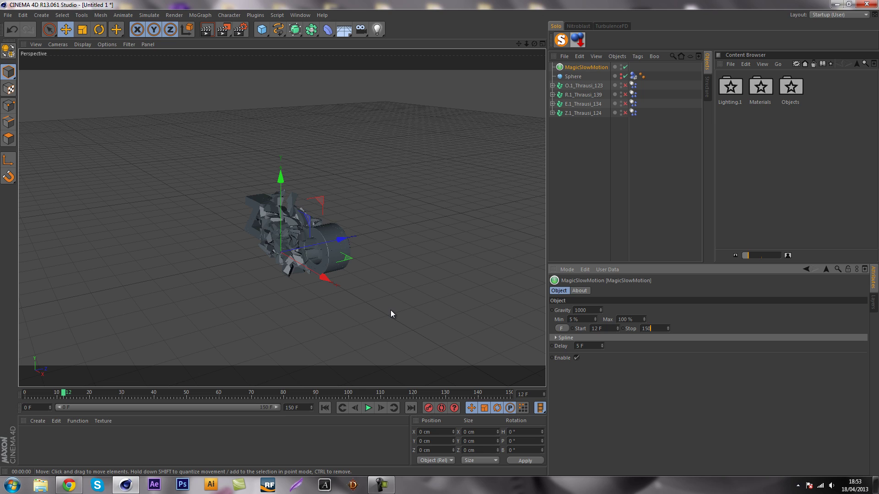
type("50")
left_click(324, 408)
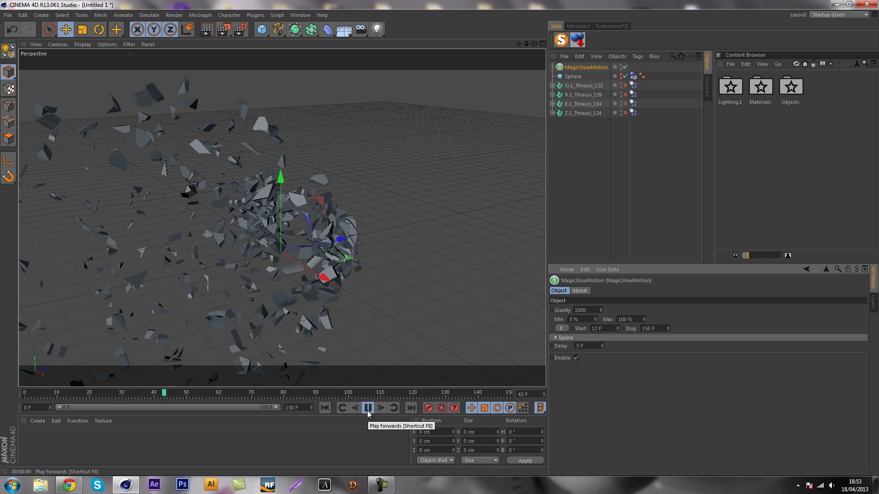
left_click(367, 408)
left_click(325, 407)
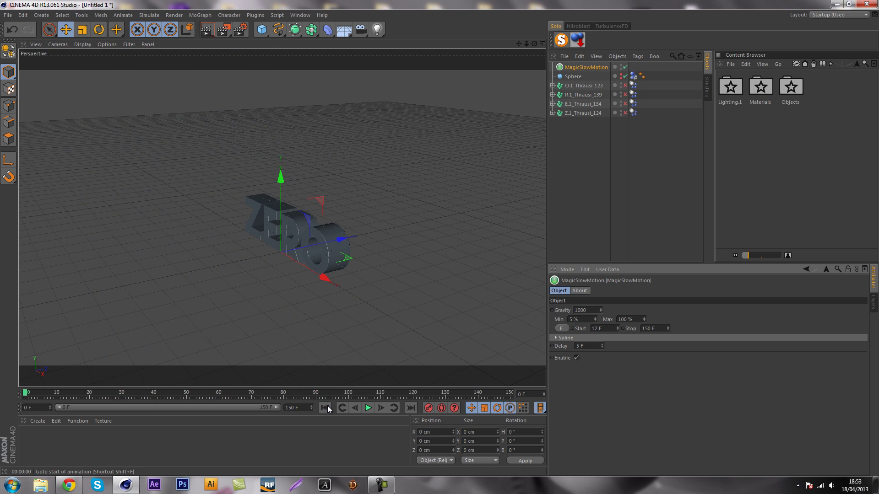
left_click_drag(288, 323, 322, 290, "alt")
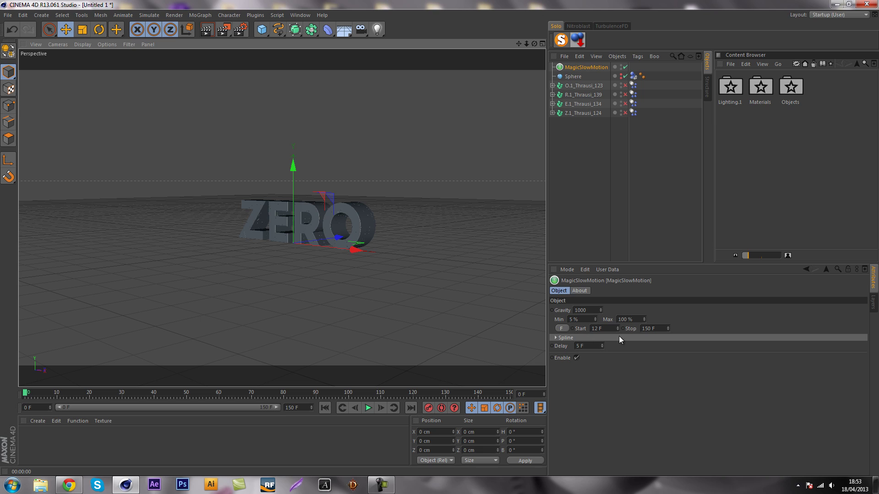
Set the MagicSlowMotion Start to 17 F, replay the simulation from the start, and stop it at frame 46
left_click_drag(618, 329, 619, 329)
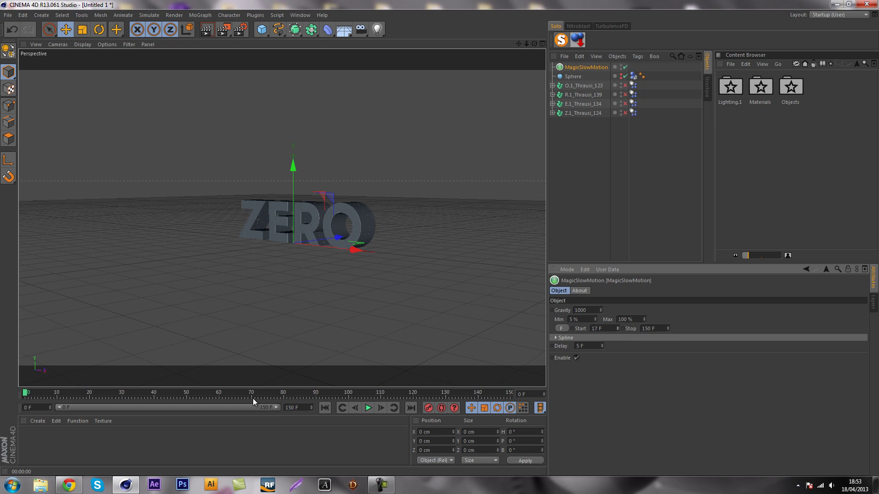
left_click(369, 408)
left_click(326, 407)
left_click(367, 409)
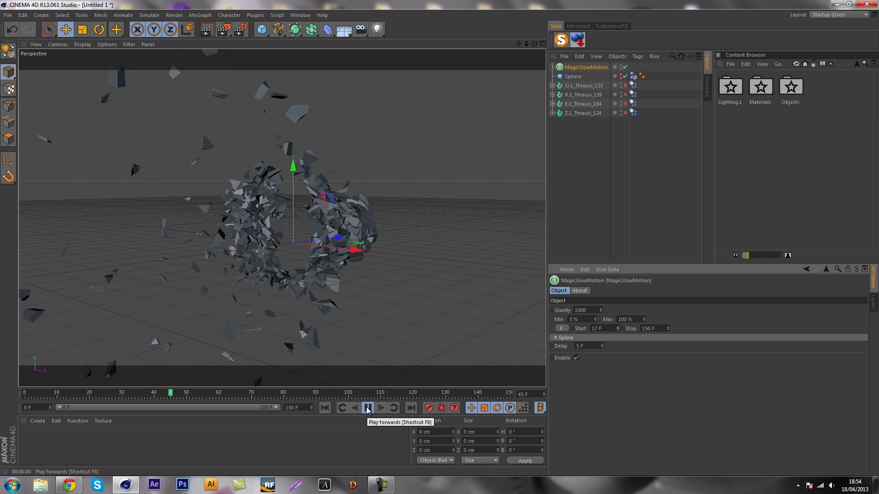
left_click(367, 408)
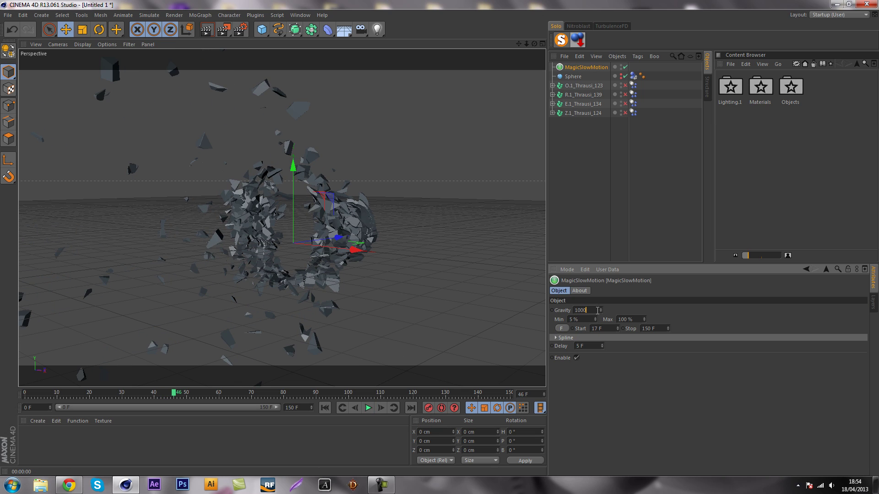
Set the MagicSlowMotion Gravity to 0, replay the simulation from the start, stop at frame 41, and clear the selection
left_click_drag(597, 311, 480, 306)
type("0")
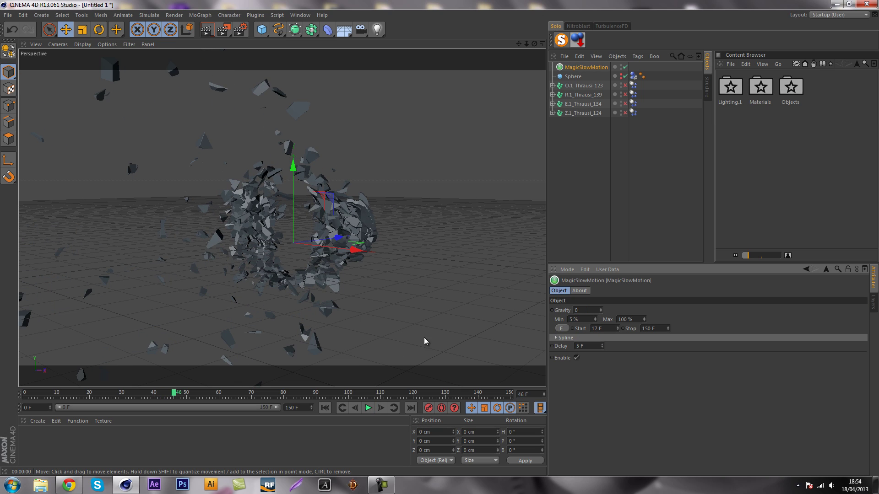
left_click(324, 408)
left_click(367, 407)
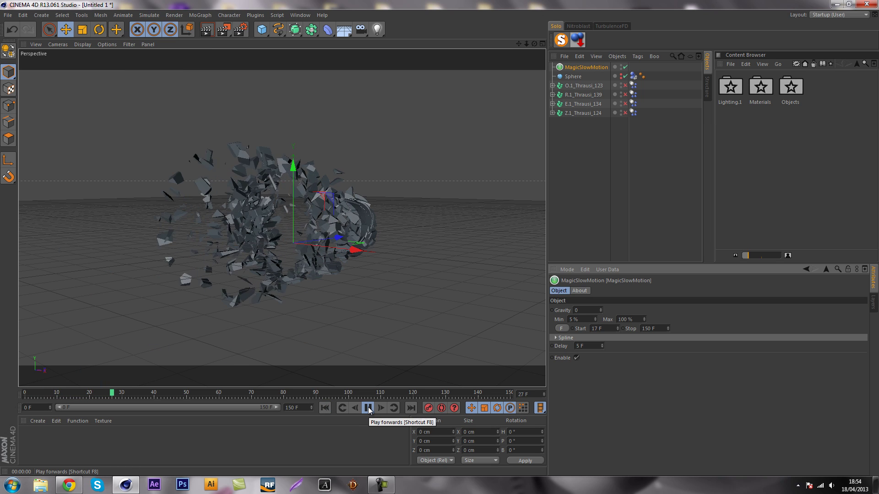
left_click(368, 408)
left_click_drag(352, 189, 389, 195)
left_click(634, 177)
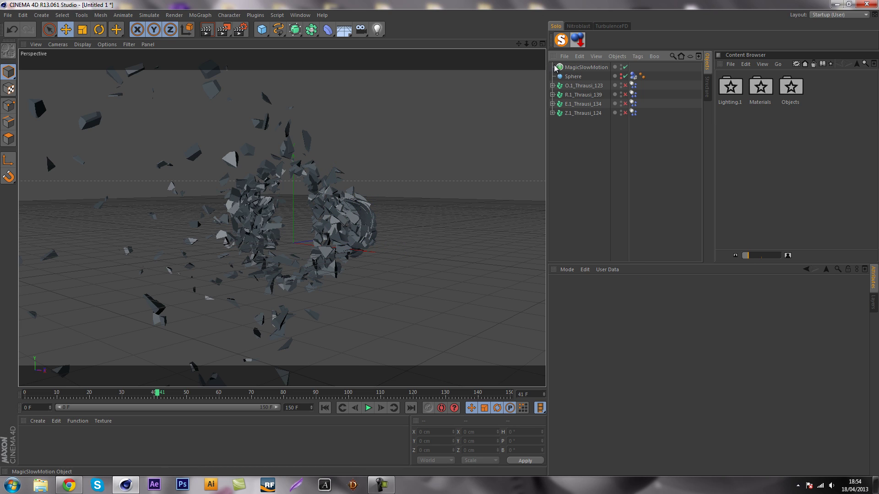
Try a radius of 222 cm on the collider sphere and replay the simulation from the start
left_click(586, 67)
left_click(573, 76)
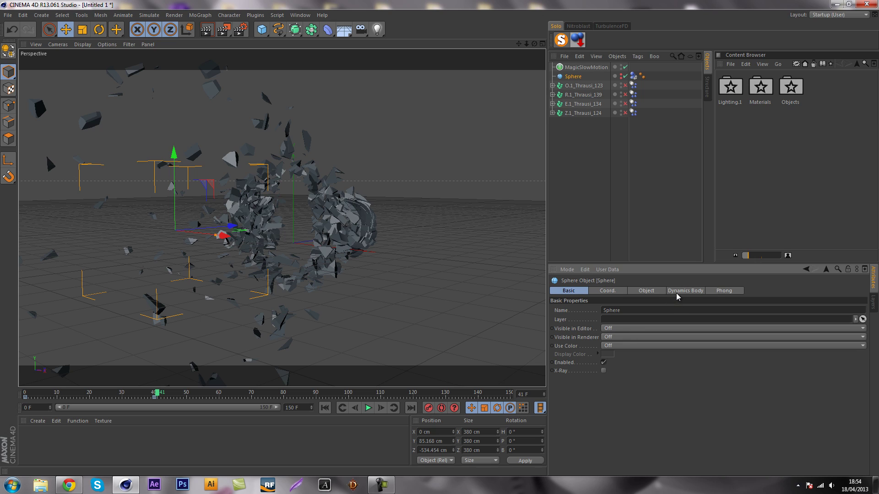
left_click(633, 85)
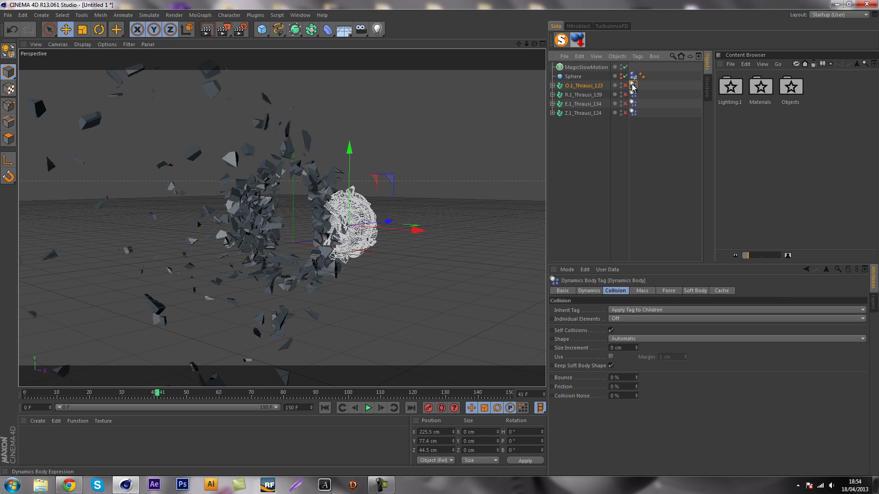
left_click(584, 78)
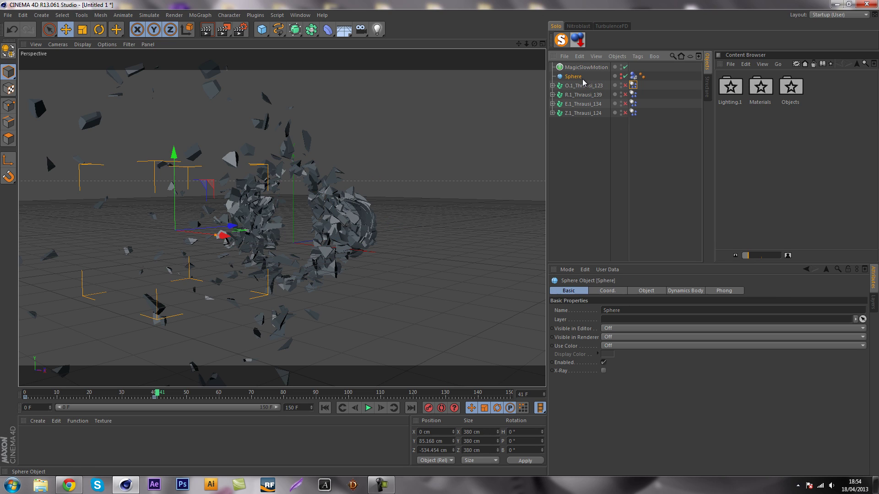
left_click(619, 291)
left_click(641, 292)
left_click_drag(619, 311, 618, 297)
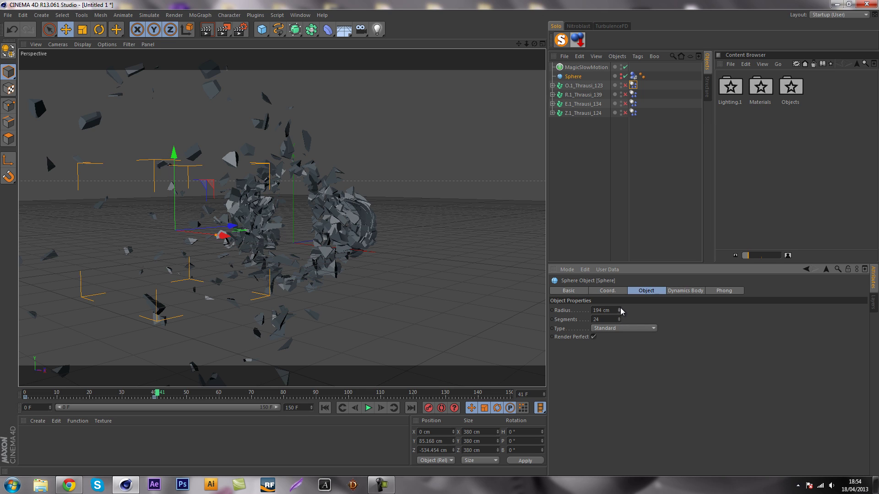
left_click(325, 408)
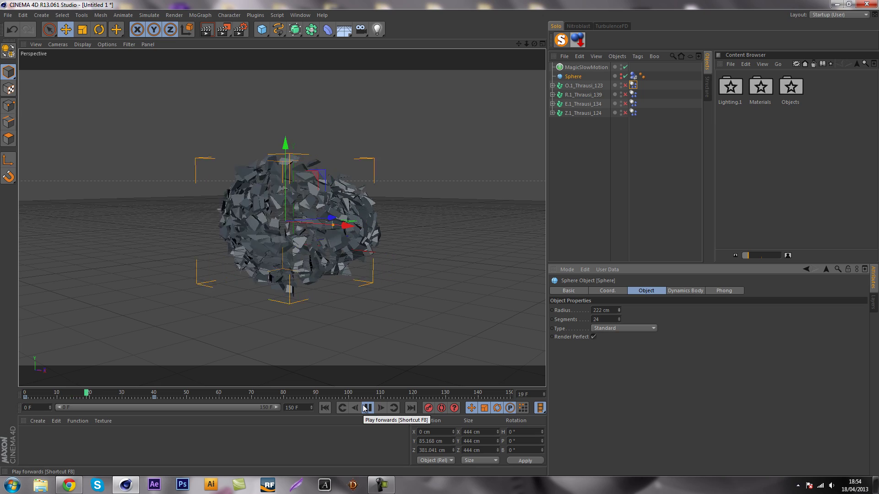
left_click(260, 270)
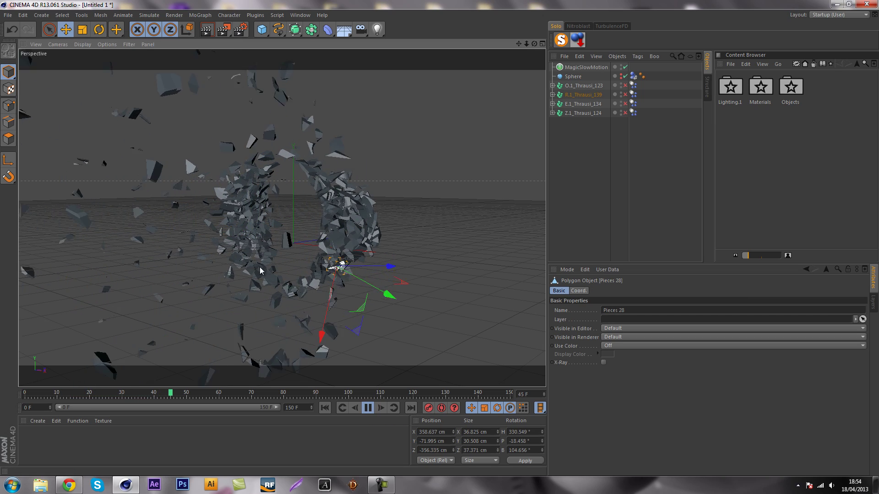
mouse_move(260, 271)
left_mouse_down("alt")
mouse_move(347, 263)
mouse_move(244, 265)
left_mouse_up("alt")
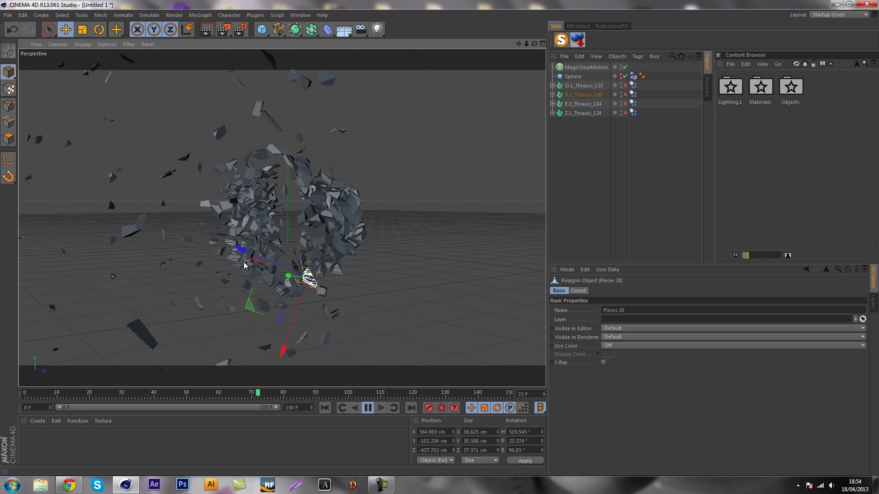
key("ctrl+z")
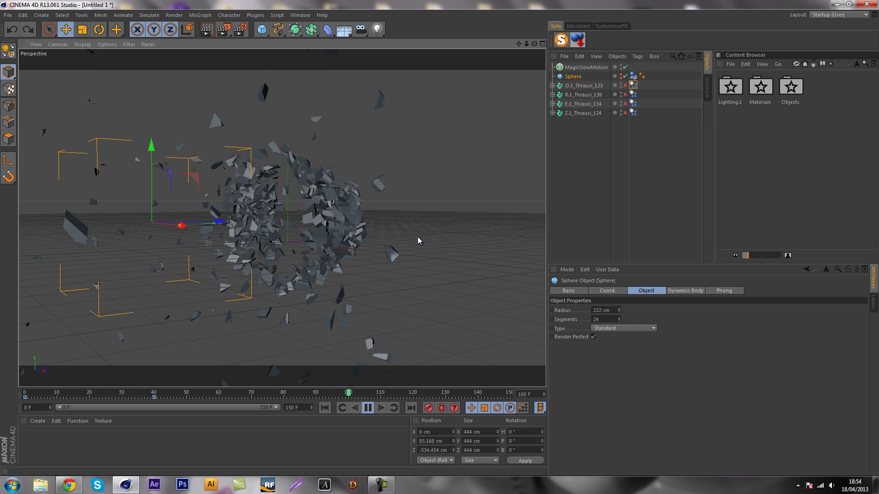
key("ctrl+z")
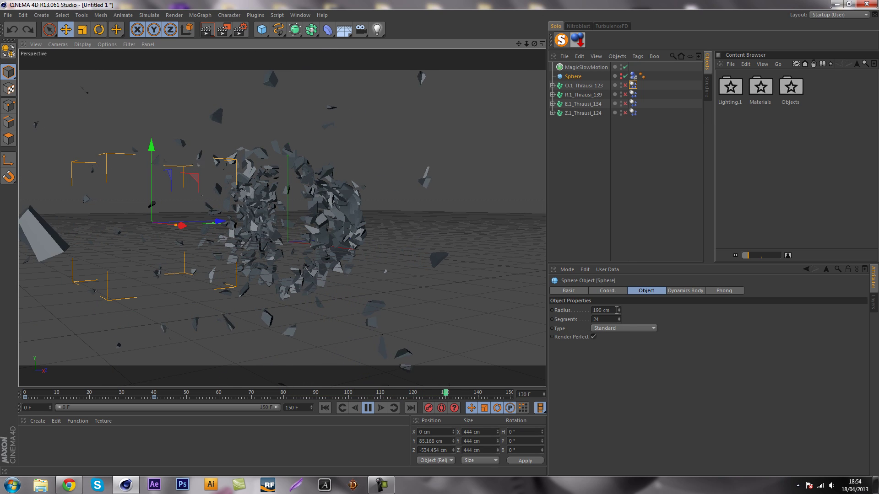
Set the collider sphere's radius to 289 cm, replay the simulation, and stop at frame 51
left_click_drag(619, 311, 619, 309)
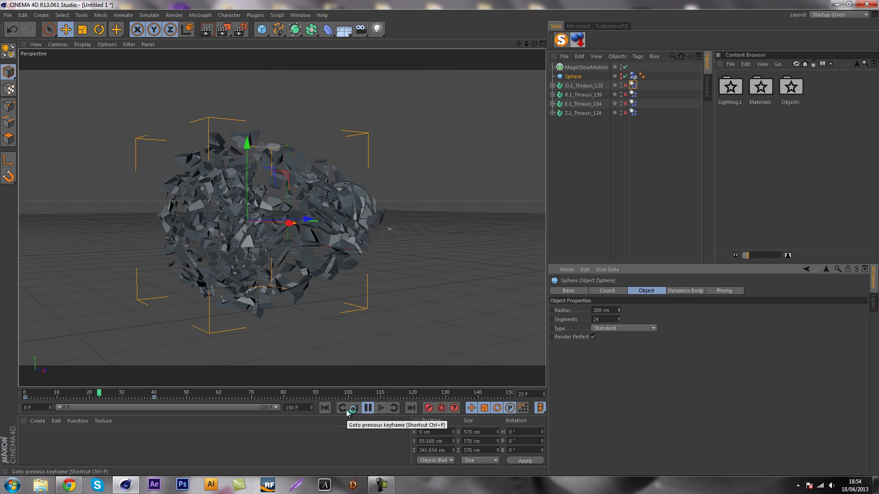
left_click(367, 409)
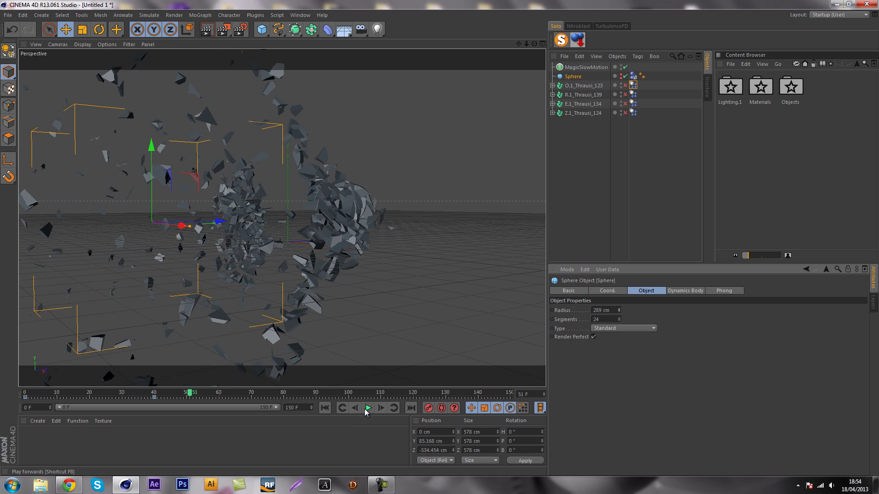
mouse_move(315, 356)
left_mouse_down("alt")
mouse_move(330, 347)
mouse_move(314, 359)
left_mouse_up("alt")
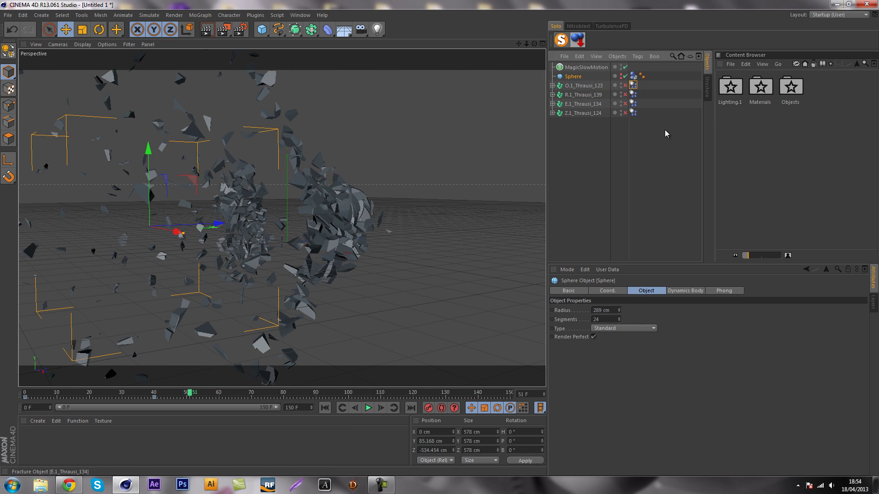
Select the Dynamics Body tags of all four letters and set their collision Friction to 30 % and Collision Noise to 0.6 %
left_click_drag(662, 135, 663, 135)
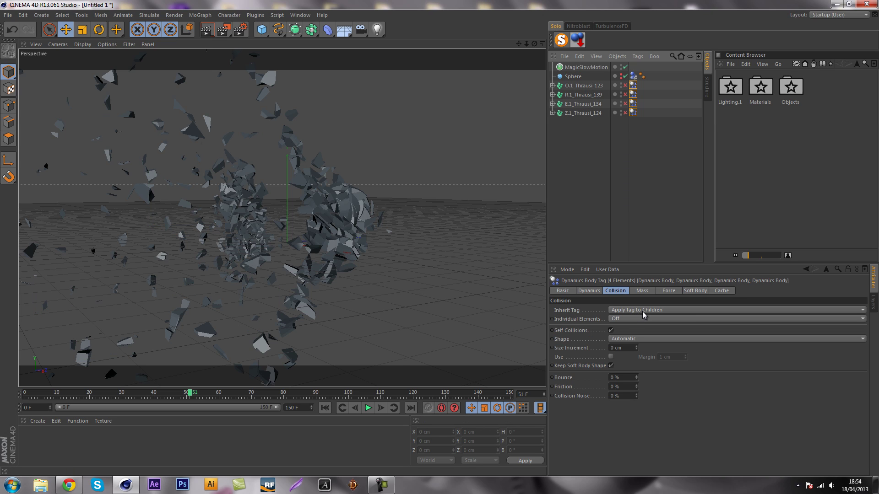
left_click(666, 291)
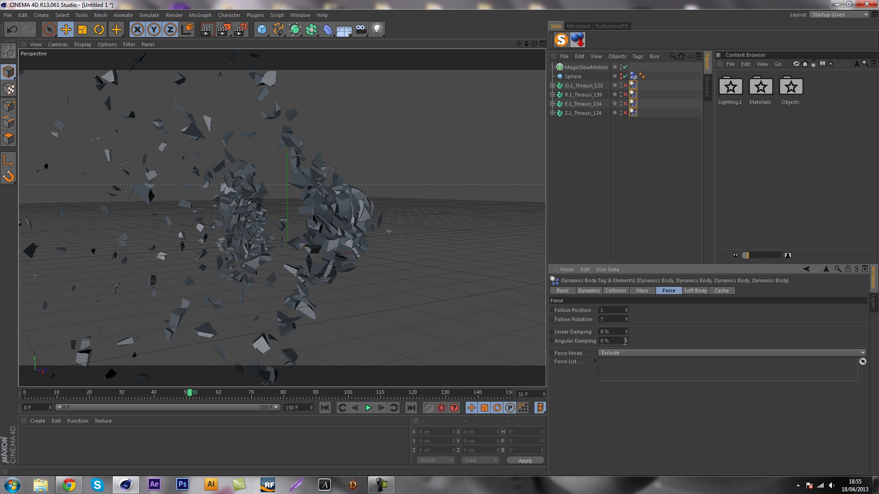
left_click(642, 293)
left_click(609, 291)
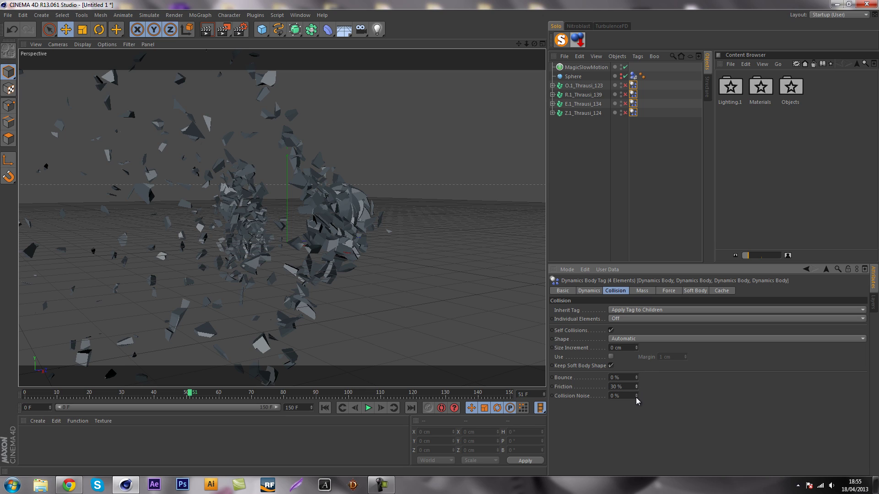
Replay the simulation twice from the start, stopping at frames 50 and 44, to examine how the letters shatter from different angles
left_click(325, 408)
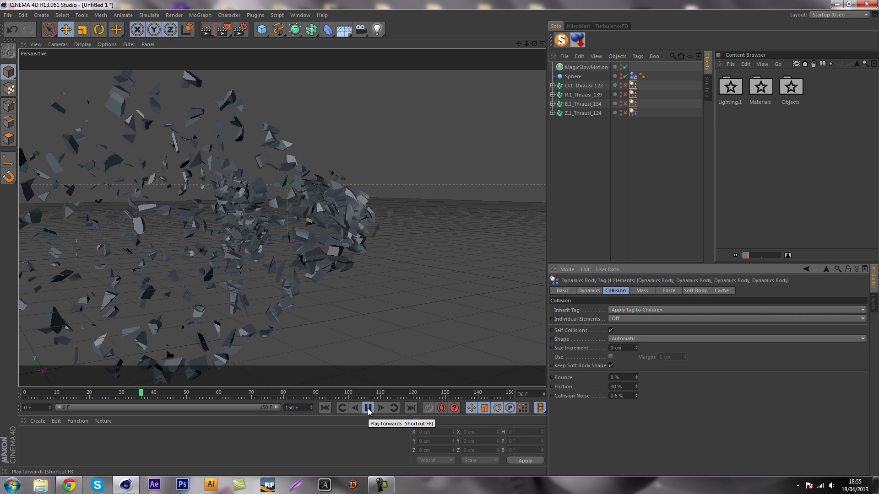
left_click(368, 408)
left_click_drag(308, 331, 384, 366, "alt")
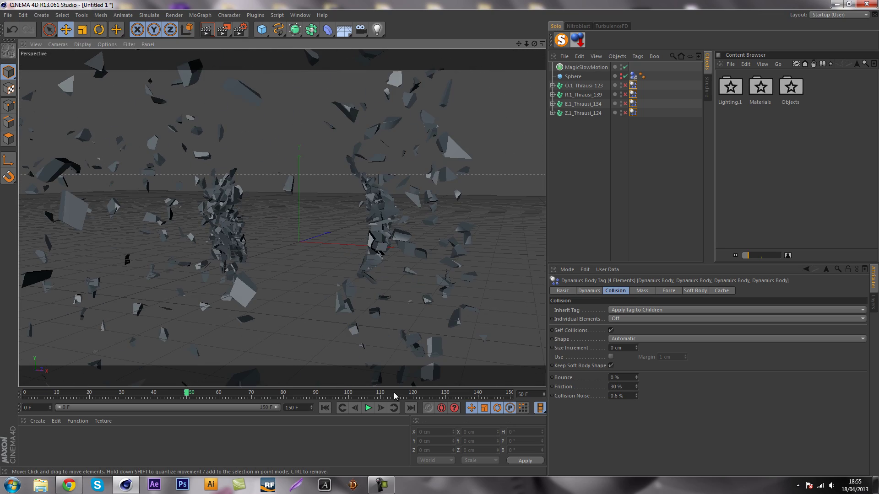
left_click(326, 409)
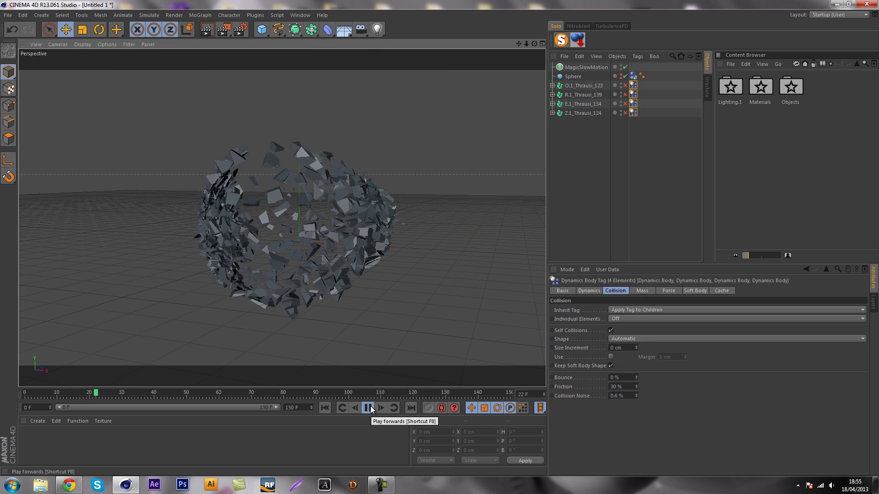
left_click(371, 409)
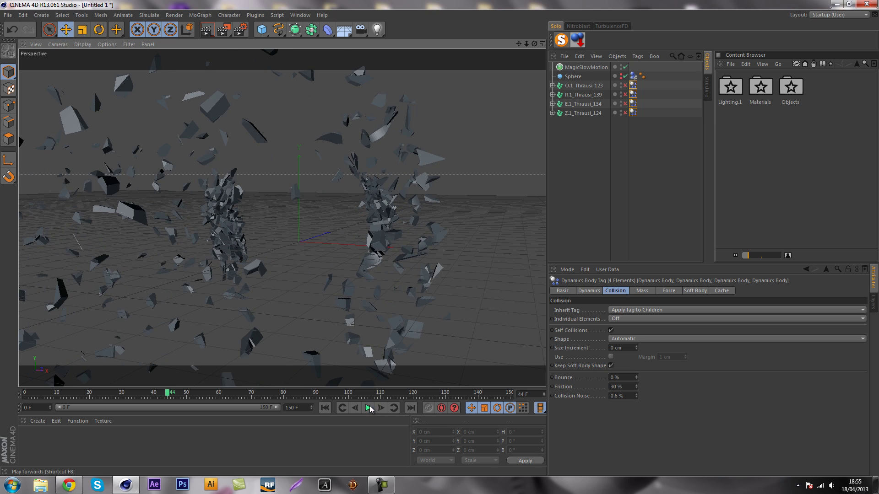
left_click_drag(295, 312, 275, 308, "alt")
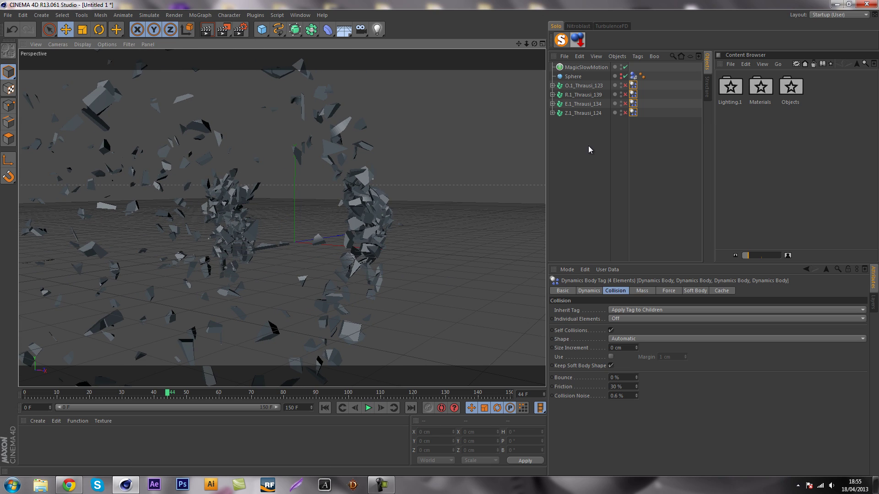
Raise the four letter tags' Collision Noise to 90 %, replay the simulation, and stop at frame 39
left_click_drag(637, 396, 635, 372)
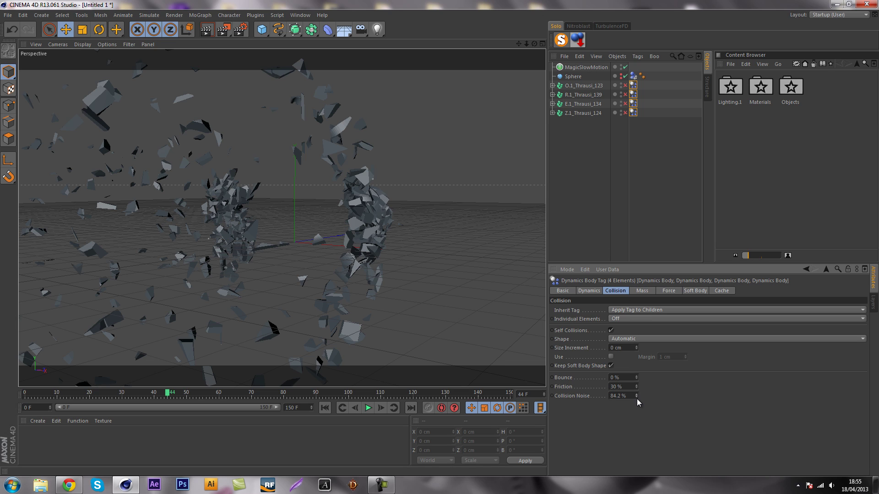
left_click(325, 408)
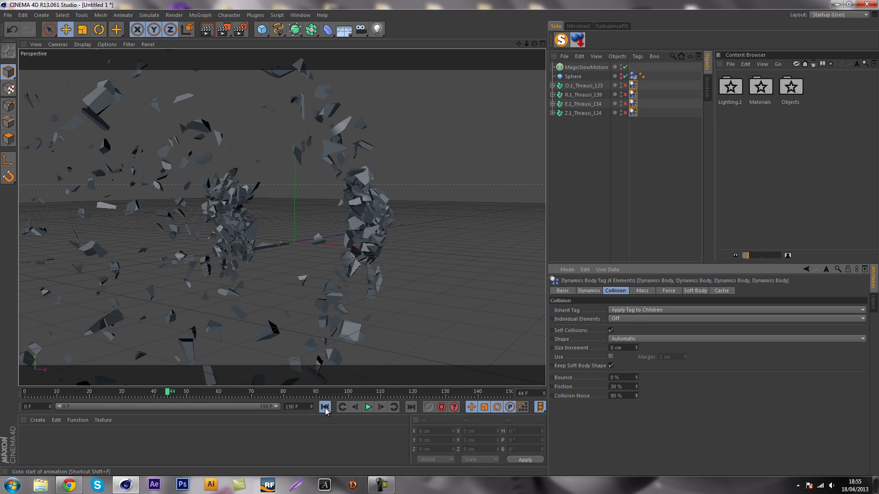
left_click(368, 407)
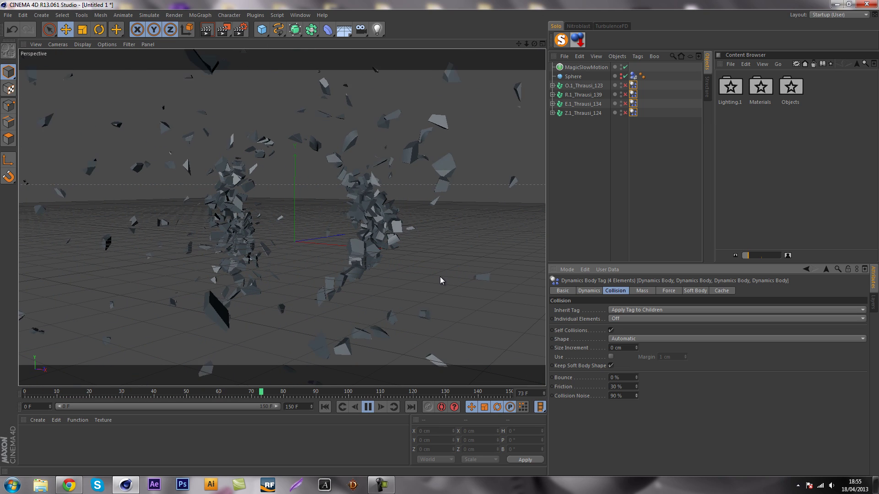
left_click_drag(526, 44, 442, 245)
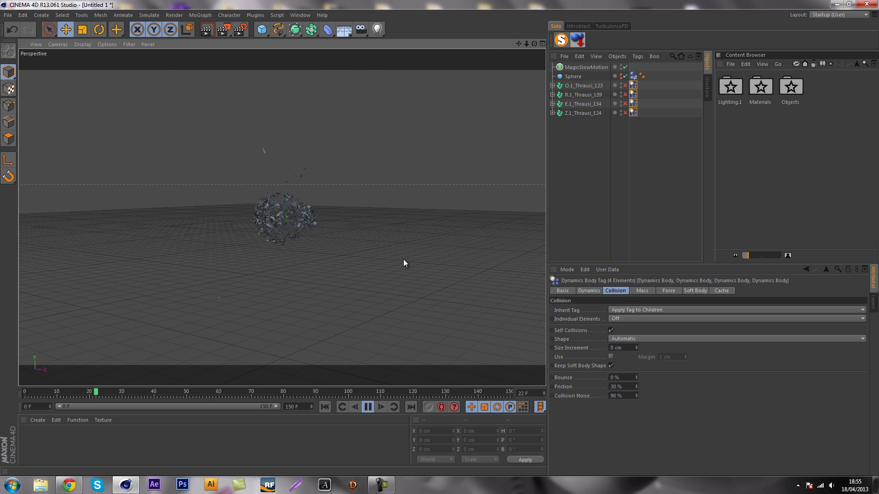
left_click(368, 408)
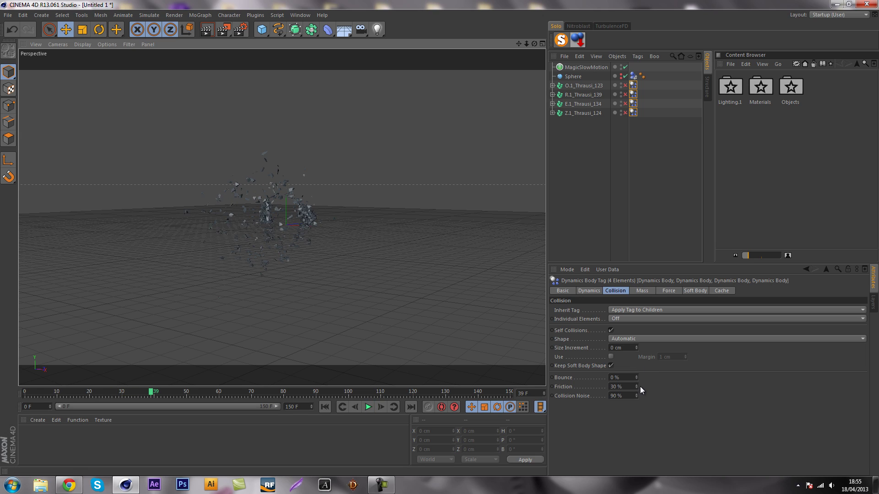
Raise the four letter tags' Friction to 2510 %, replay the simulation from the start, stop at frame 148, and inspect the fragments up close
left_click_drag(635, 386, 608, 290)
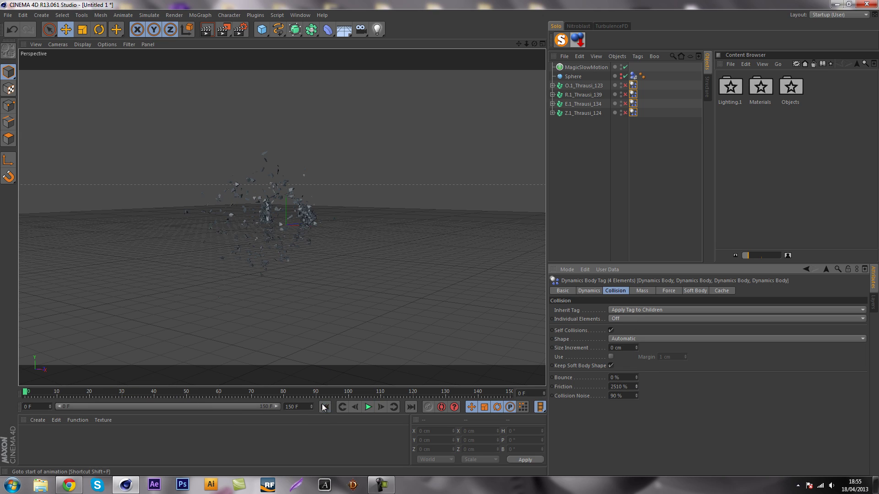
left_click(325, 406)
left_click(368, 407)
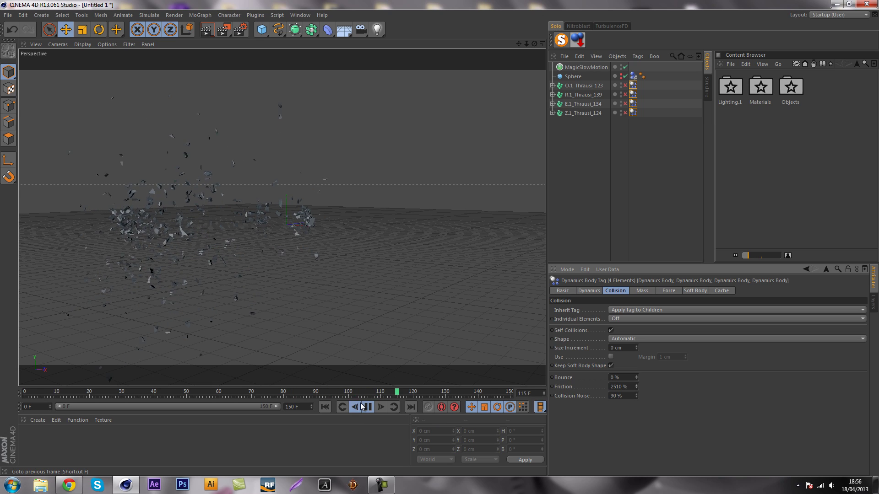
left_click(368, 408)
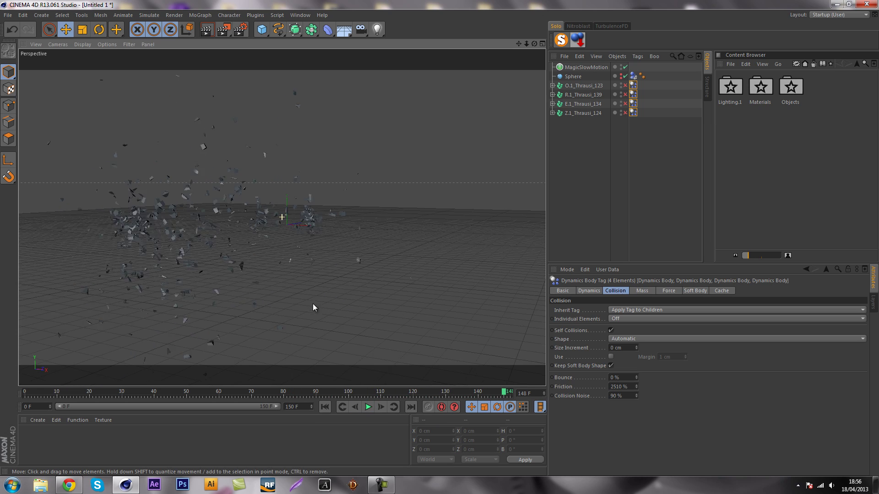
left_click_drag(313, 304, 243, 257, "alt")
right_click_drag(247, 259, 285, 192, "alt")
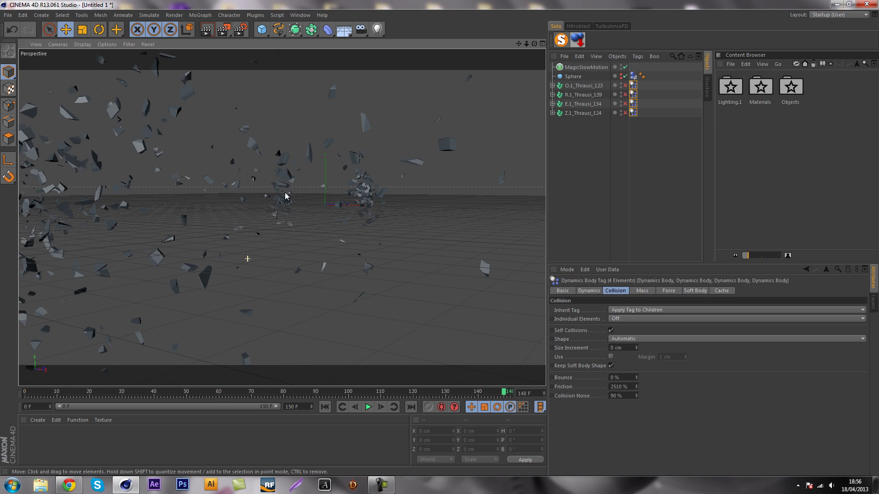
Replay the simulation from the start, stop at frame 54, and examine the fragments from near and far
left_click_drag(519, 45, 440, 236)
left_click_drag(527, 44, 439, 232)
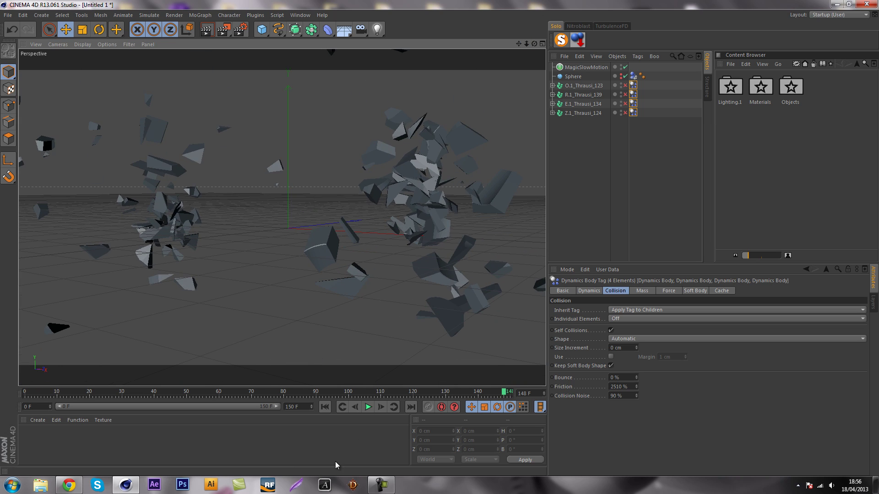
left_click(324, 407)
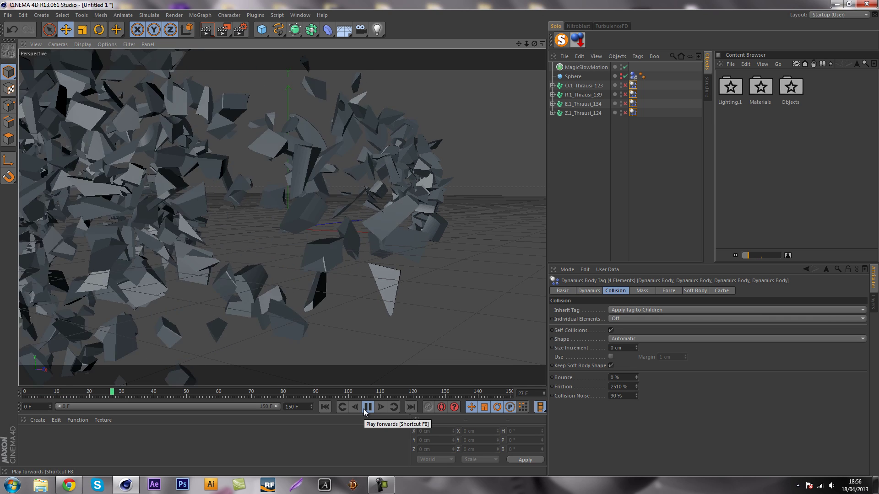
left_click(367, 408)
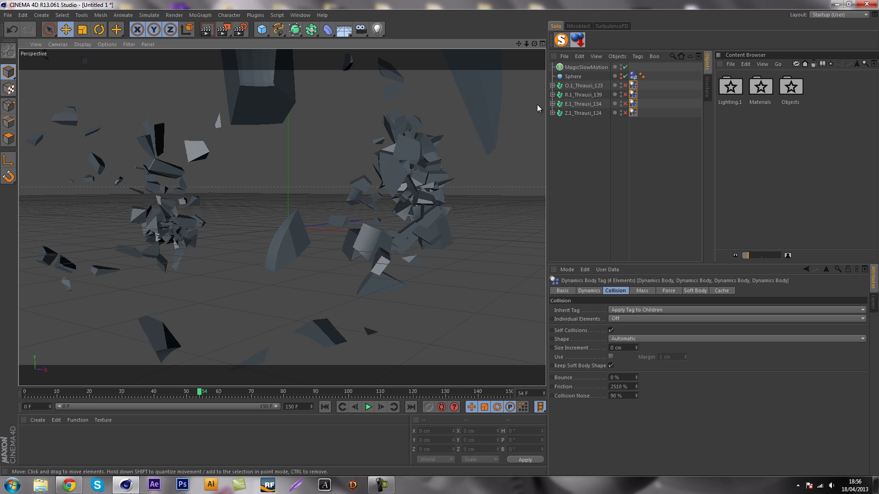
left_click_drag(441, 254, 439, 234)
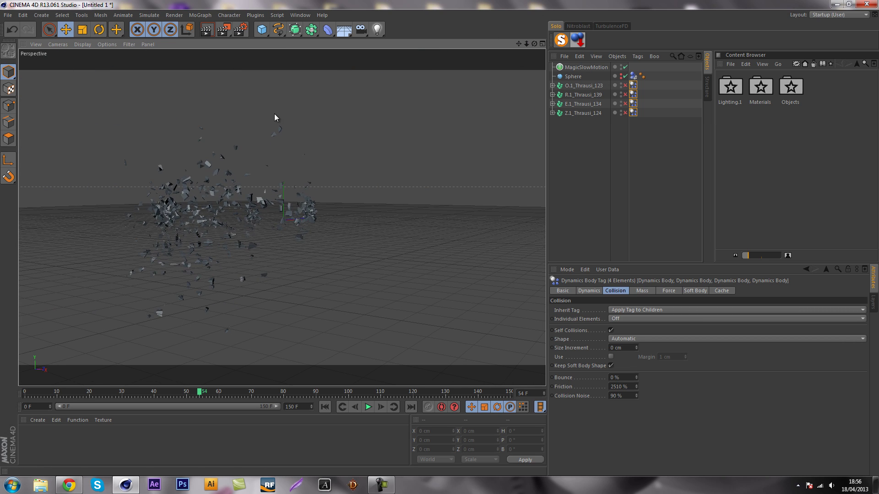
left_click_drag(152, 189, 263, 206, "alt")
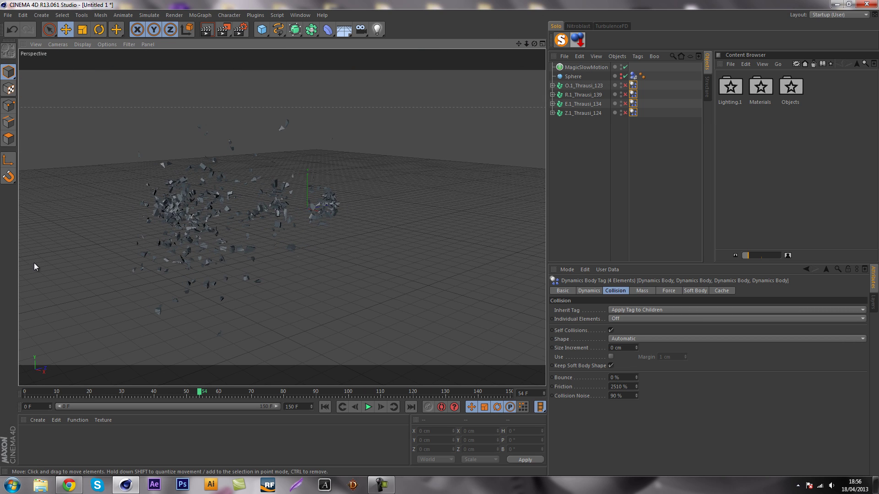
Set the collider sphere's radius to 173 cm, replay the simulation, and stop at frame 50 to inspect the fragments
left_click(572, 76)
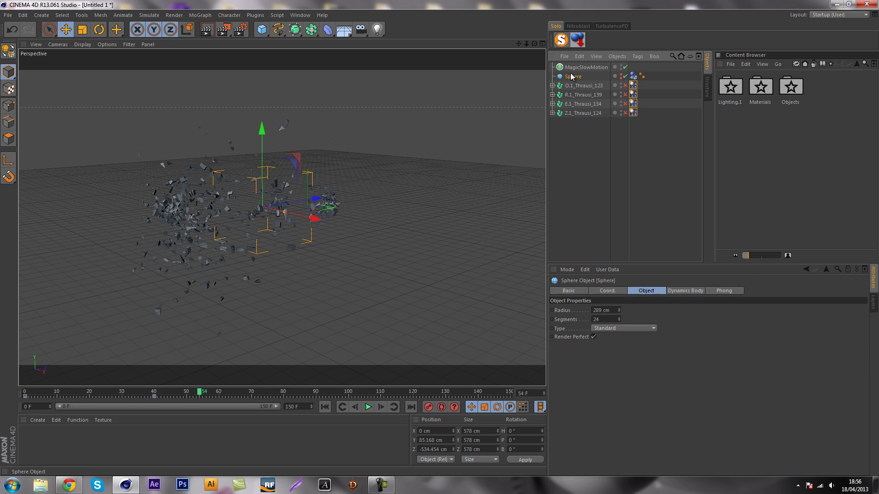
left_click_drag(620, 310, 619, 320)
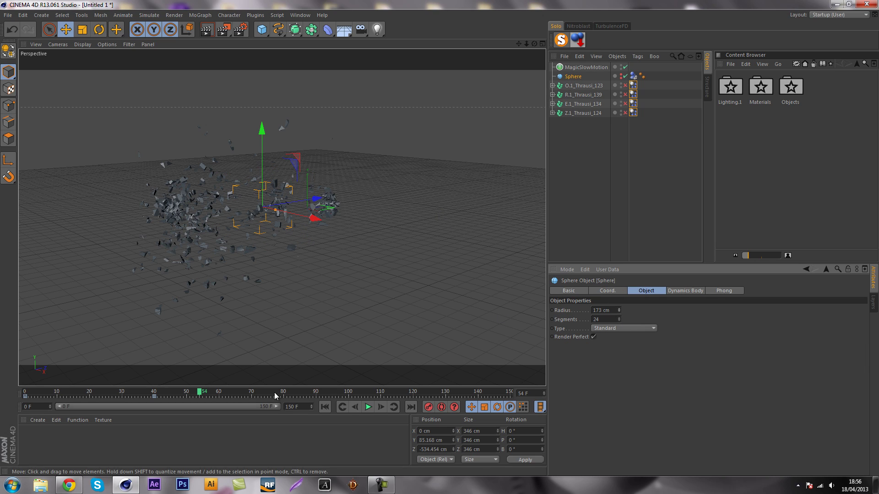
left_click(363, 409)
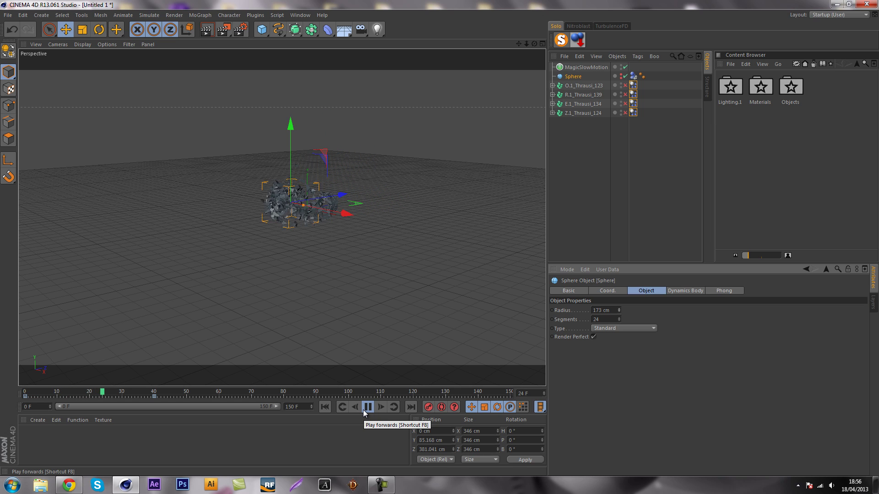
left_click(364, 411)
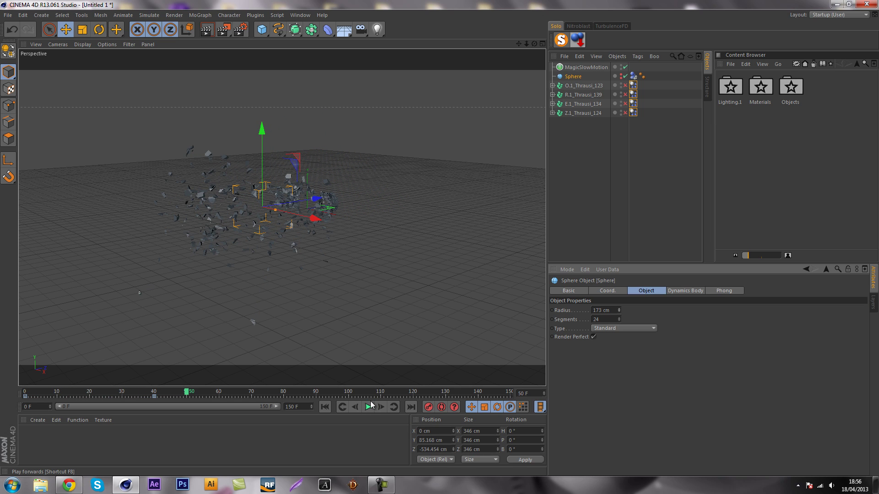
left_click_drag(334, 260, 371, 227, "alt")
left_click(555, 208)
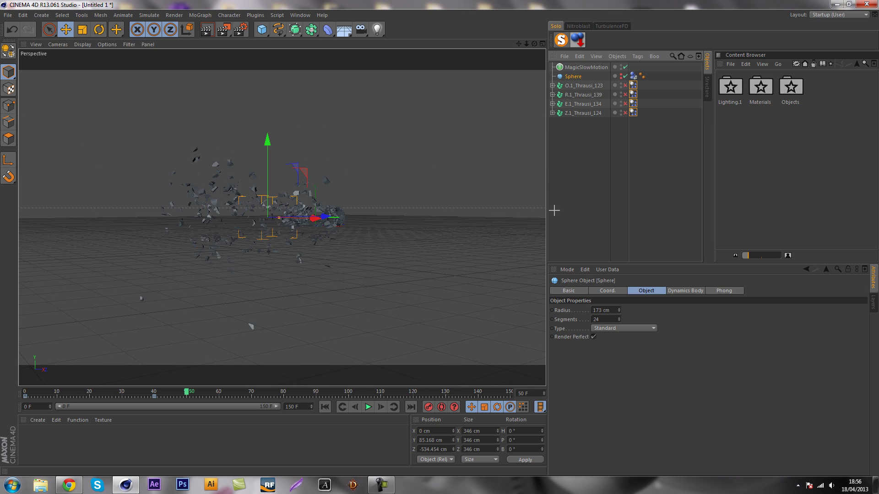
left_click_drag(525, 45, 438, 234)
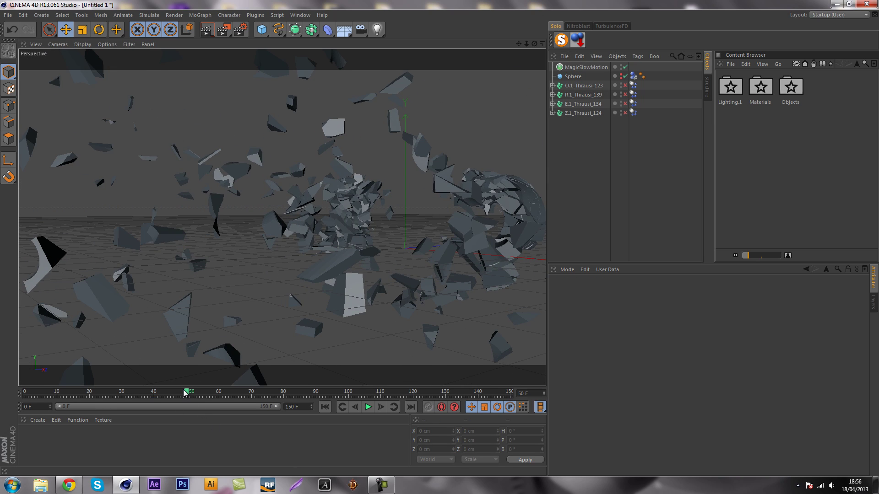
Shift the sphere's keyframes to frames 50 and 90, play the simulation, and return to frame 0
left_click_drag(186, 393, 0, 394)
left_click(572, 76)
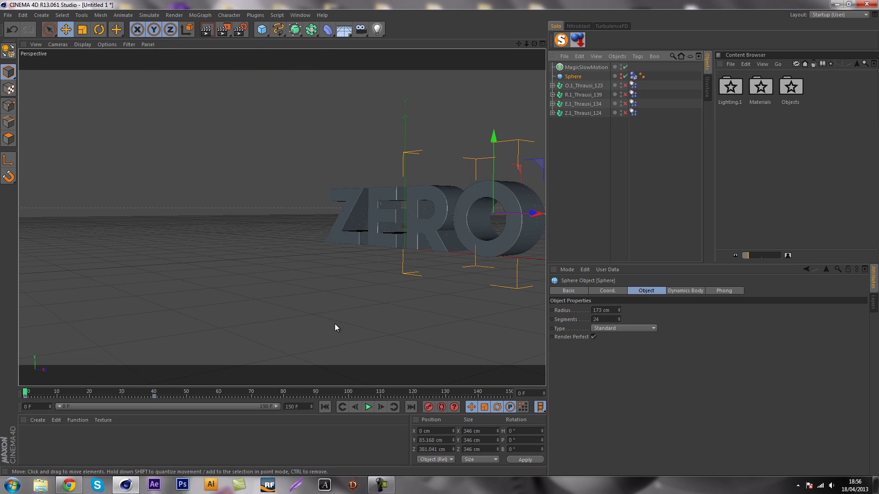
mouse_move(185, 397)
left_mouse_down()
mouse_move(1, 407)
mouse_move(190, 397)
left_mouse_up()
left_click(369, 407)
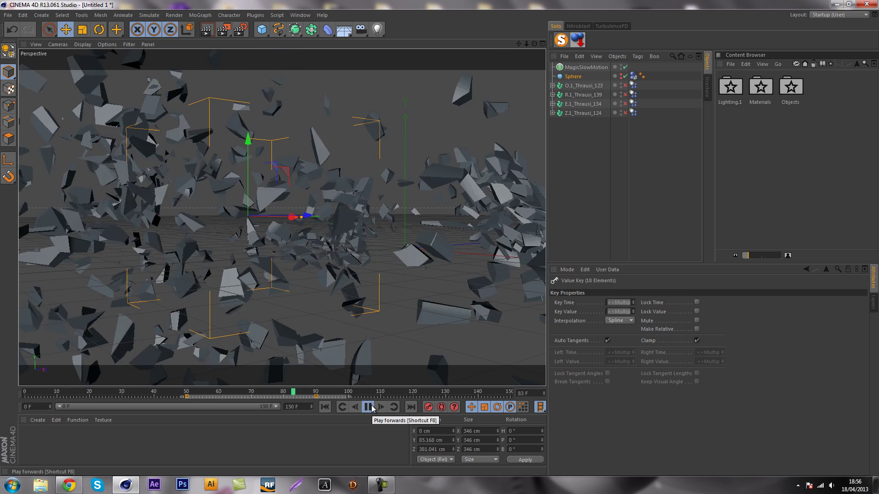
left_click(369, 407)
left_click(325, 407)
Replay the simulation from a wider angle, return to frame 0, and frame the intact ZERO text with nothing selected
left_click_drag(309, 328, 346, 319, "alt")
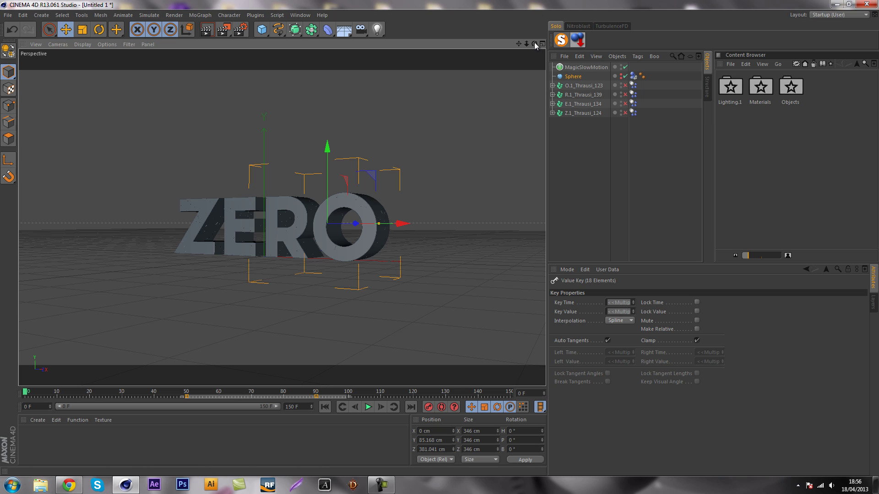
left_click_drag(526, 44, 528, 45)
left_click_drag(221, 284, 284, 357, "alt")
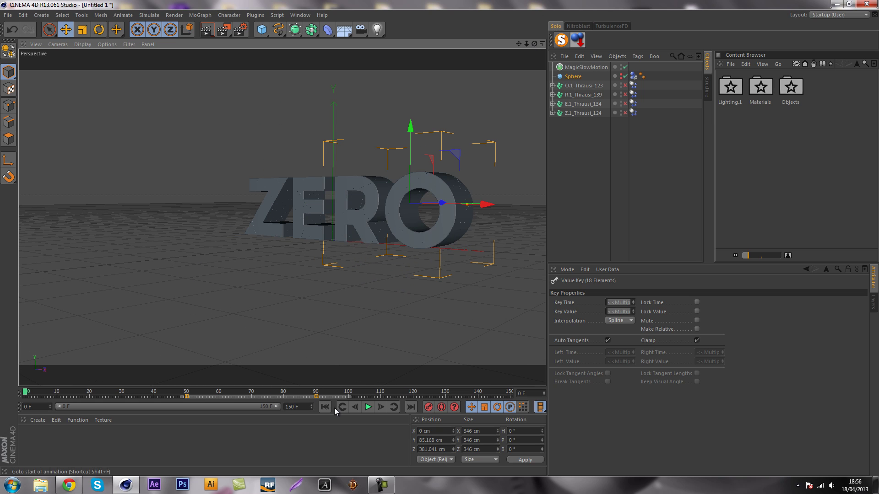
left_click(368, 407)
left_click_drag(285, 394, 0, 398)
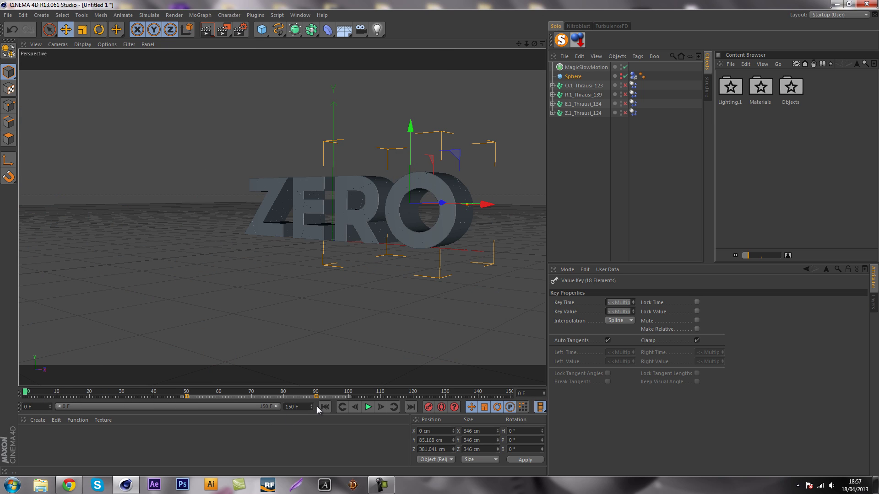
left_click(556, 216)
left_click_drag(520, 46, 430, 240)
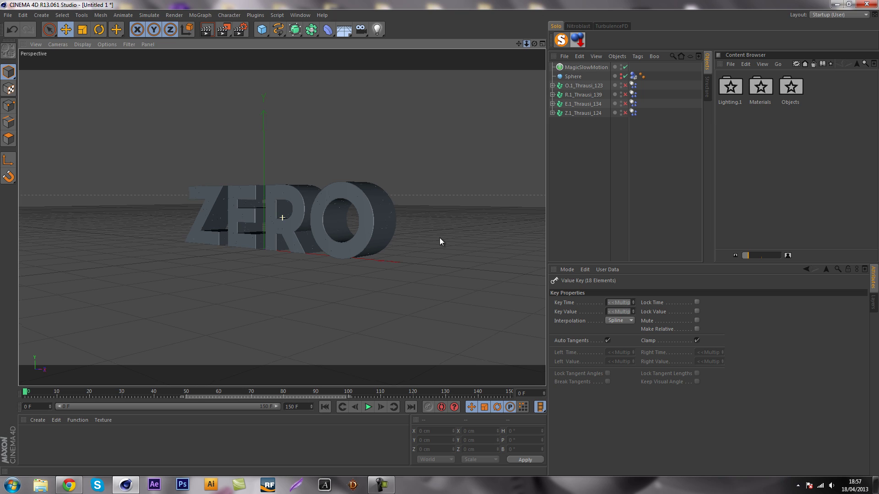
left_click_drag(526, 45, 447, 242)
left_click_drag(632, 213, 607, 176)
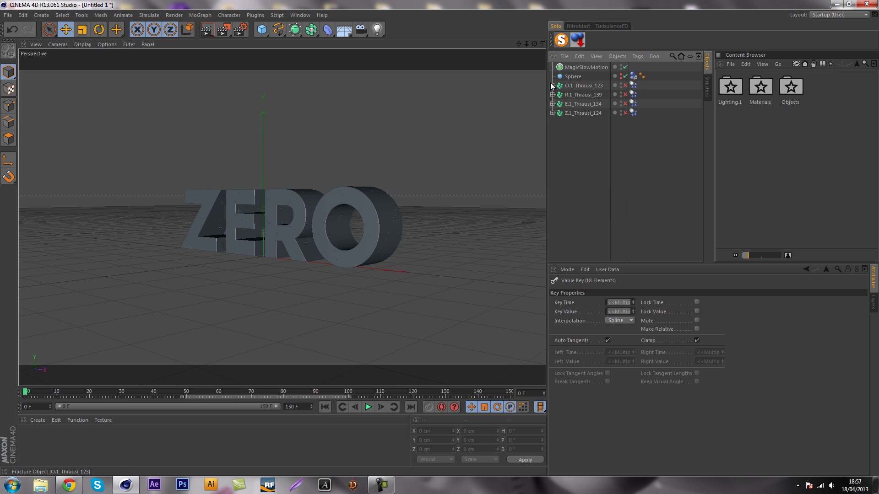
Switch to Chrome to look at the TEST/Tutorial? video page on YouTube and return to CINEMA 4D
left_click(69, 485)
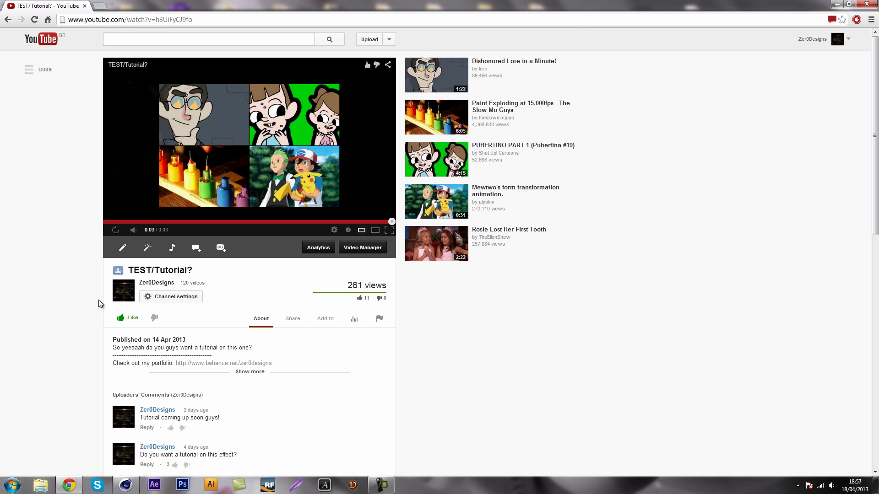
left_click(131, 486)
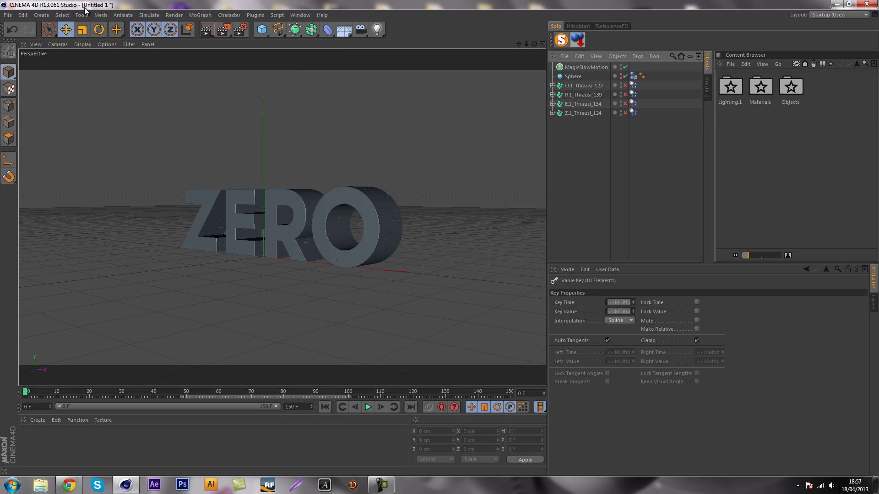
Add a MoSpline object and look through its Object, Simple and Effectors properties
left_click(200, 16)
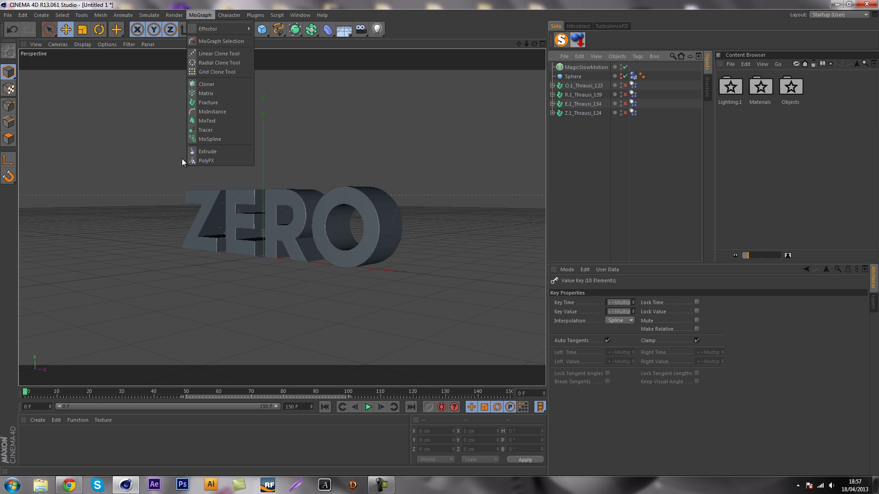
left_click(199, 137)
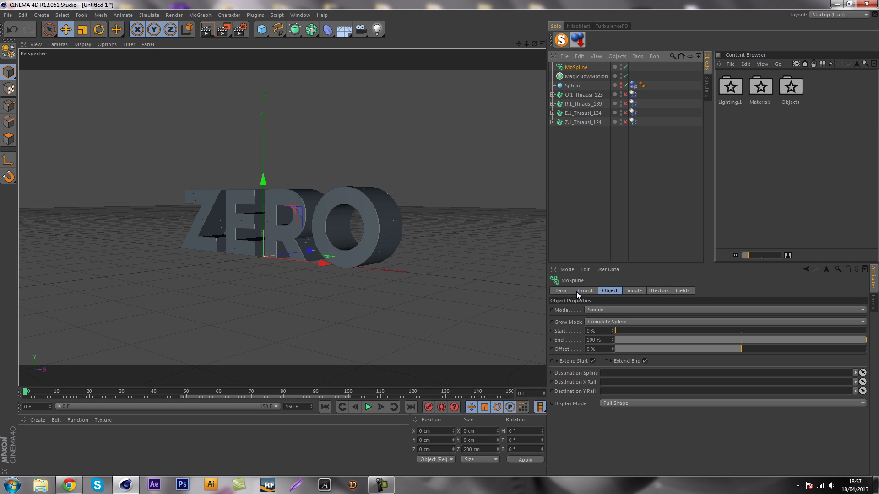
left_click(640, 290)
left_click(610, 291)
left_click(641, 291)
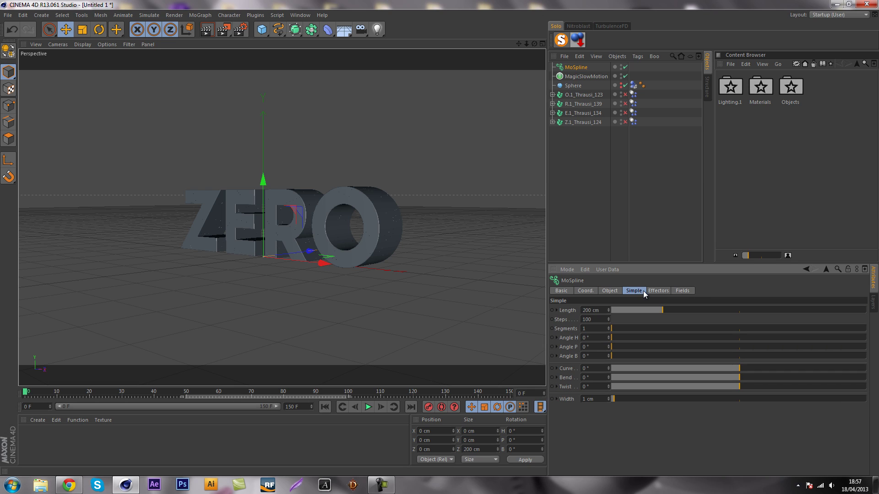
left_click(666, 291)
left_click(634, 291)
left_click(654, 291)
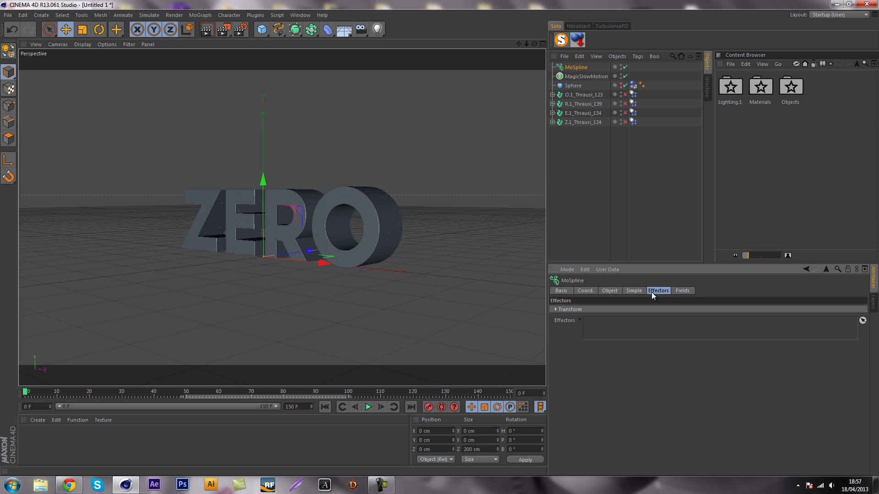
left_click(200, 15)
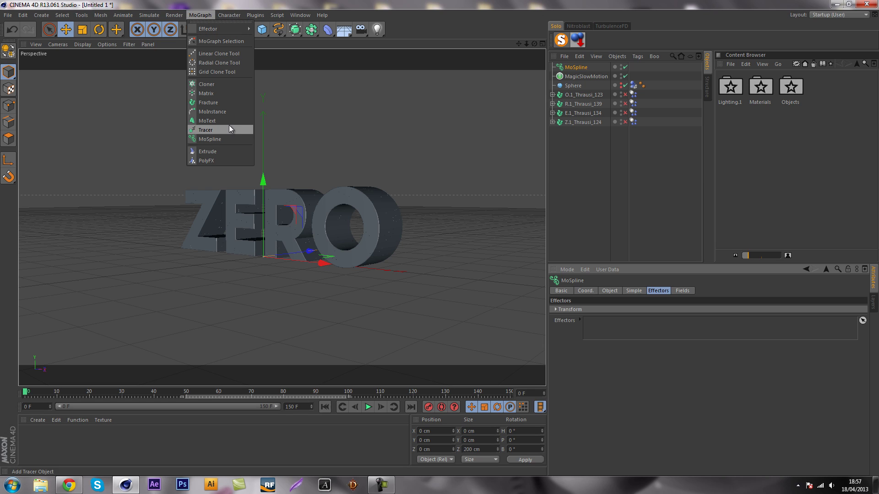
left_click(524, 225)
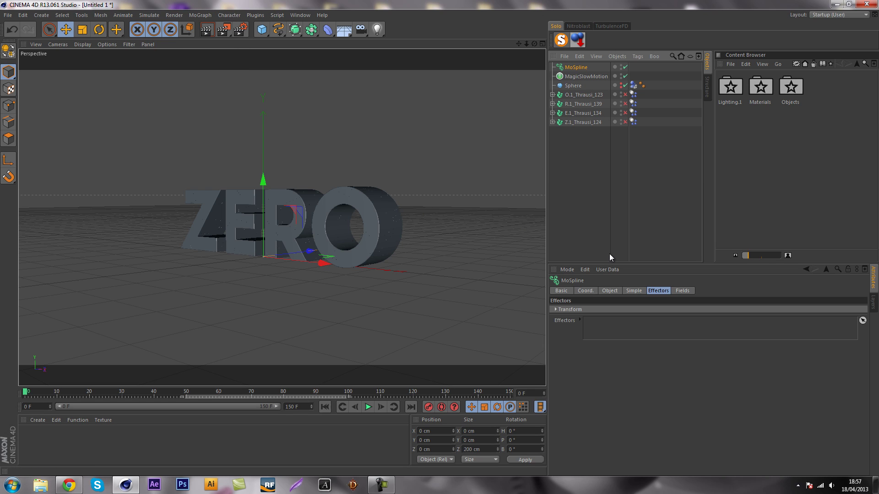
left_click(641, 291)
left_click(655, 292)
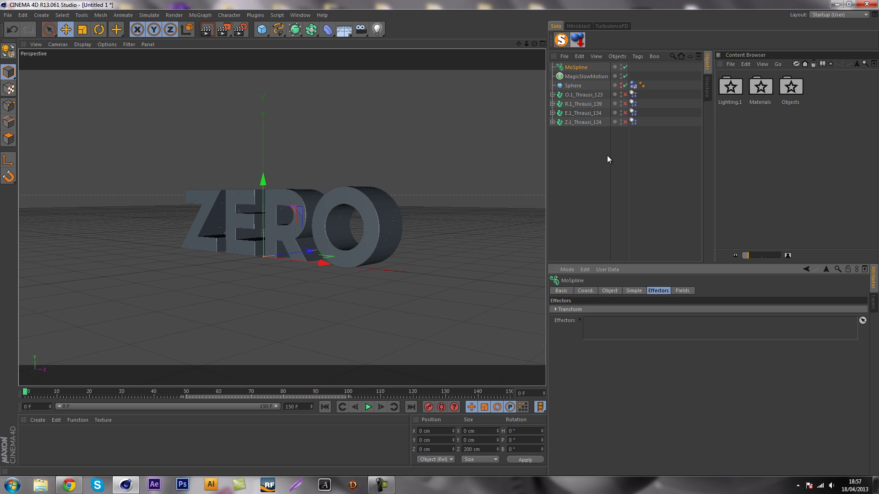
Try to assign all pieces of the O letter to the MoSpline's Effectors list through a separate Attributes window
left_click_drag(870, 274, 310, 123)
left_click(552, 95)
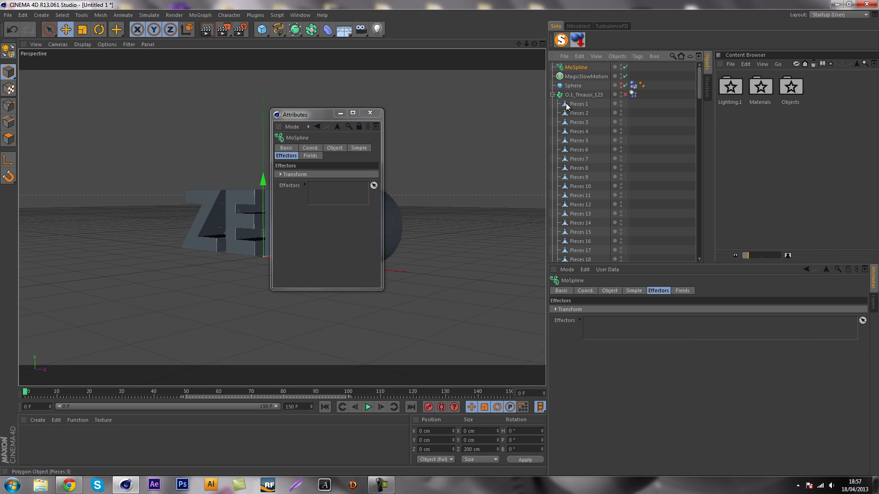
left_click(567, 104)
scroll(585, 183, "down", 20)
left_click(586, 230, "shift")
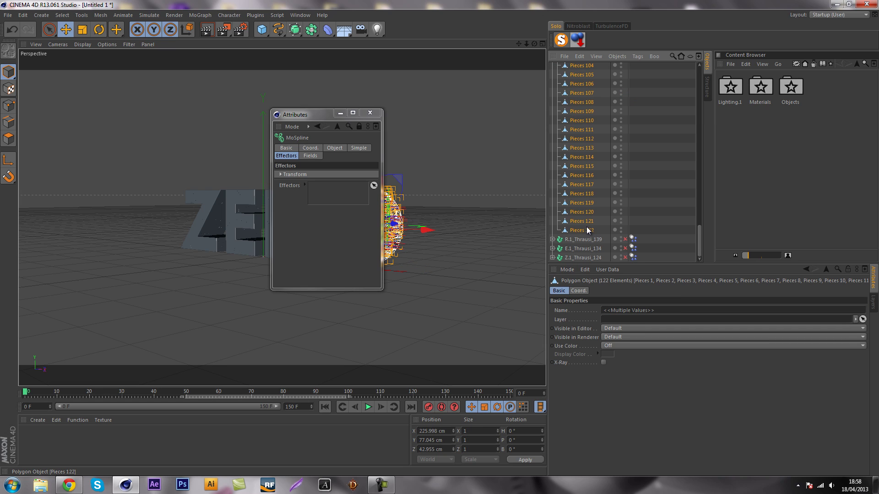
left_click_drag(580, 202, 327, 183)
left_click(370, 113)
left_click(676, 197)
scroll(610, 169, "up", 20)
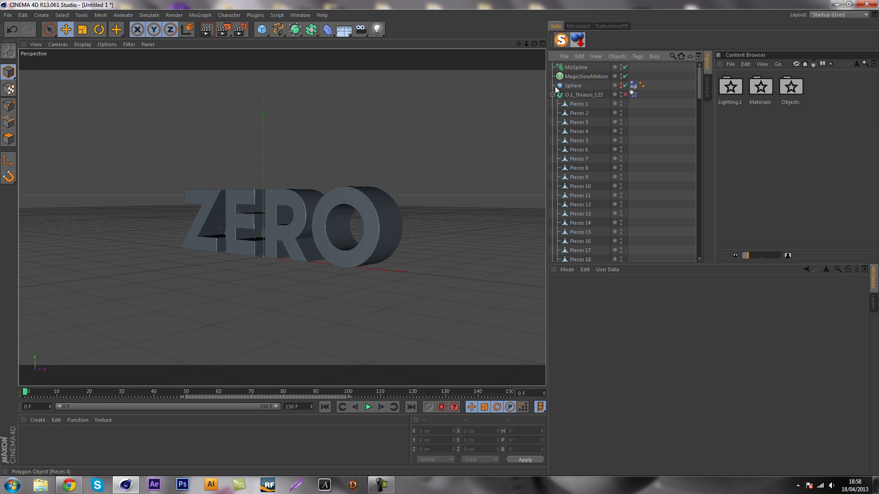
Collapse the O letter's pieces and delete the MoSpline object
left_click(552, 95)
left_click(568, 69)
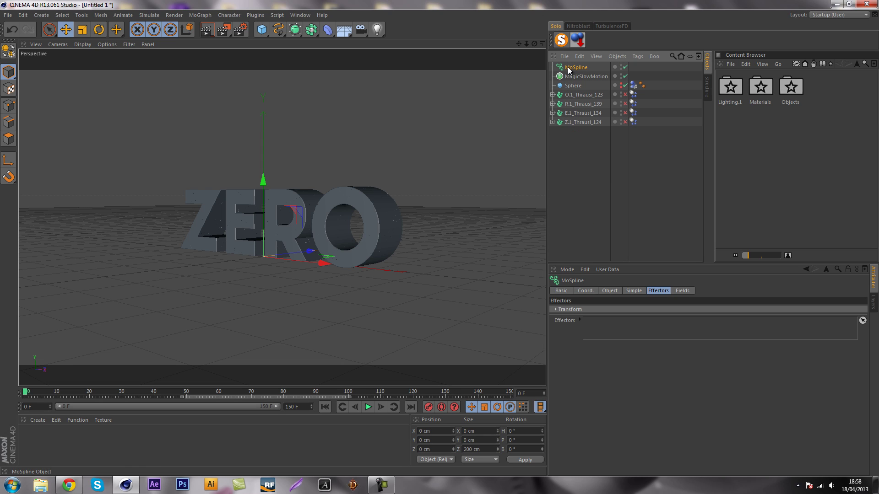
key("Delete")
Add a MoGraph Tracer object, look through the O letter's pieces and reselect the Tracer to show its properties
left_click(231, 16)
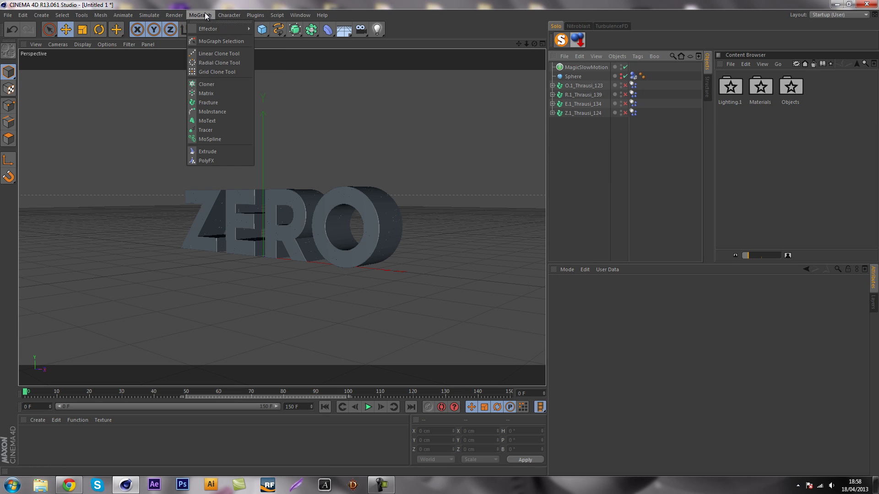
left_click(212, 130)
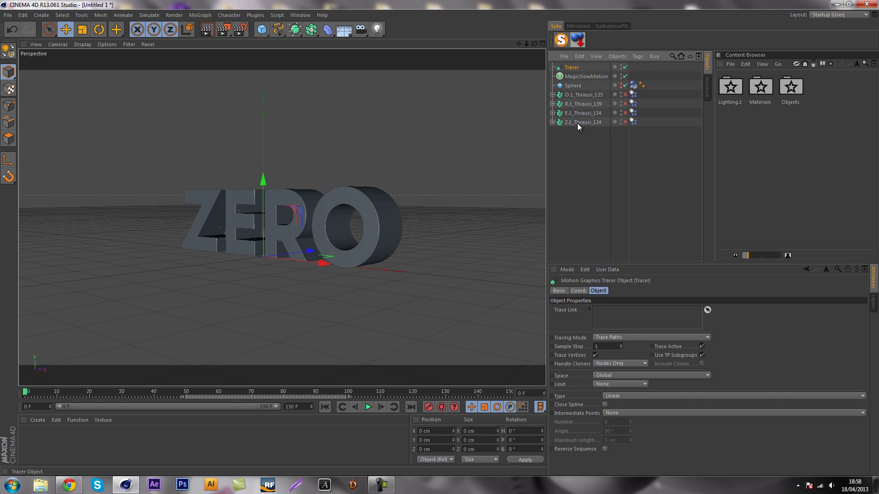
left_click(552, 94)
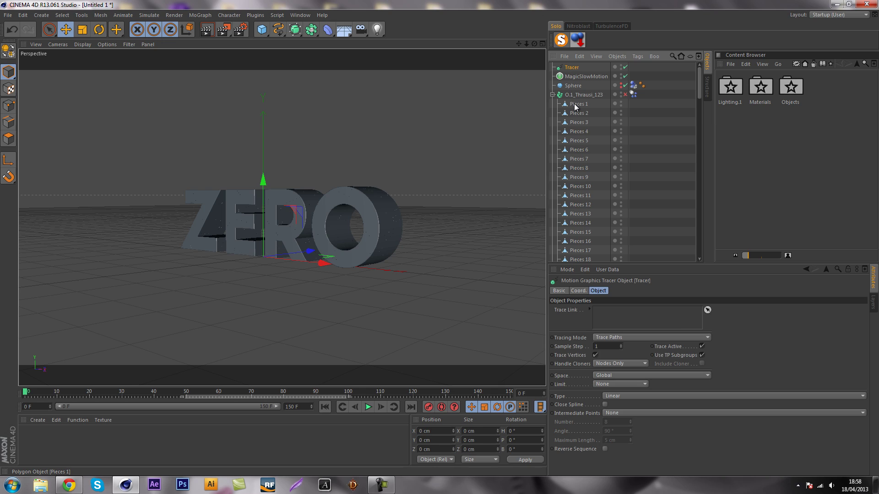
left_click(578, 104)
scroll(598, 187, "down", 10)
scroll(602, 219, "up", 15)
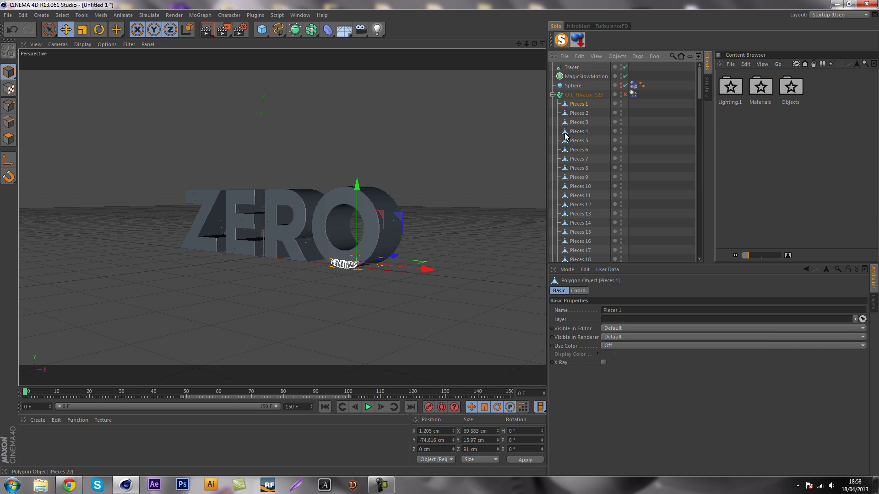
left_click(553, 95)
left_click(573, 68)
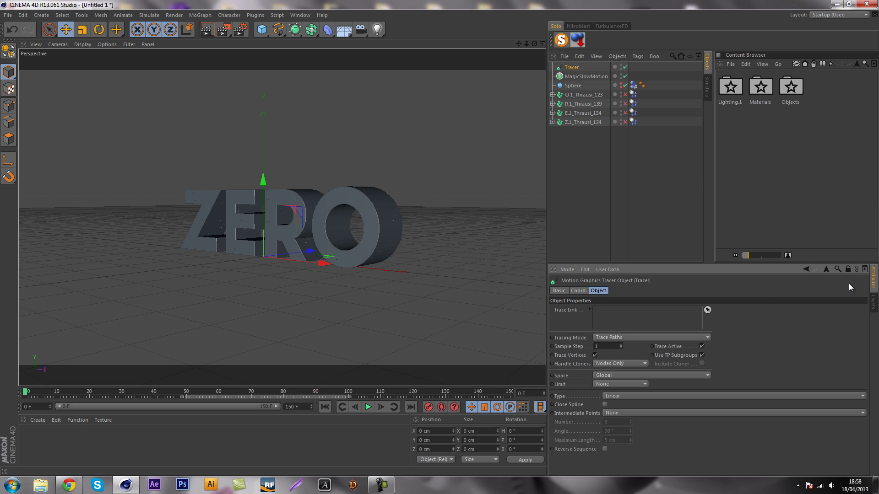
Add all pieces of the Z letter to the Tracer's Trace Link list and collapse the Z object
left_click(568, 119)
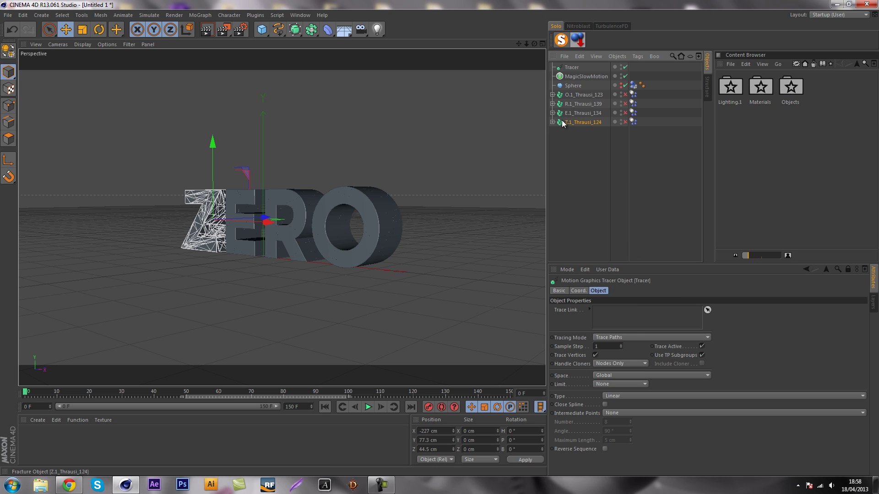
left_click(552, 122)
left_click(585, 131)
scroll(588, 180, "down", 20)
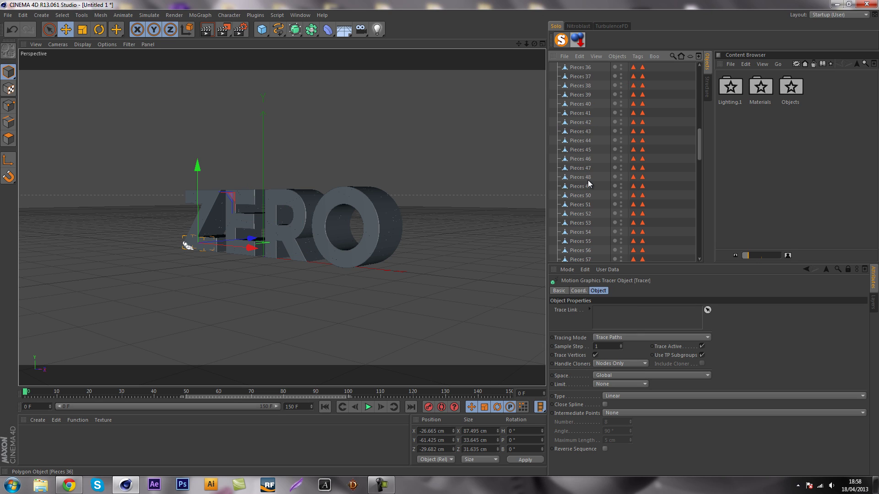
left_click(573, 259, "shift")
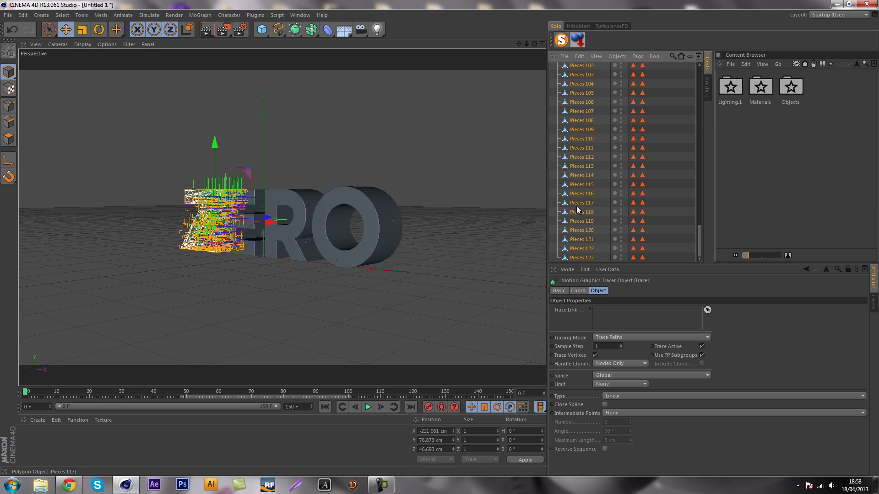
left_click_drag(576, 206, 608, 321)
scroll(586, 160, "up", 20)
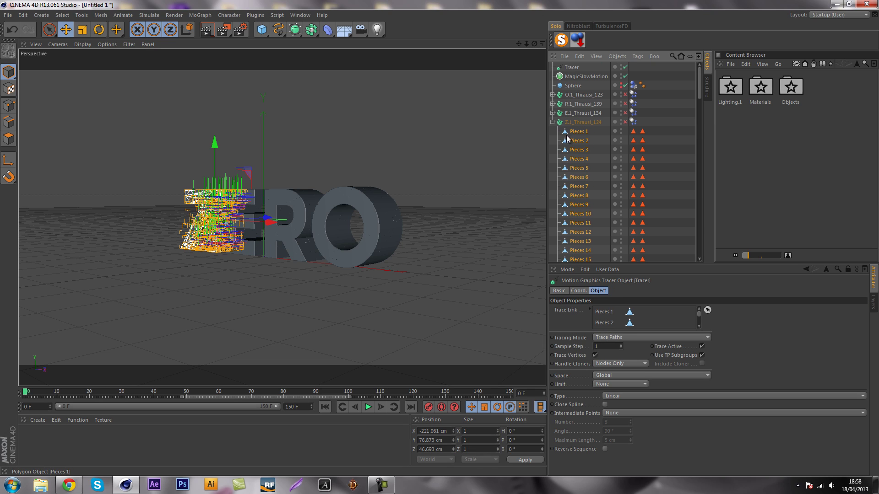
left_click(553, 123)
Add all pieces of the E letter to the Tracer's Trace Link list
left_click(553, 113)
left_click(579, 122)
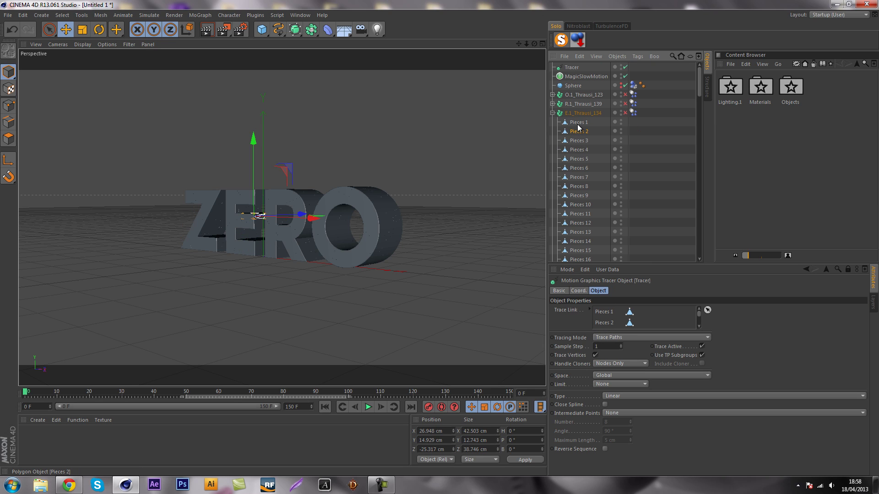
scroll(578, 245, "down", 20)
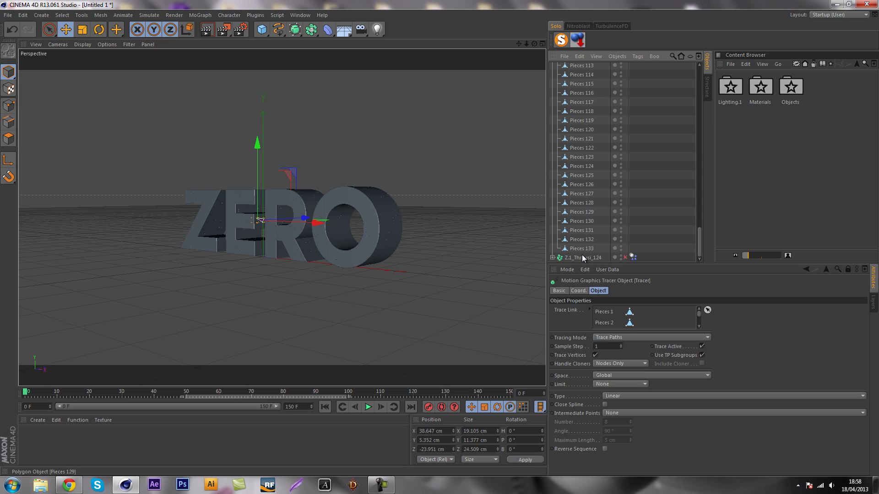
left_click(582, 250, "shift")
left_click_drag(583, 222, 609, 320)
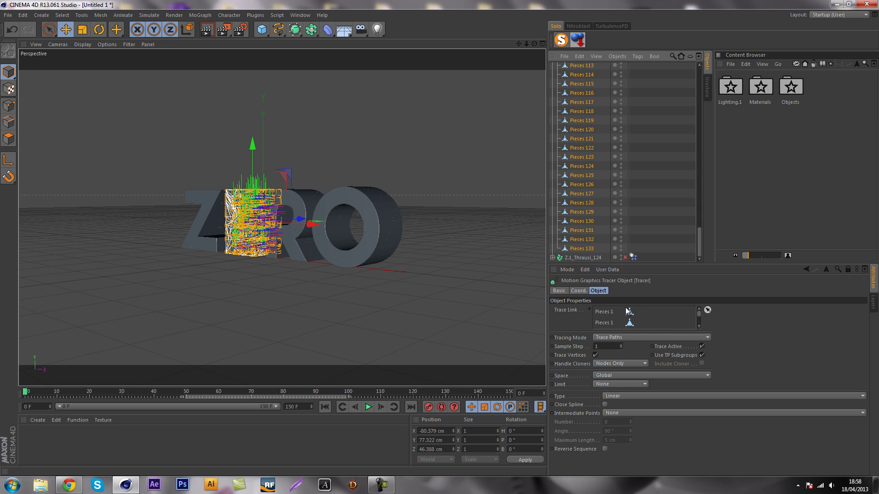
Play the shatter animation, pause it mid-explosion and inspect the trace lines behind the fragments
left_click(368, 407)
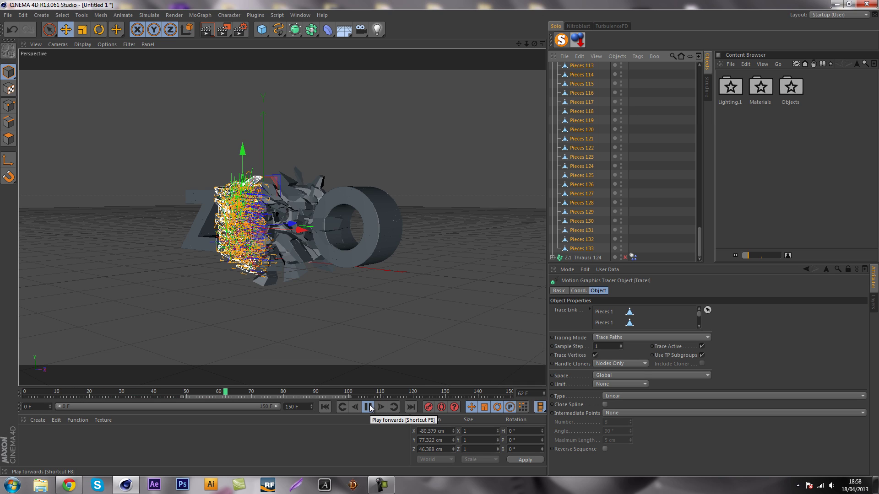
left_click(369, 408)
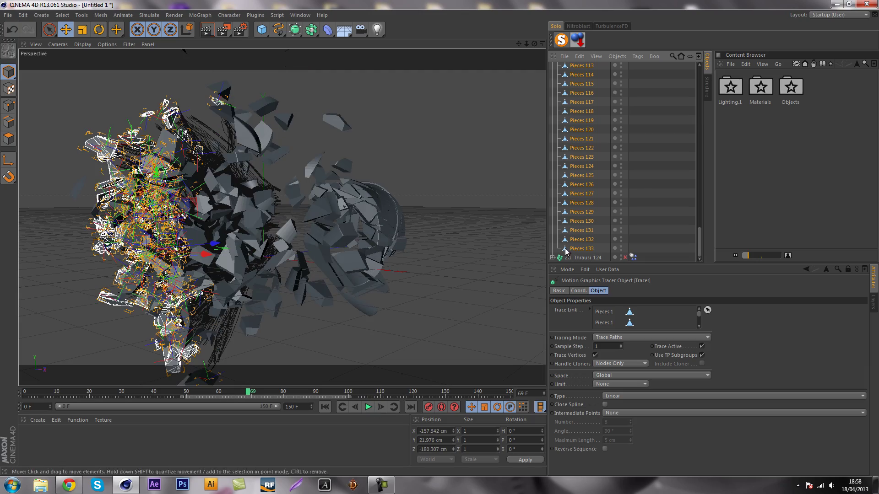
left_click(678, 193)
left_click_drag(259, 211, 296, 165, "alt")
left_click_drag(146, 165, 209, 226, "alt")
right_click_drag(530, 142, 534, 25, "alt")
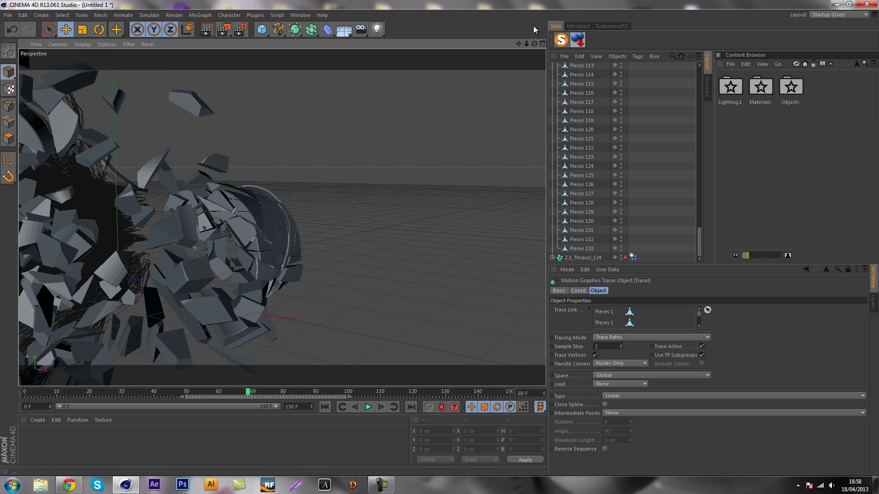
left_click_drag(526, 45, 441, 237)
Add all pieces of the R letter to the Tracer's Trace Link list and rewind the animation to frame 0
scroll(608, 113, "up", 20)
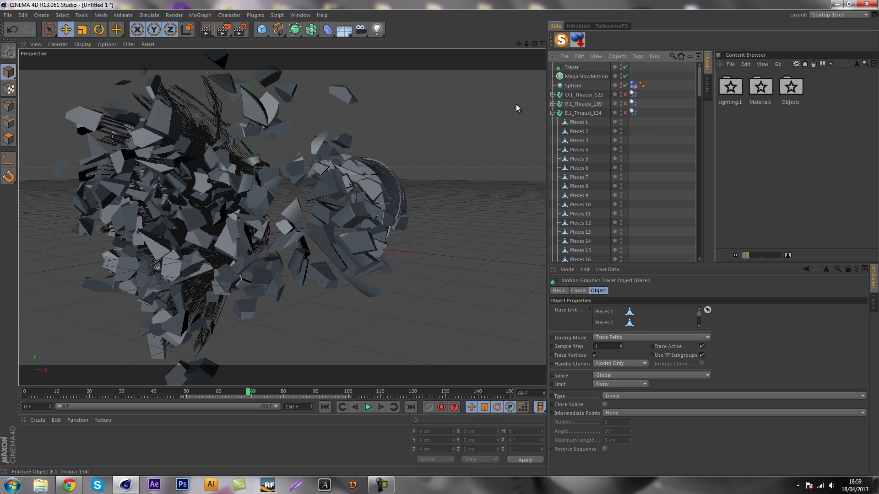
left_click(553, 113)
left_click(552, 104)
left_click(578, 113)
scroll(579, 201, "down", 20)
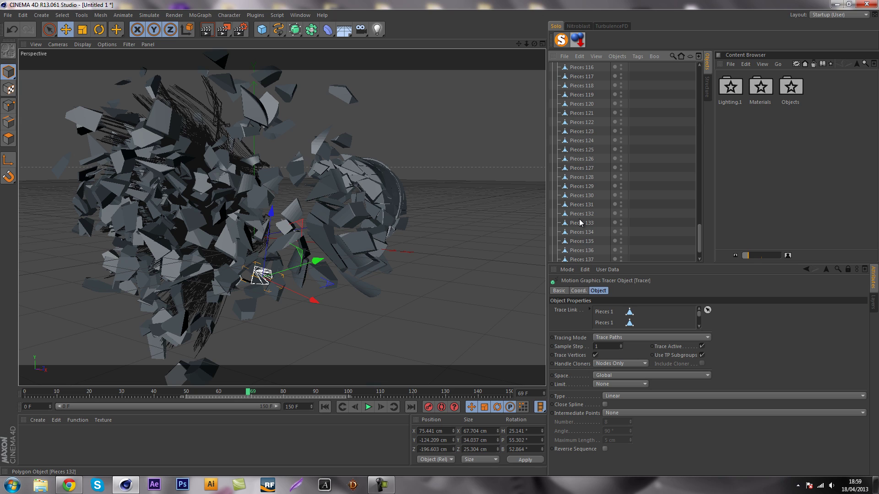
left_click(587, 239, "shift")
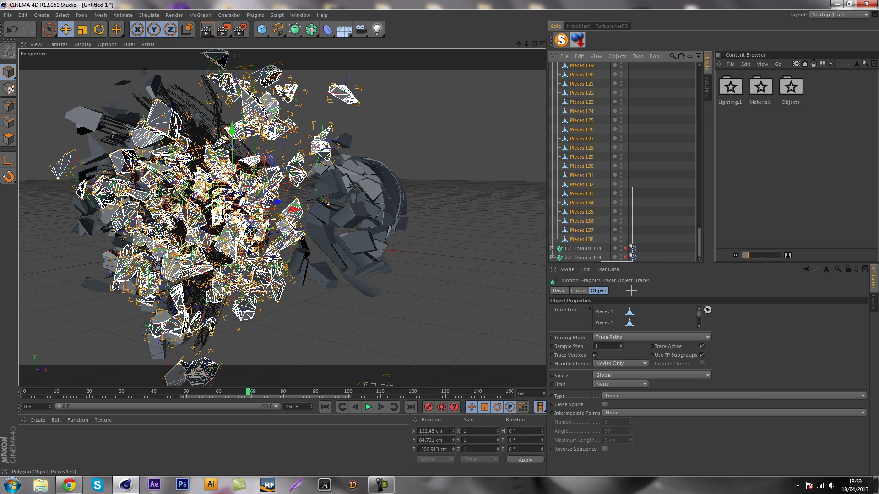
left_click(599, 249)
left_click(593, 239)
scroll(576, 173, "up", 20)
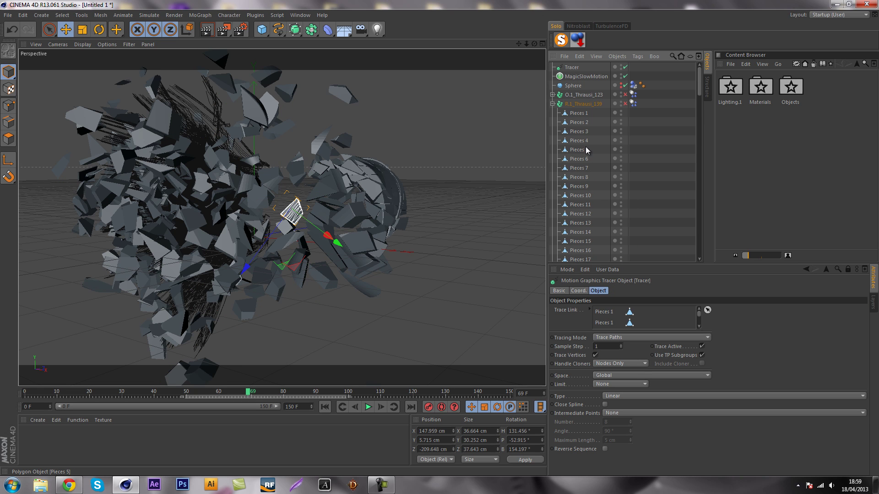
left_click(580, 114, "shift")
left_click_drag(580, 114, 653, 324)
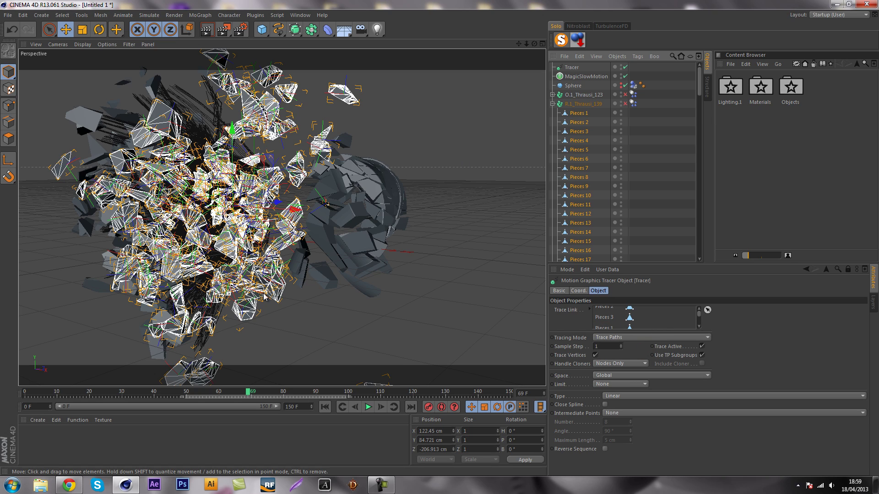
left_click(326, 409)
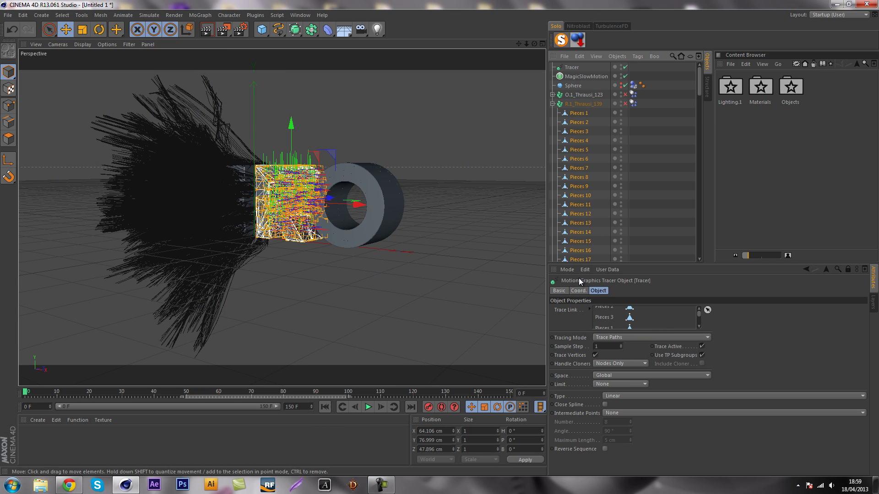
left_click(673, 188)
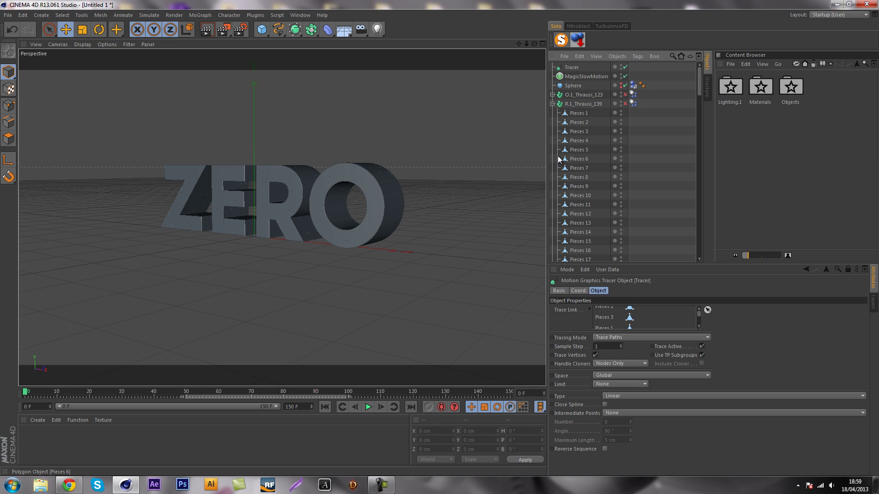
left_click(553, 103)
Add all pieces of the O letter to the Tracer's Trace Link list and collapse the O object
left_click(552, 94)
left_click(570, 105)
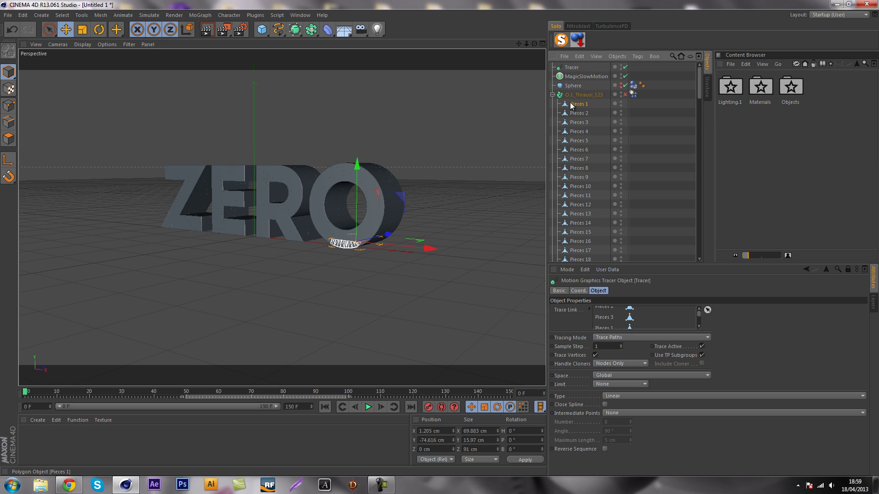
scroll(575, 138, "down", 20)
left_click(585, 231, "shift")
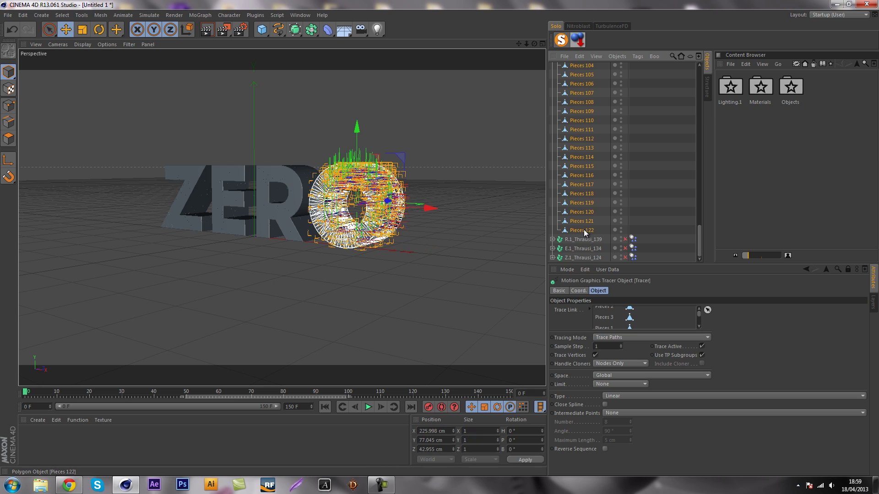
left_click_drag(643, 270, 658, 314)
scroll(598, 193, "up", 10)
scroll(598, 191, "up", 20)
left_click(553, 95)
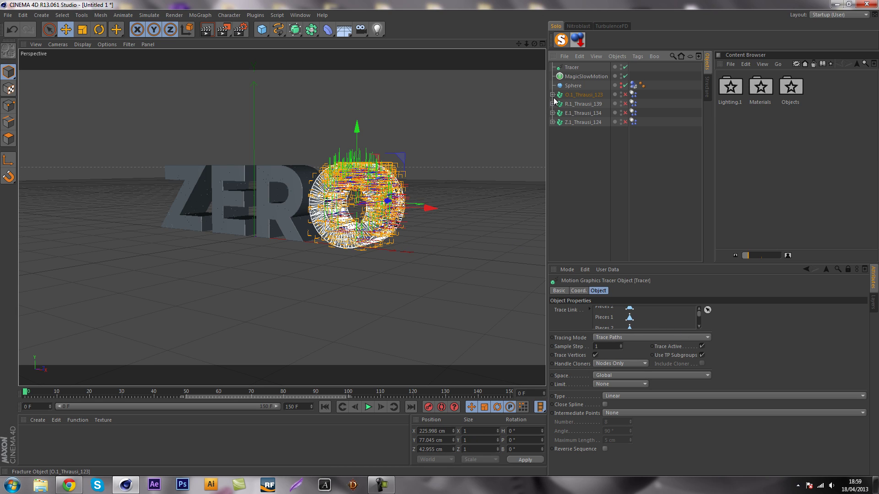
left_click(552, 99)
Play the animation to check the trace lines on all four letters, then stop and return to frame 0
left_click(368, 406)
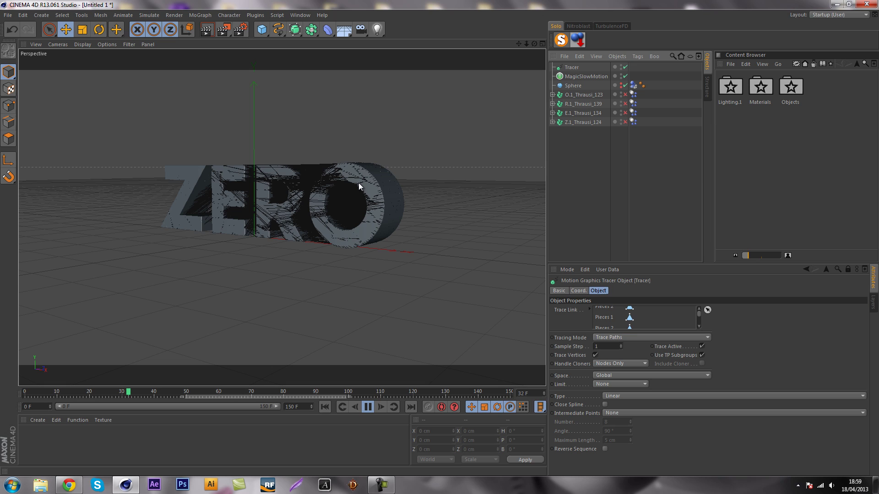
left_click_drag(477, 204, 451, 215, "alt")
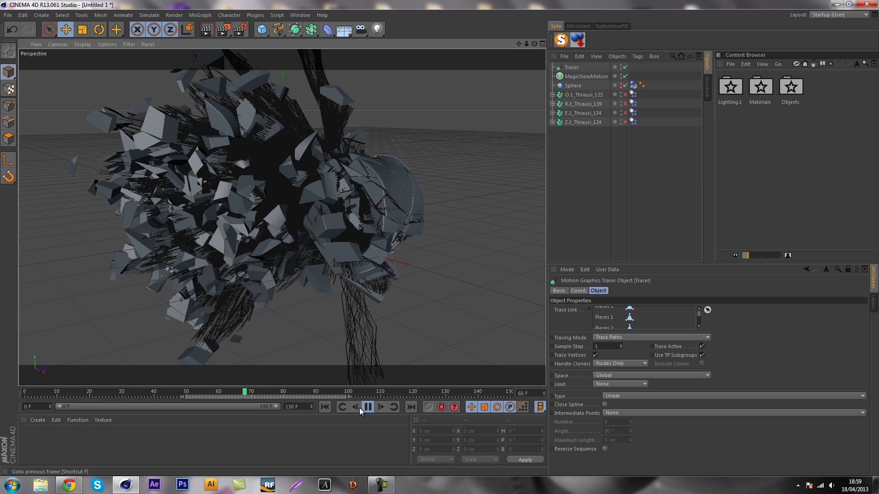
left_click(371, 408)
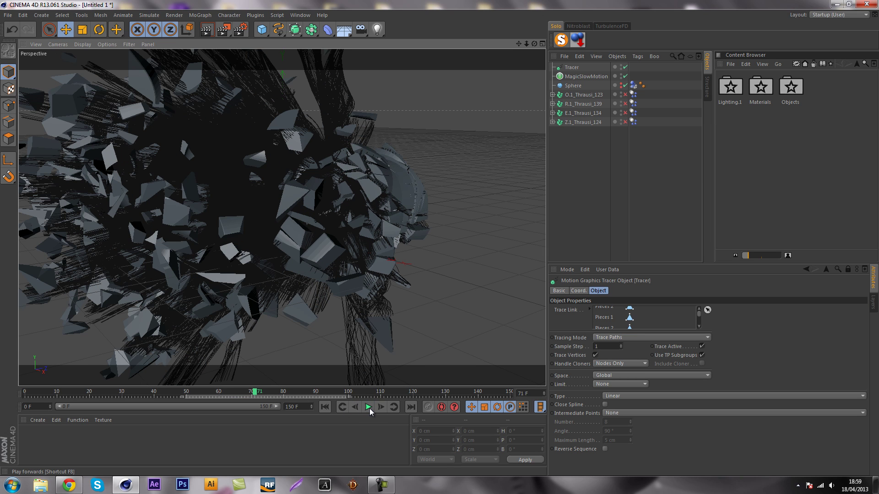
left_click(324, 409)
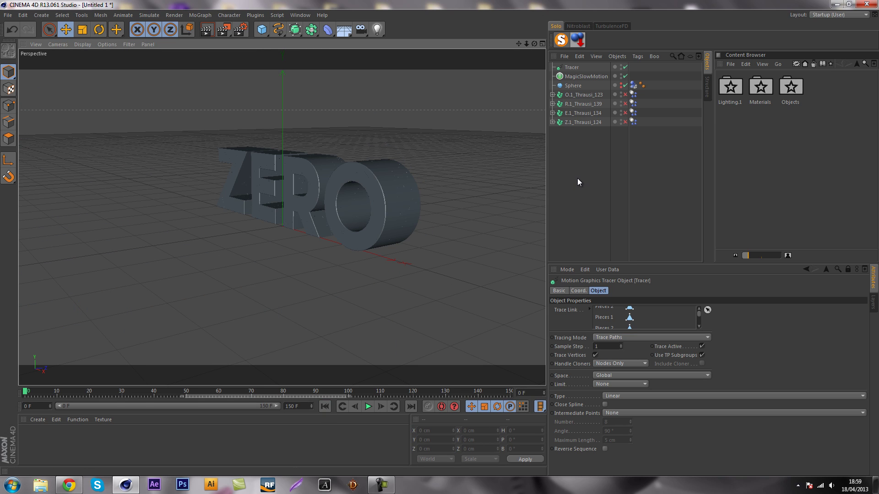
Render a preview of the text in the viewport at frame 0 and again at frame 17
left_click(208, 30)
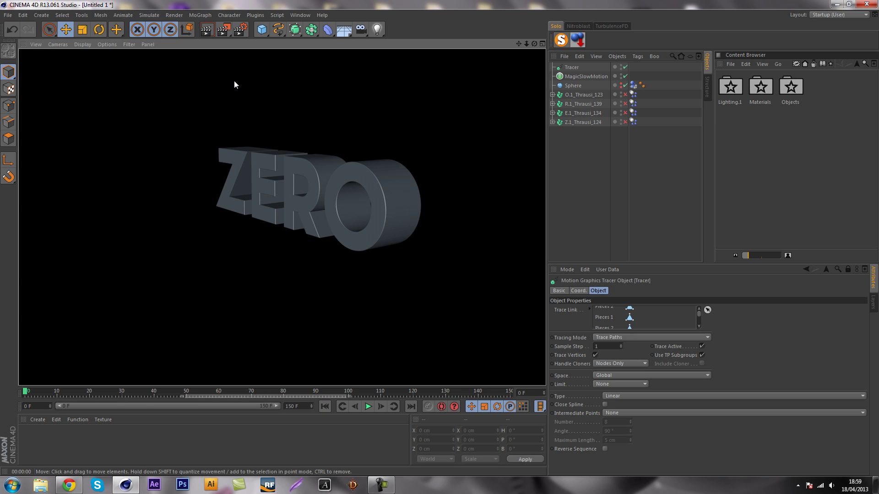
left_click_drag(234, 81, 238, 119, "alt")
left_click(79, 393)
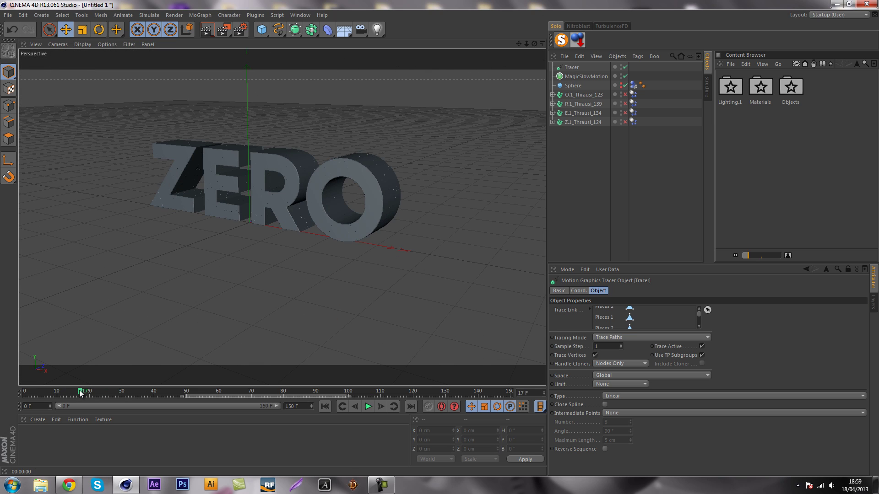
left_click(207, 31)
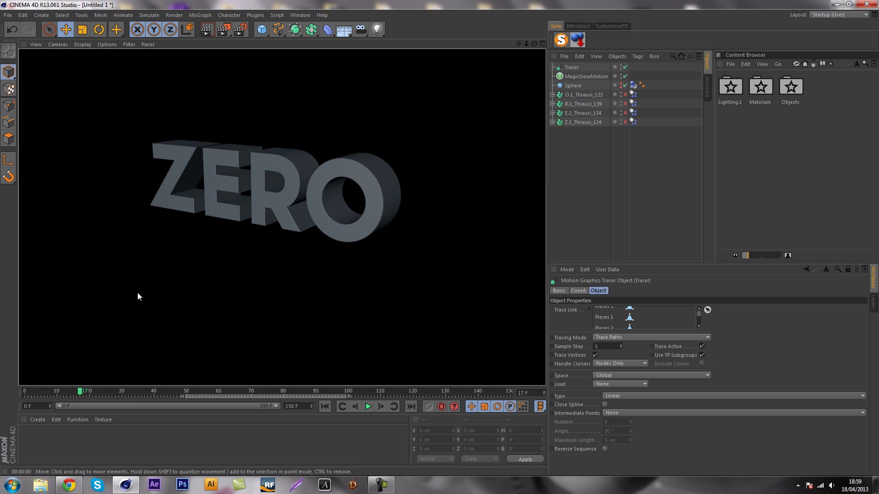
Move the playhead to frames 62, 83 and 115 to check the animation
left_click(226, 391)
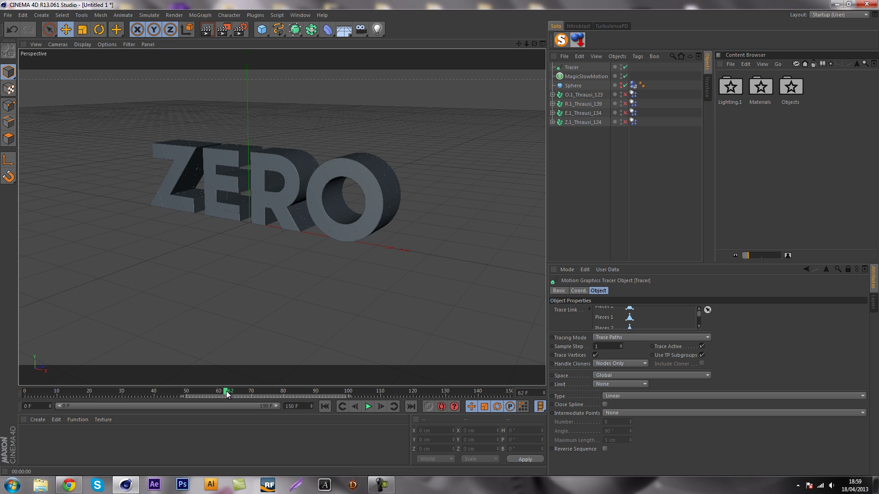
left_click(292, 391)
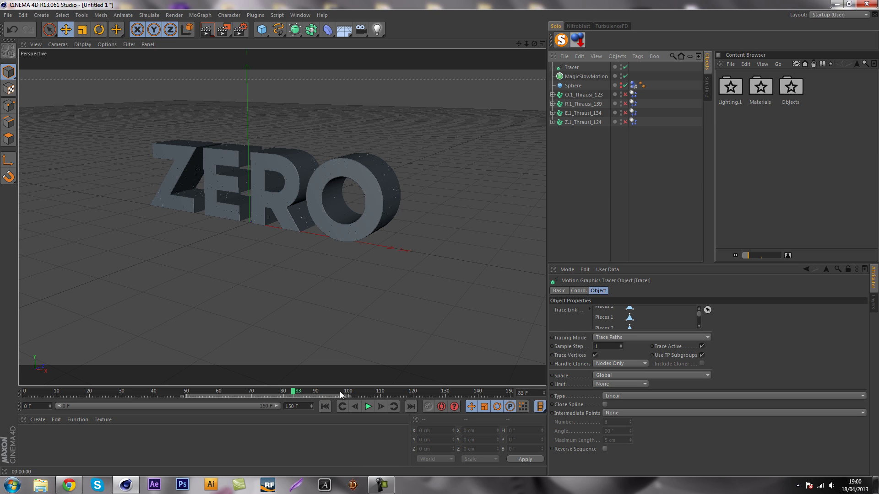
left_click(355, 393)
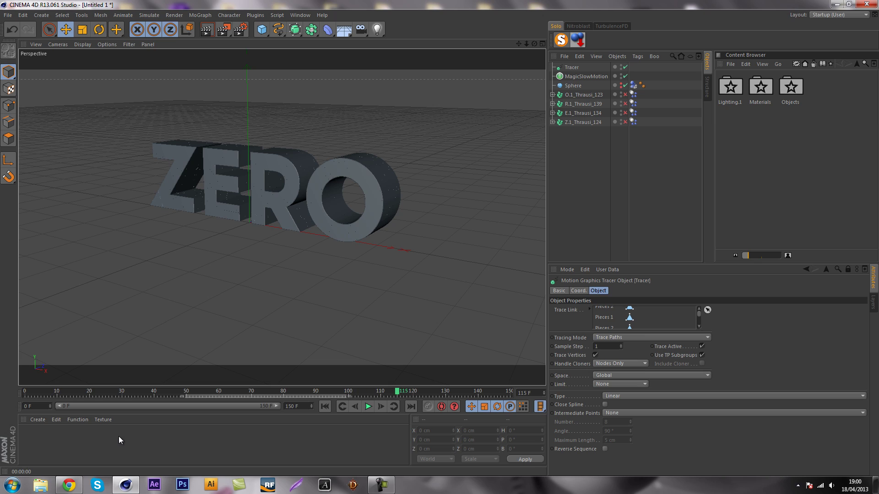
Play the animation to check the shattering and trace lines, stopping at frame 69
left_click(368, 406)
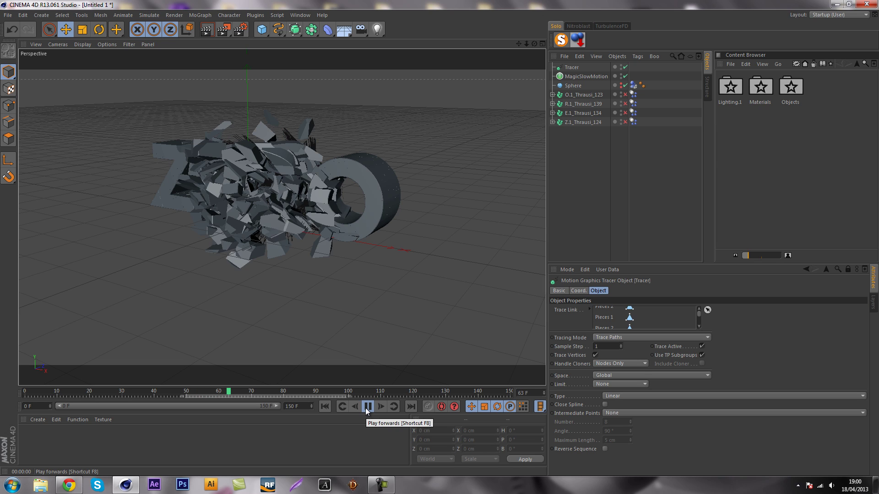
left_click(368, 406)
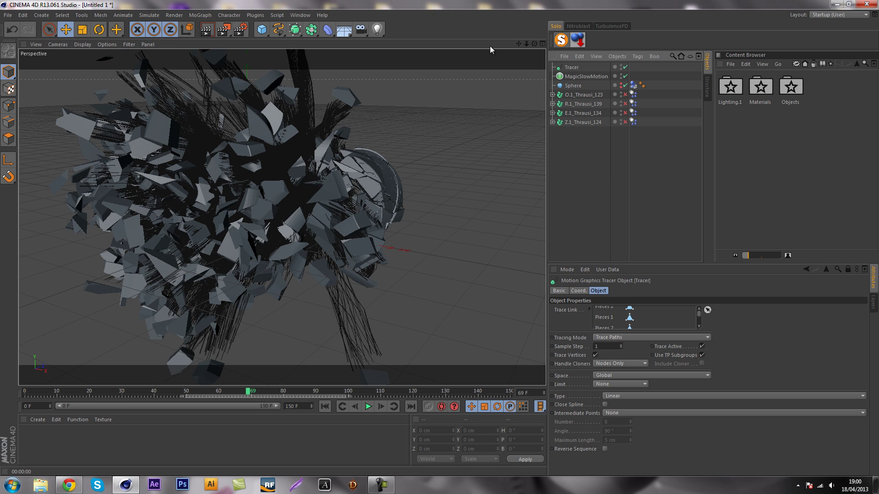
mouse_move(527, 45)
left_mouse_down()
mouse_move(441, 240)
mouse_move(512, 55)
left_mouse_up()
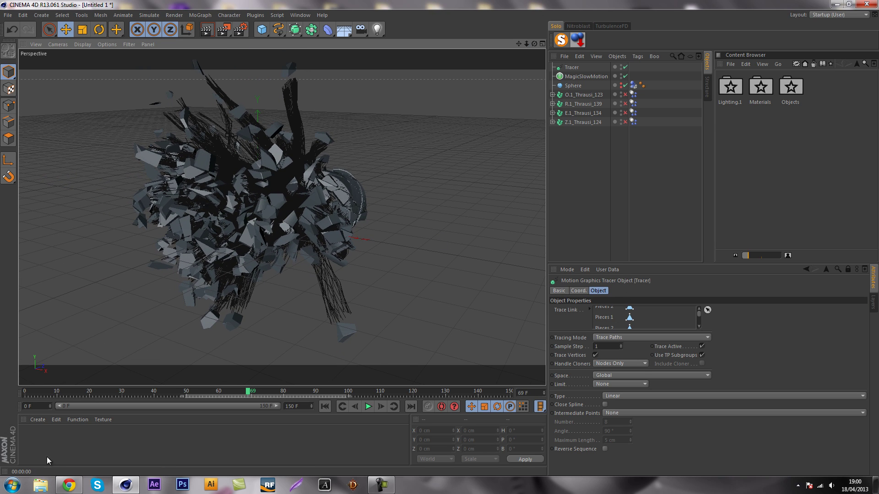
left_click(39, 420)
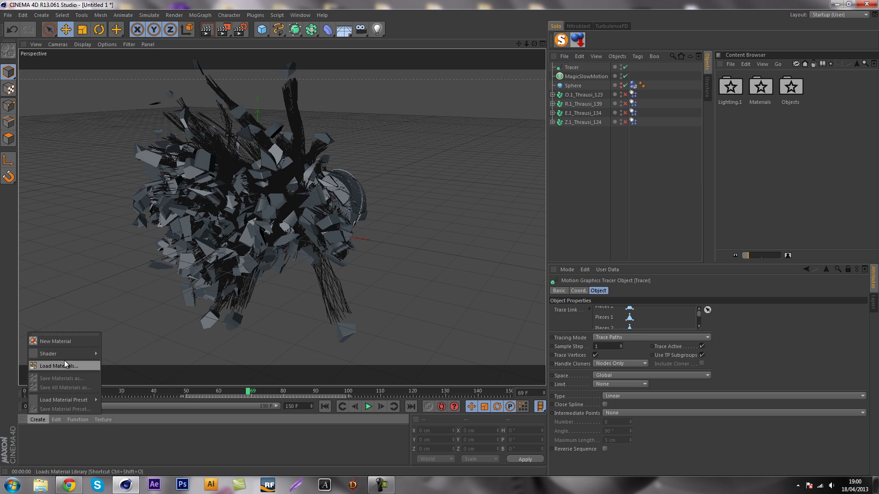
left_click(56, 468)
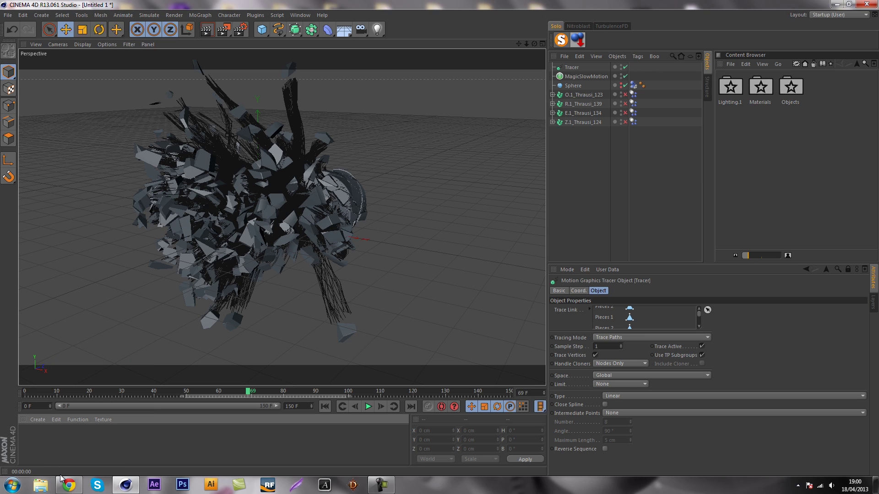
double_click(53, 441)
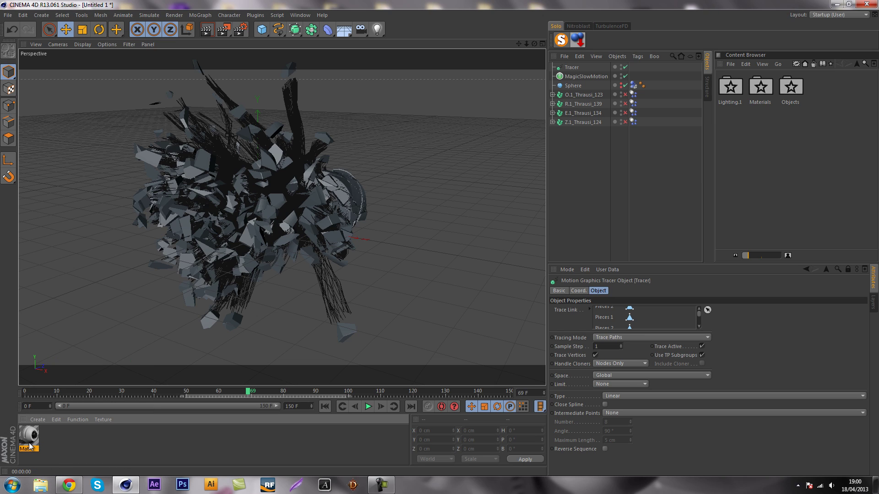
key("Delete")
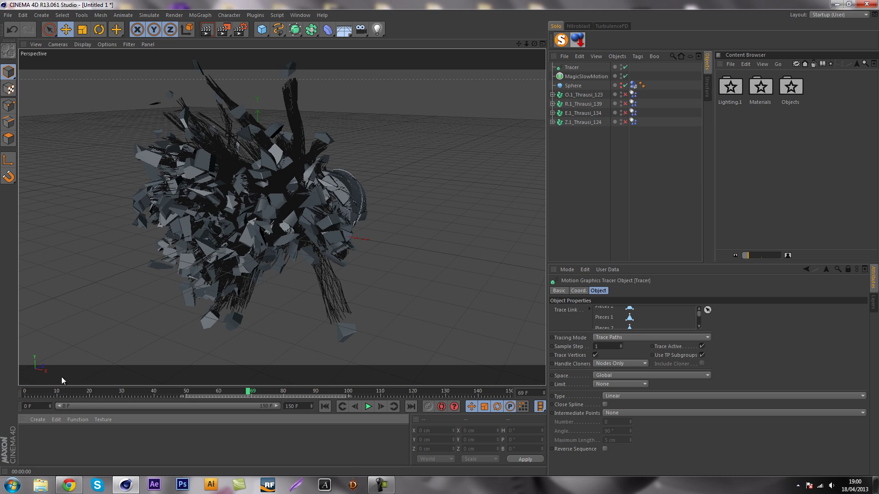
Create a Hair Material, apply it to the Tracer and select its material tag
left_click(38, 422)
mouse_move(60, 358)
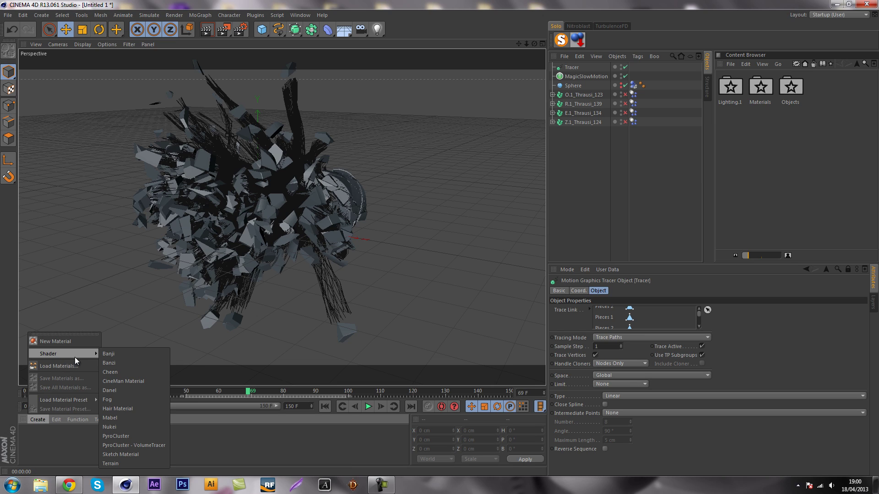
left_click(141, 408)
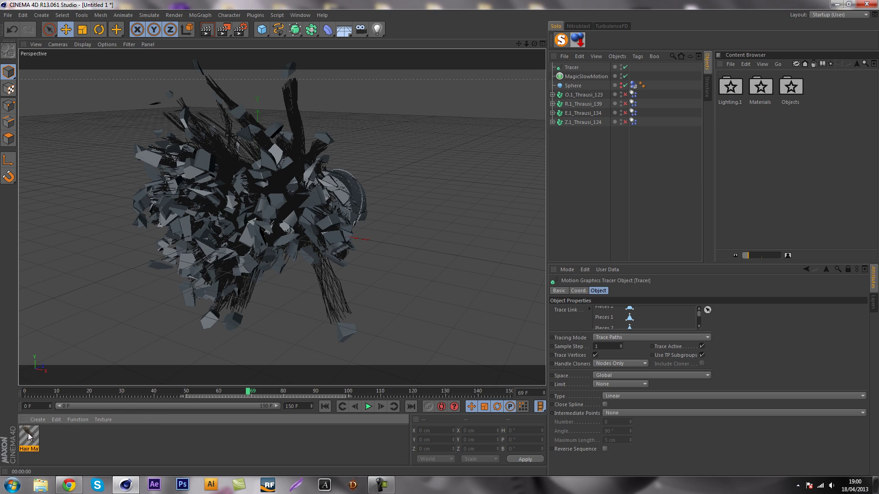
left_click_drag(29, 436, 577, 68)
left_click(847, 271)
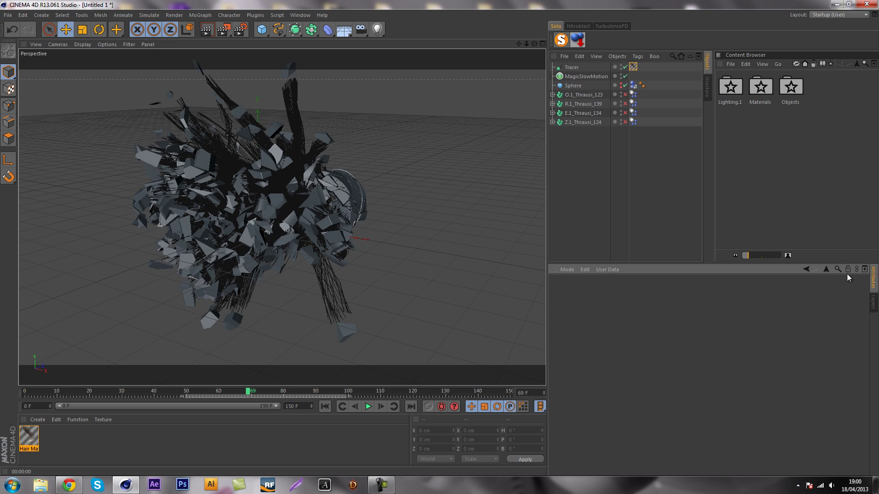
left_click(633, 66)
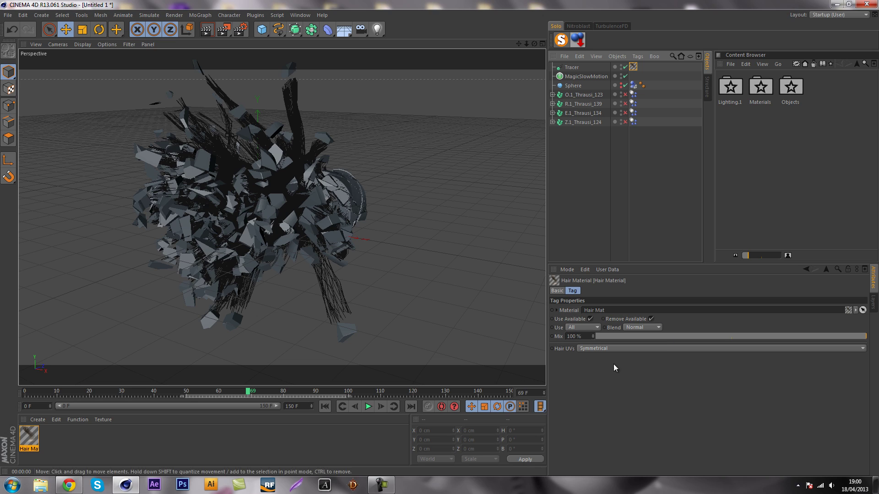
Set the hair material's thickness to 0.2 cm at both the root and the tip
double_click(29, 439)
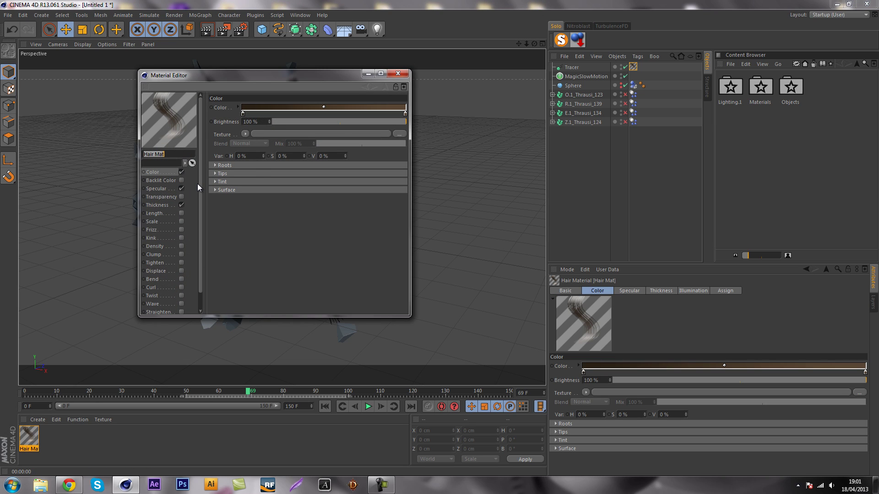
left_click_drag(191, 76, 300, 62)
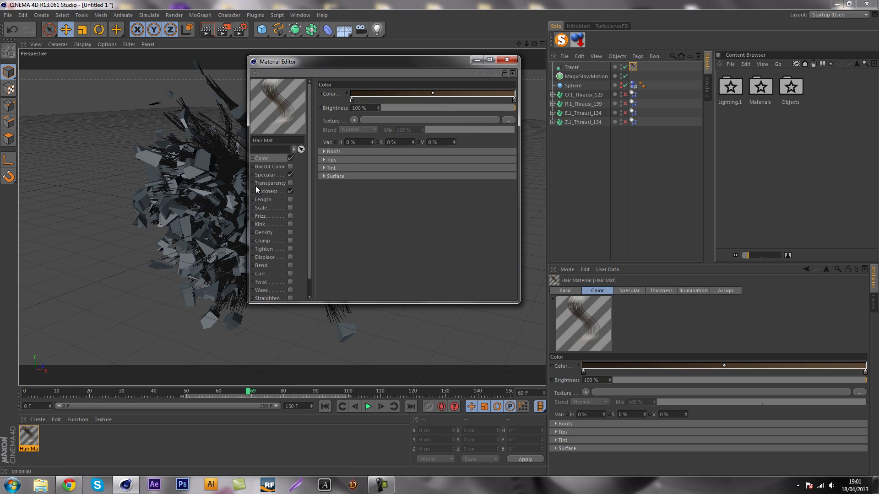
left_click(267, 192)
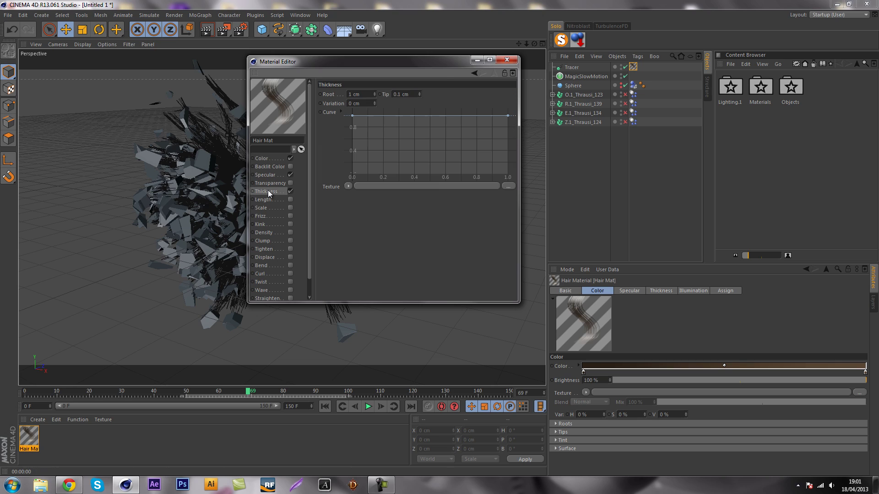
double_click(362, 94)
type("0.2")
key("Return")
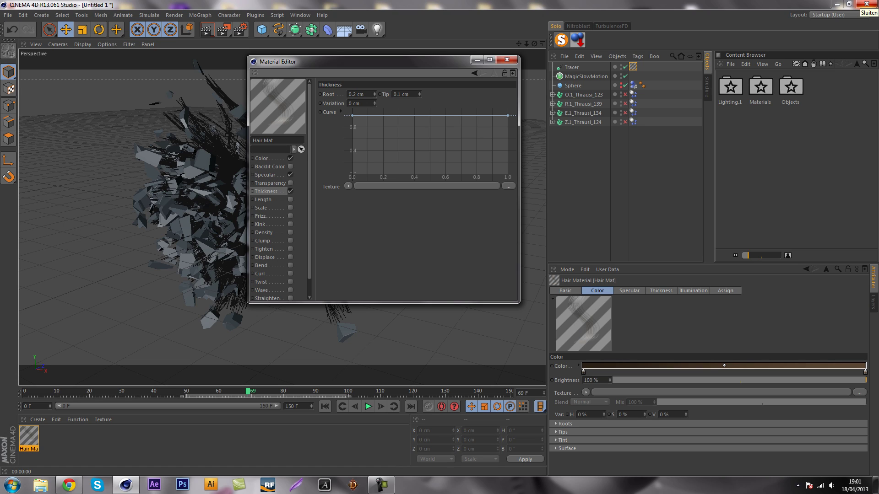
double_click(405, 93)
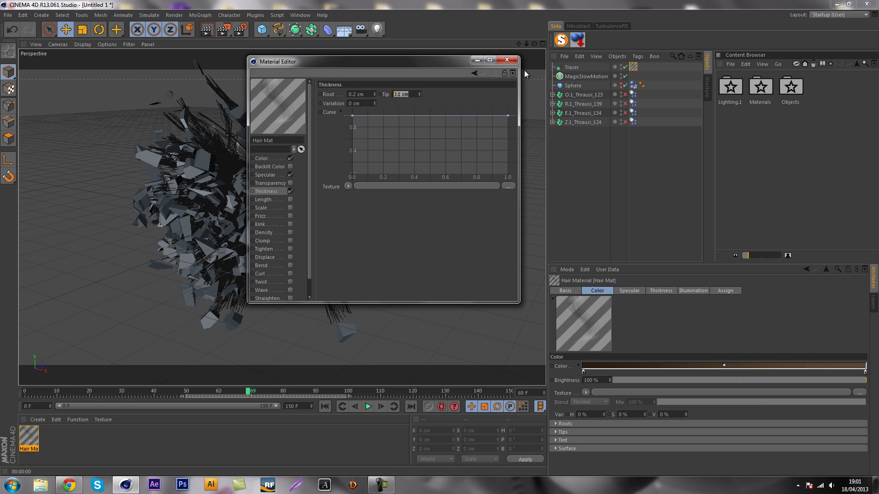
type("0")
Lower the end point of the hair material's thickness curve slightly below its start point and close the material editor
mouse_move(358, 119)
left_mouse_down()
mouse_move(357, 170)
mouse_move(359, 116)
left_mouse_up()
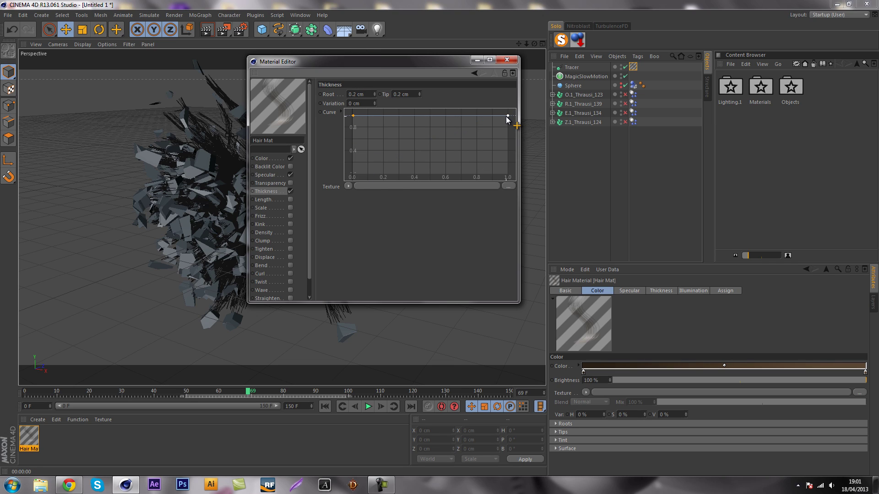
left_click_drag(507, 116, 494, 174)
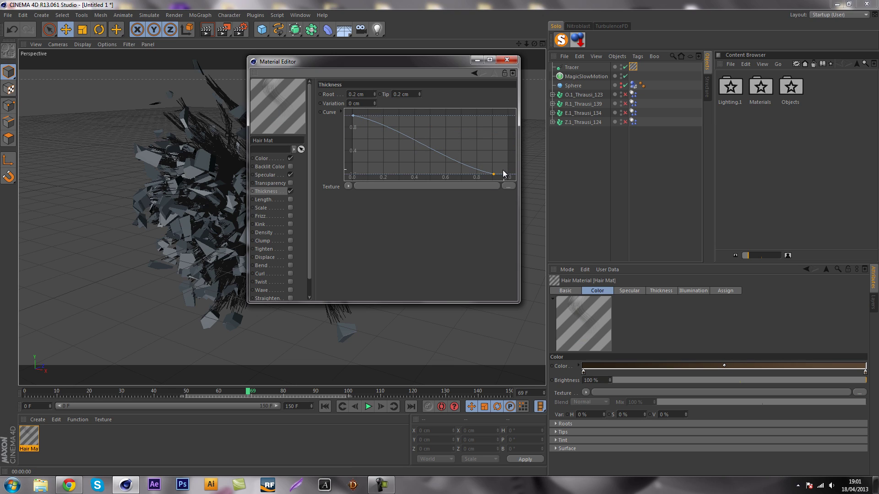
left_click_drag(495, 174, 531, 120)
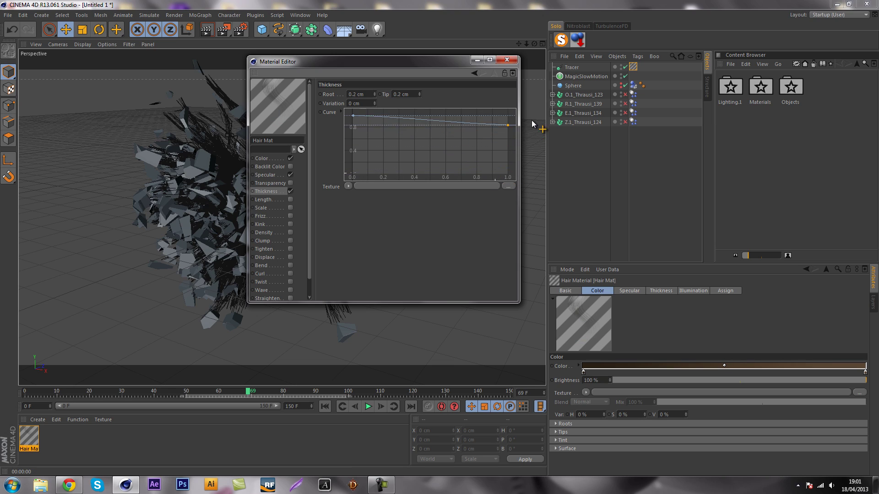
left_click(500, 61)
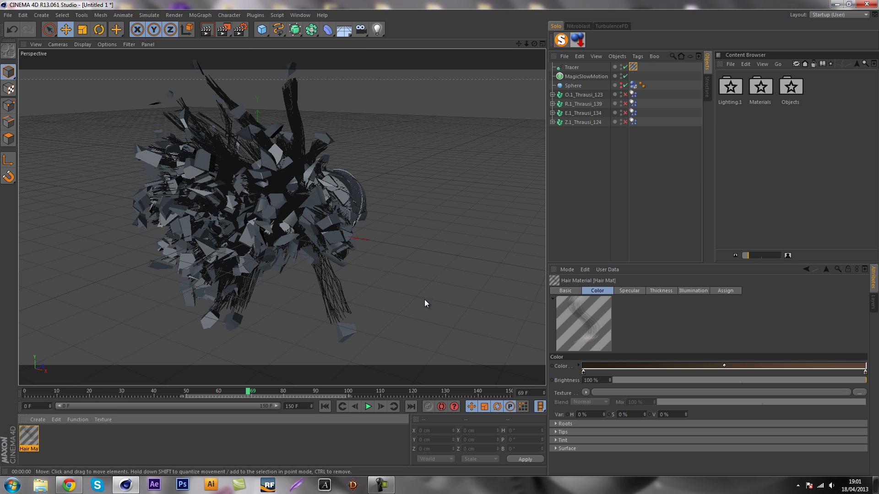
Render a preview of the hair-textured trace lines in the viewport at frame 69
key("space")
left_click_drag(368, 252, 332, 243, "alt")
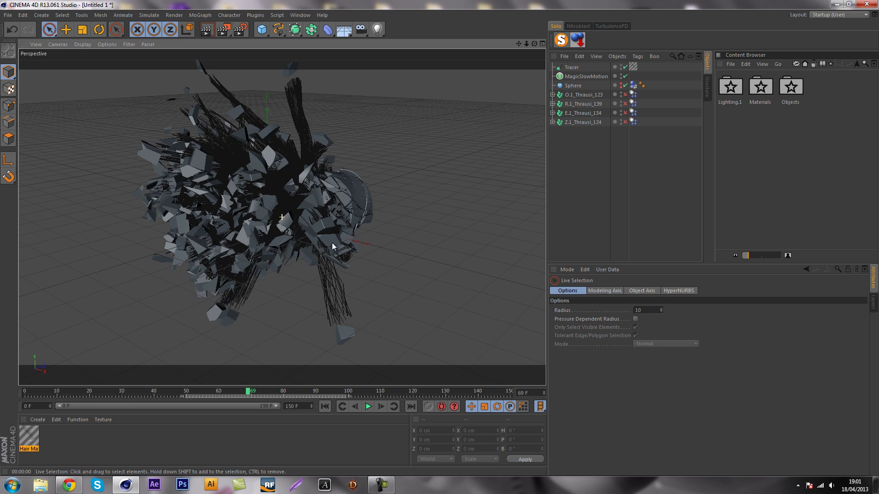
left_click(212, 33)
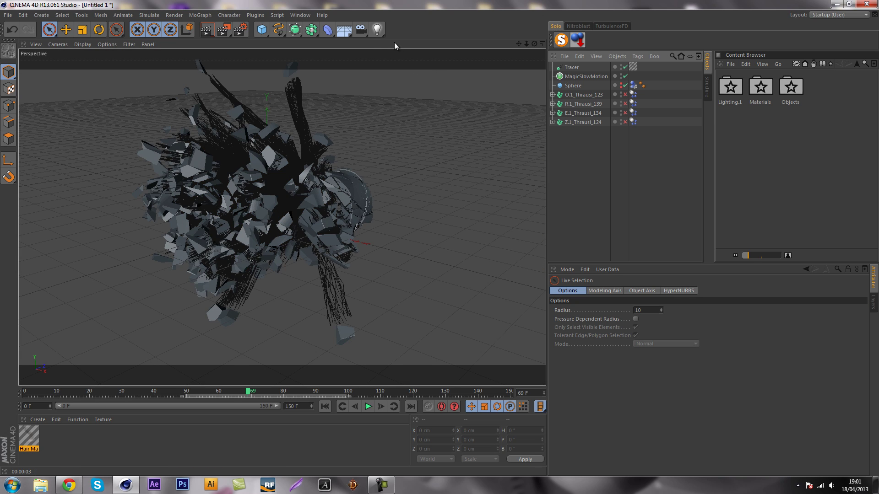
Add an omni light, raise it to about 650 cm on Y above the text and set its intensity to 54 %
left_click(377, 30)
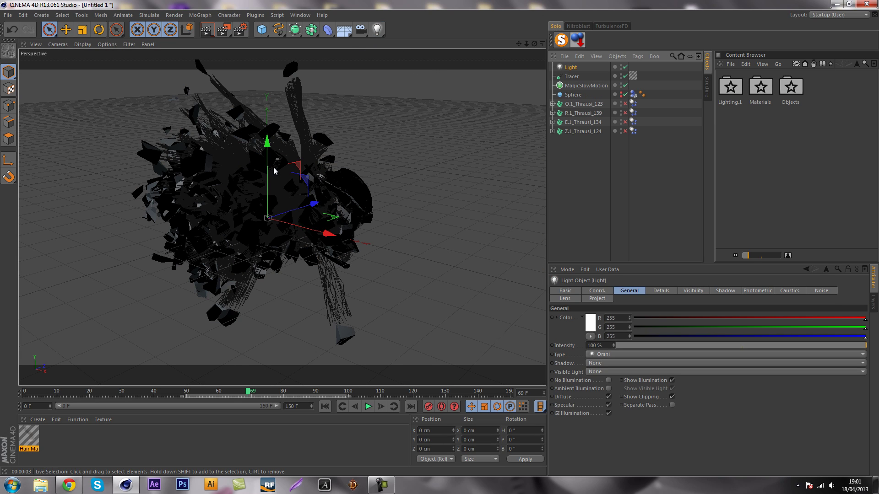
left_click_drag(268, 147, 274, 14)
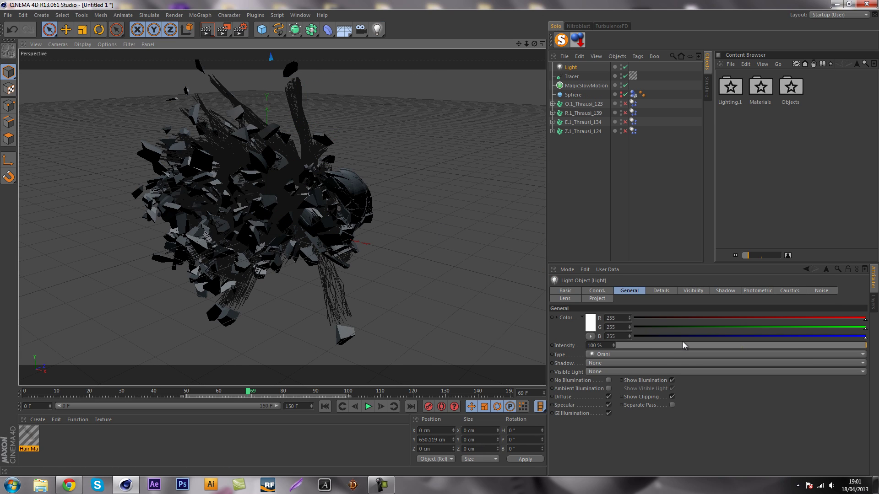
left_click_drag(736, 345, 751, 345)
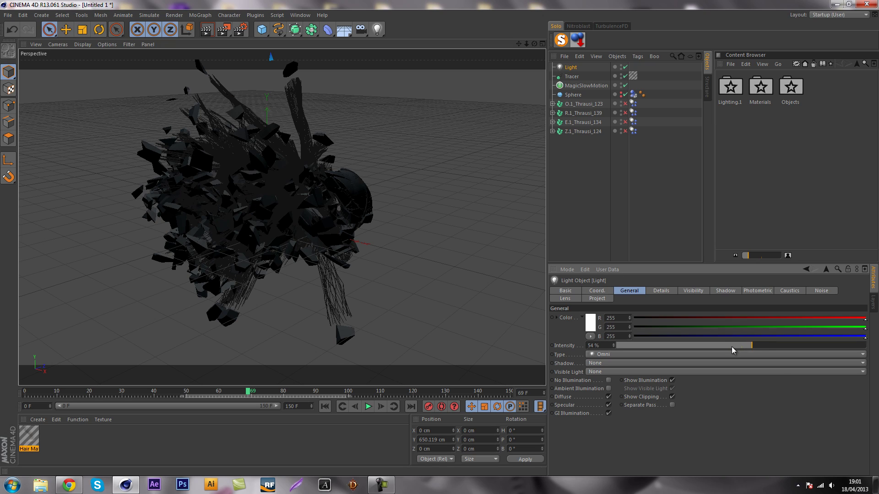
Tint the light to RGB 252, 244, 244, set its shadow to Shadow Maps (Soft) and render a preview in the viewport
left_click(589, 323)
left_click_drag(559, 298, 543, 294)
left_click(566, 367)
left_click(594, 365)
left_click(610, 382)
left_click(610, 206)
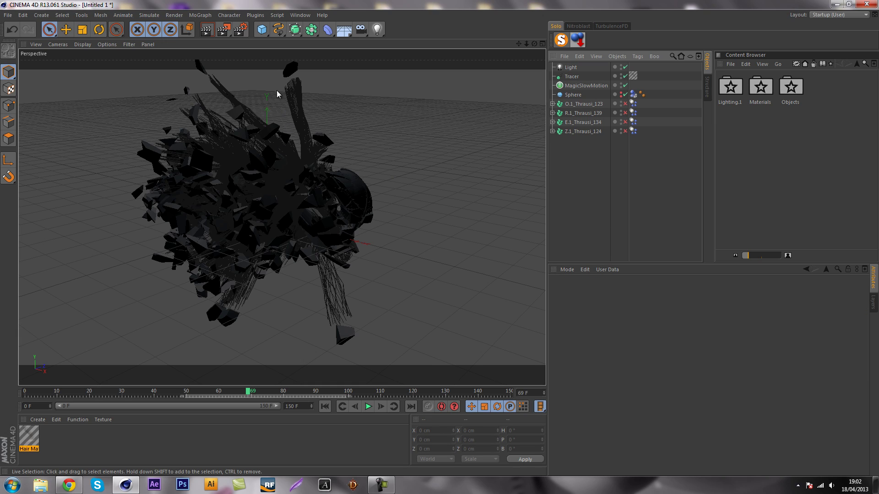
left_click(208, 33)
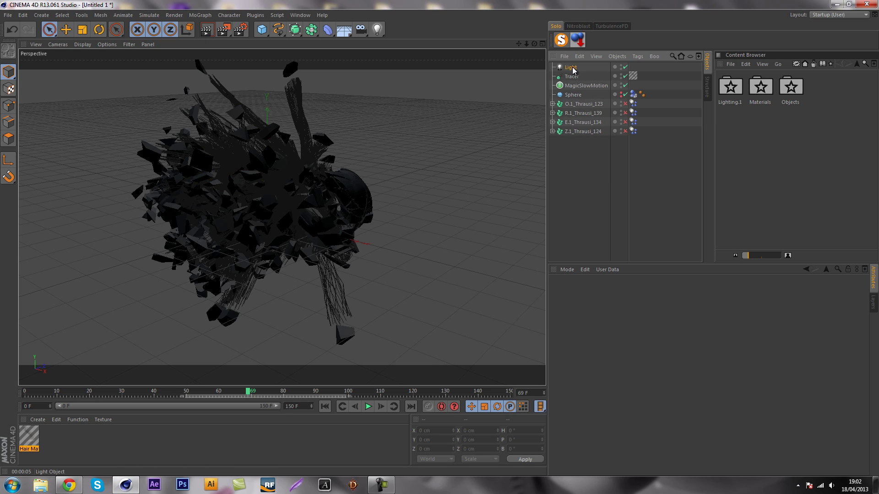
Duplicate the light and move the copy straight down to below the shattered text
left_click(570, 67)
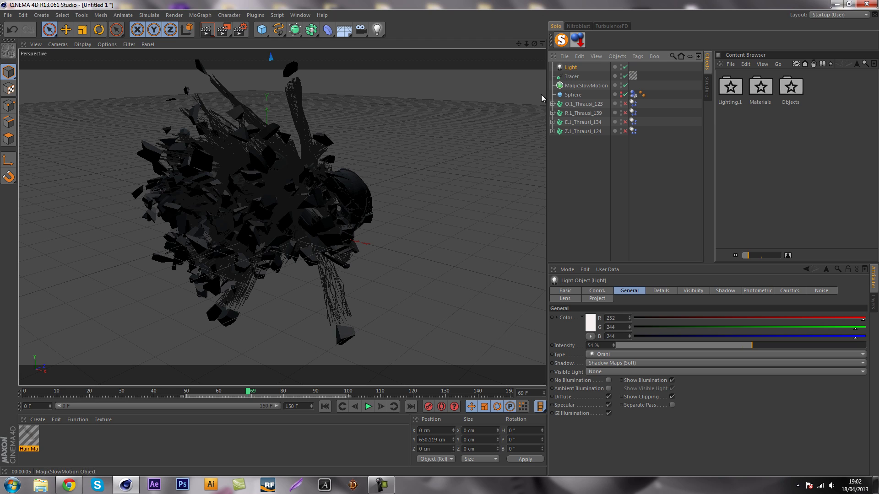
key("ctrl+c")
key("ctrl+v")
left_click_drag(519, 44, 441, 239)
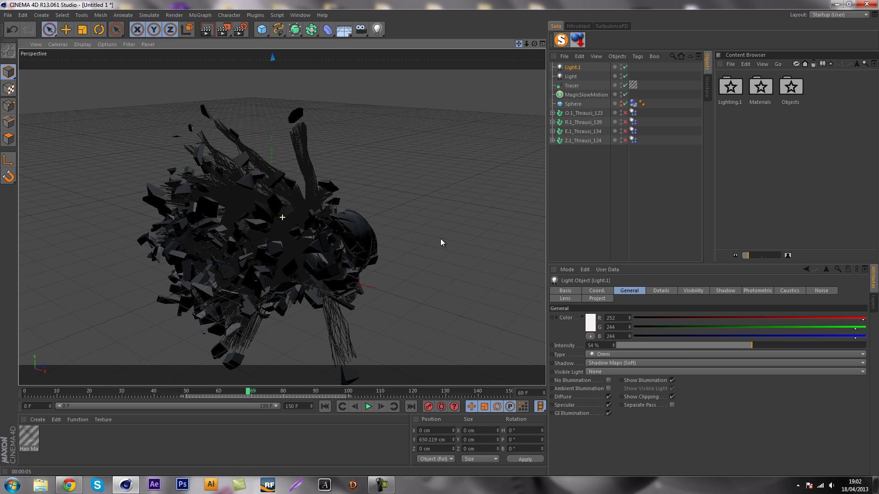
left_click_drag(526, 45, 333, 63)
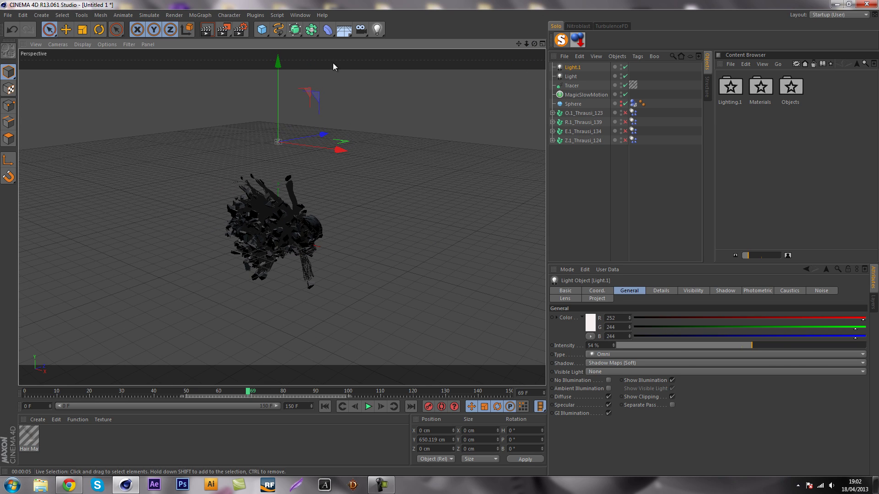
left_click(275, 83)
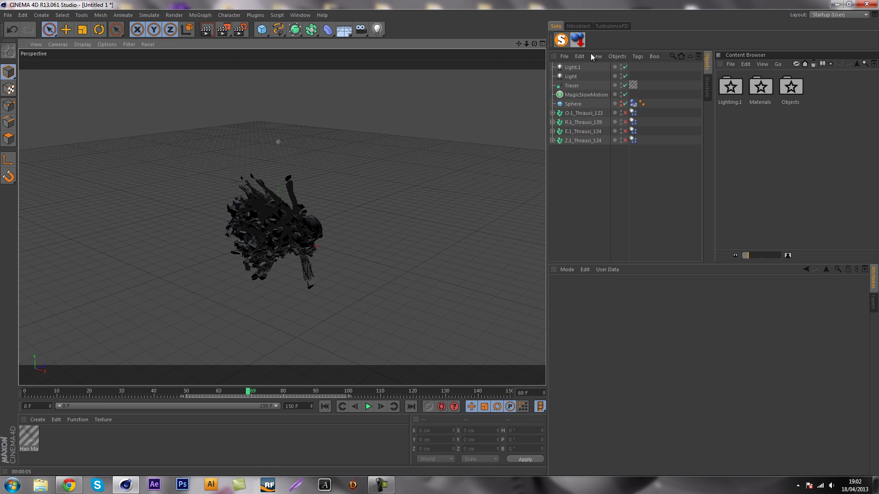
left_click(575, 70)
left_click_drag(278, 79, 290, 334)
left_click(621, 233)
Add the Ambient Occlusion and Global Illumination effects to the render settings
left_click(241, 30)
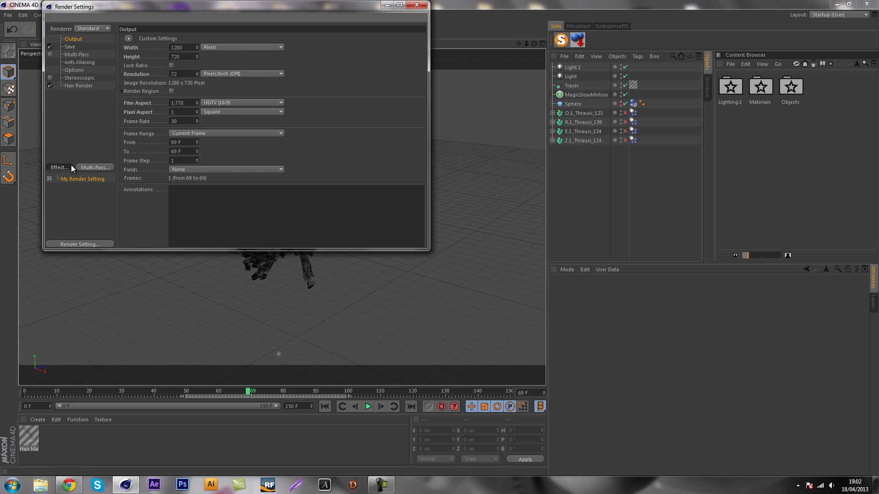
left_click(71, 167)
left_click(100, 221)
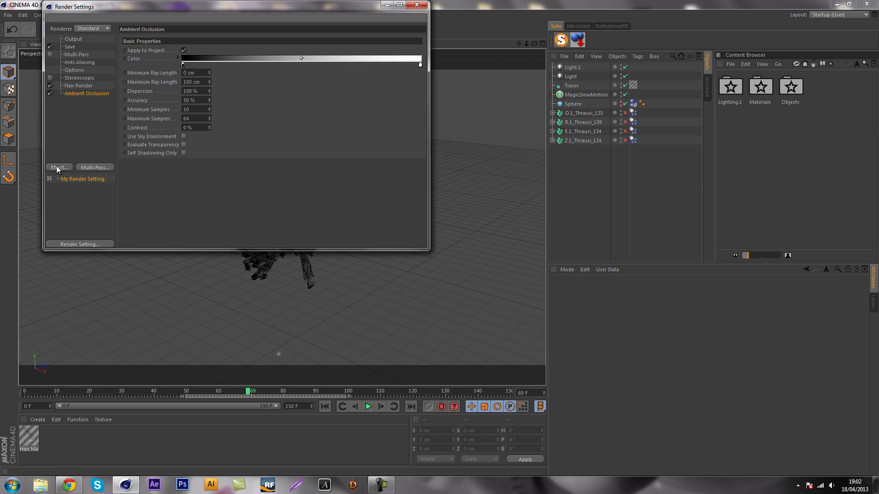
left_click(56, 167)
left_click(120, 276)
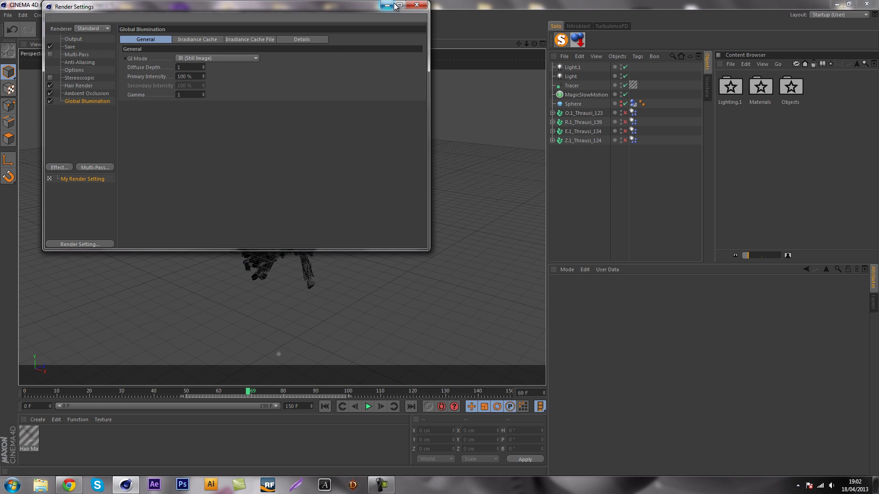
left_click(416, 5)
left_click_drag(526, 45, 451, 248)
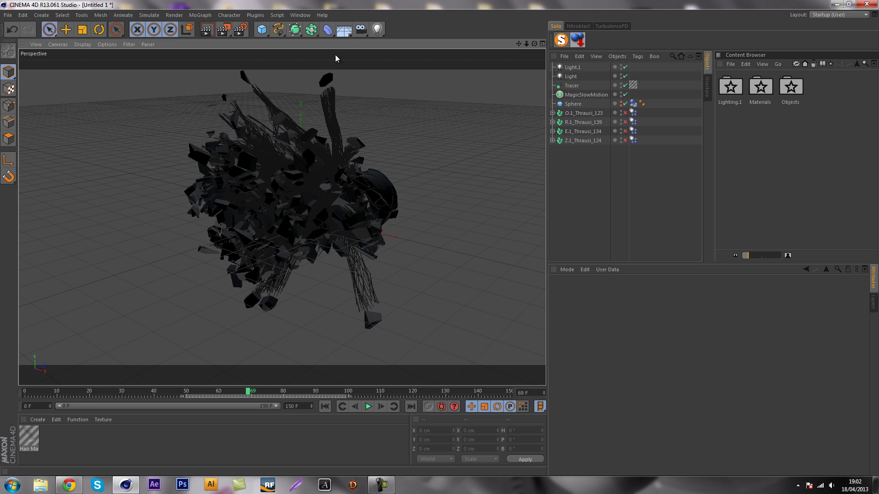
Render a preview of the lit, shattered text in the viewport and dismiss the Windows colour scheme notification
left_click(203, 31)
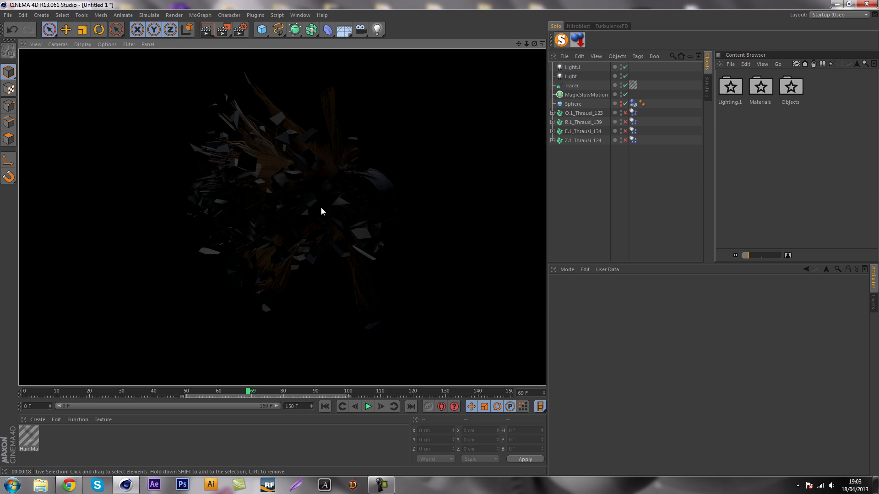
left_click(478, 256)
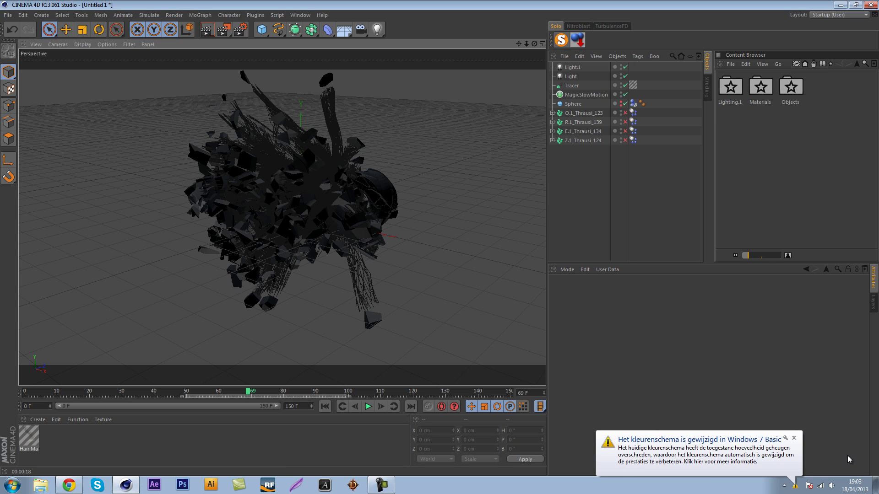
left_click(794, 438)
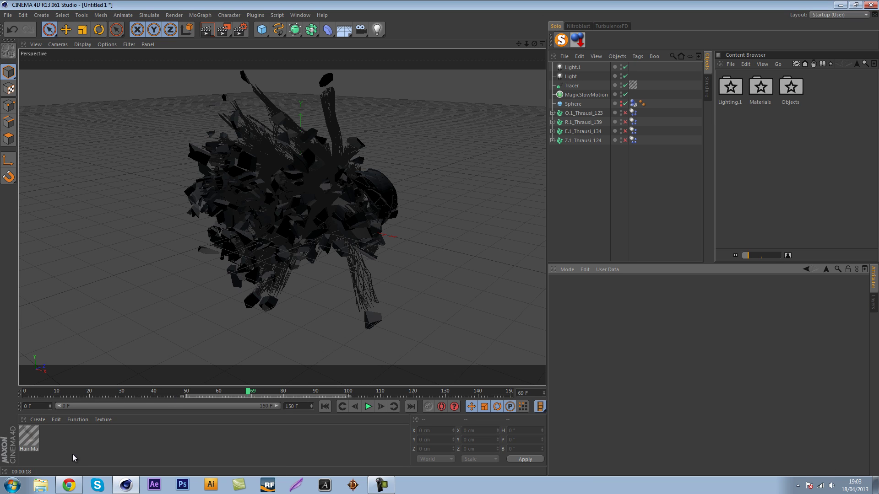
Switch to Chrome and examine the shattered-text reference video on YouTube at a larger page size
left_click(69, 485)
left_click(114, 233)
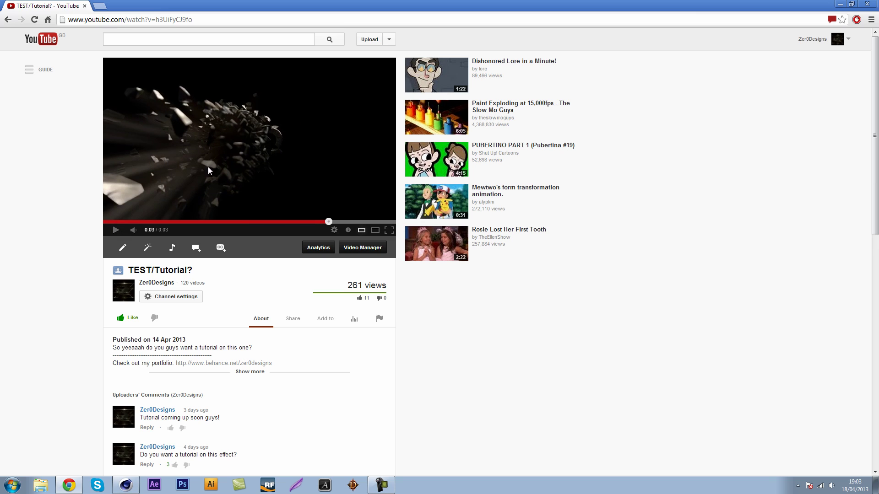
scroll(219, 152, "up", 4, "ctrl")
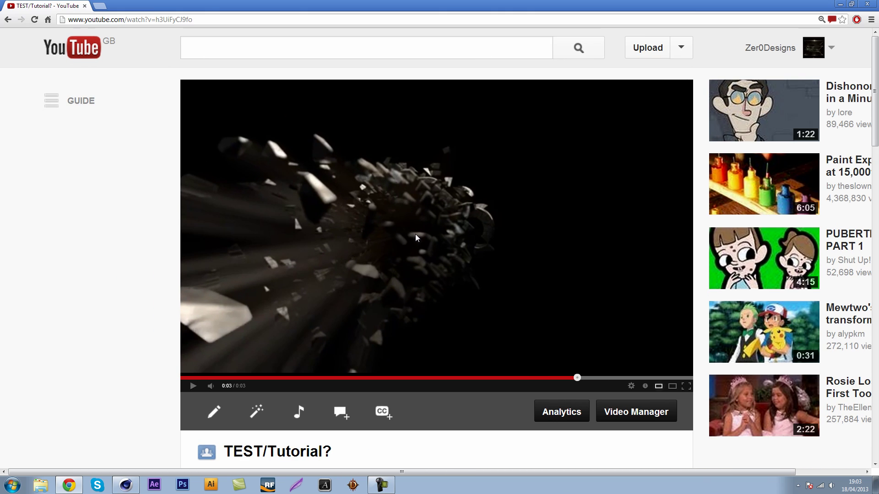
scroll(416, 234, "down", 3, "ctrl")
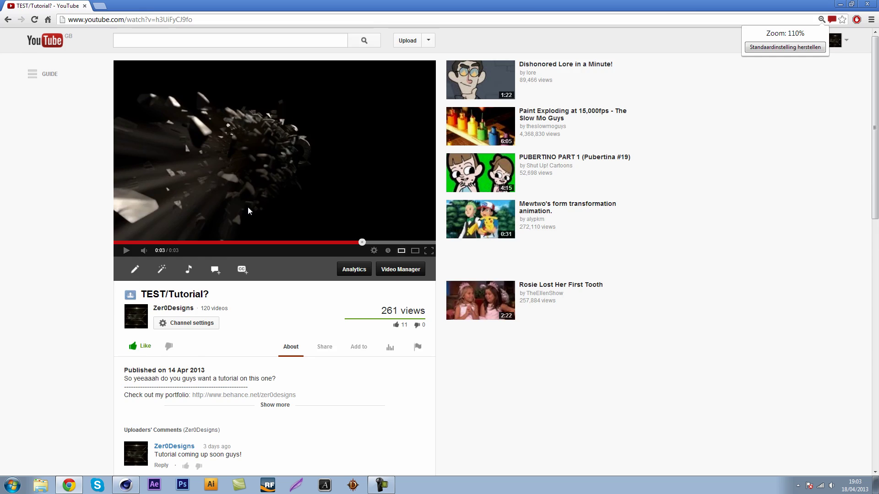
scroll(249, 211, "down", 1, "ctrl")
scroll(248, 210, "up", 1, "ctrl")
scroll(248, 211, "down", 1, "ctrl")
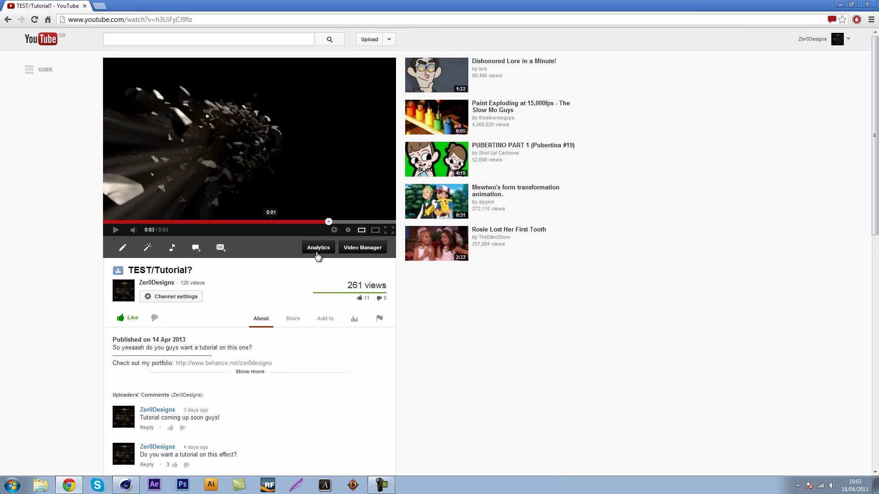
Switch back to CINEMA 4D, add a camera from the current view and look through it
left_click(128, 491)
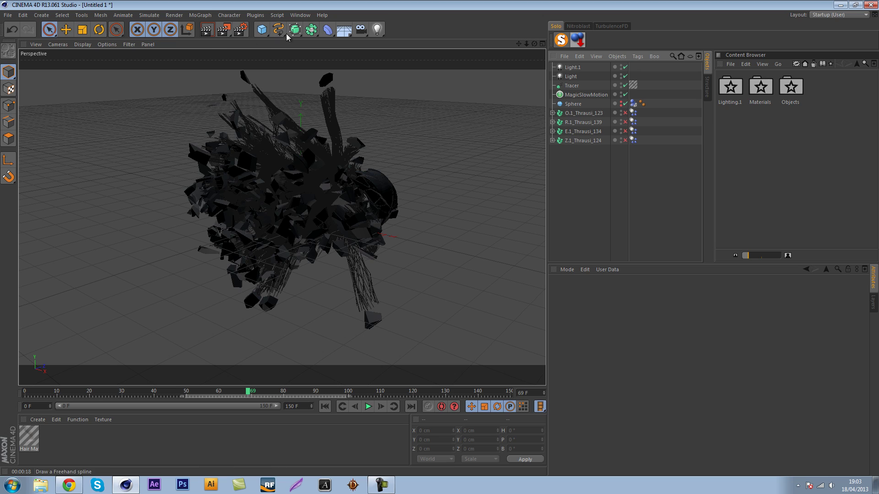
left_click(360, 29)
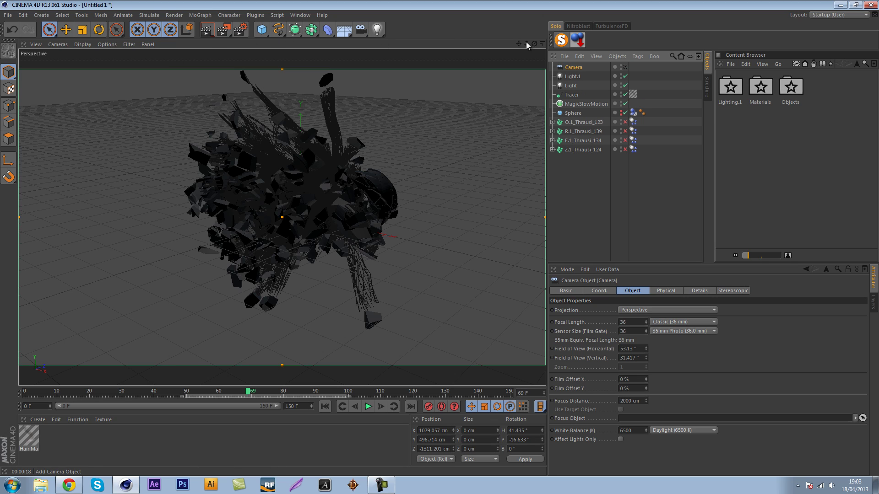
left_click(626, 68)
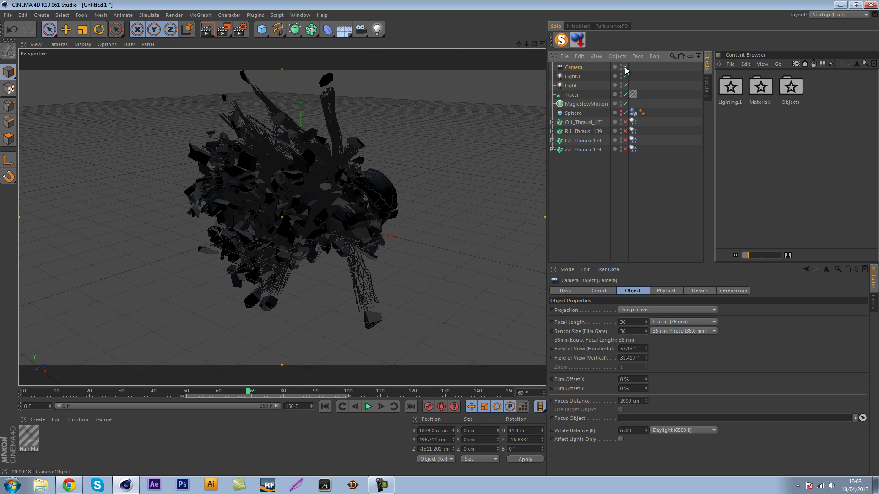
Enable DOF Map Front Blur and DOF Map Rear Blur in the camera's details
left_click(735, 291)
left_click(700, 292)
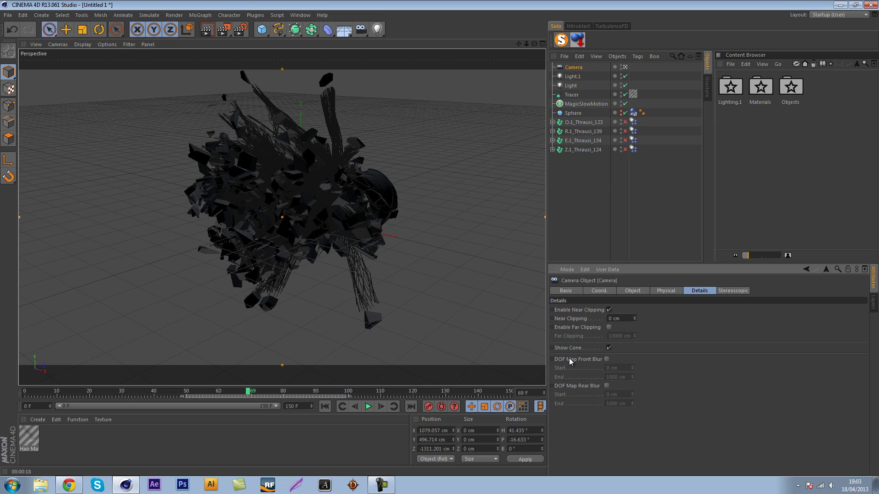
left_click(606, 360)
left_click(607, 386)
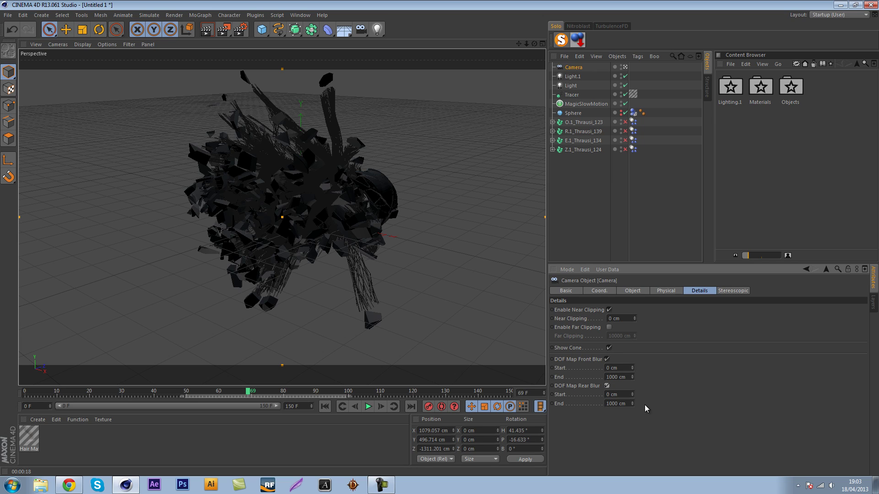
left_click(597, 203)
Add the Depth of Field effect to the render settings and review its Basic, Lens and Tint options
left_click(239, 30)
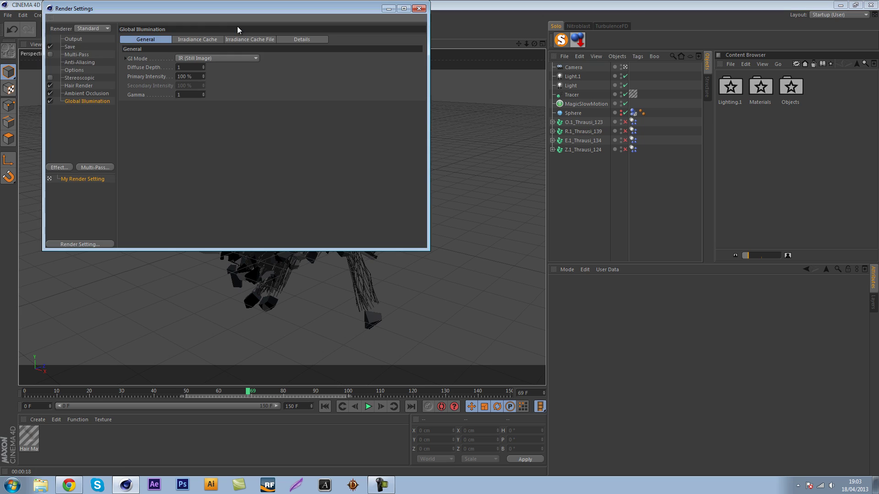
left_click(59, 168)
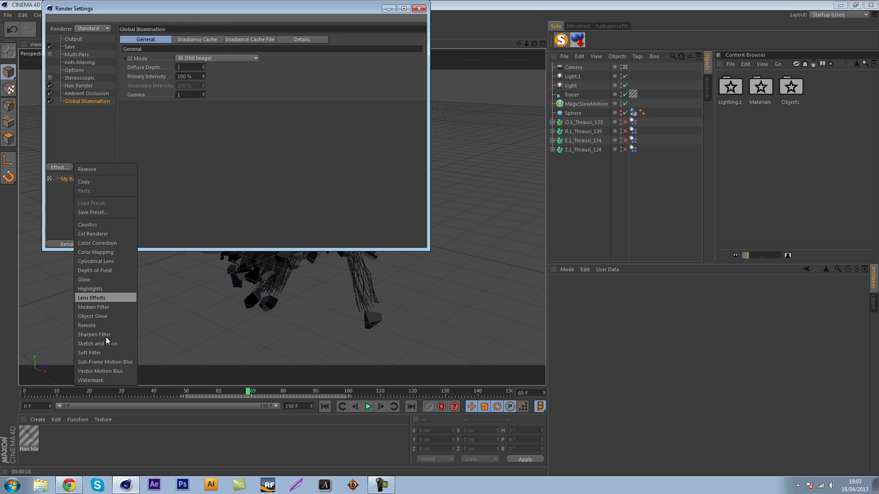
left_click(97, 271)
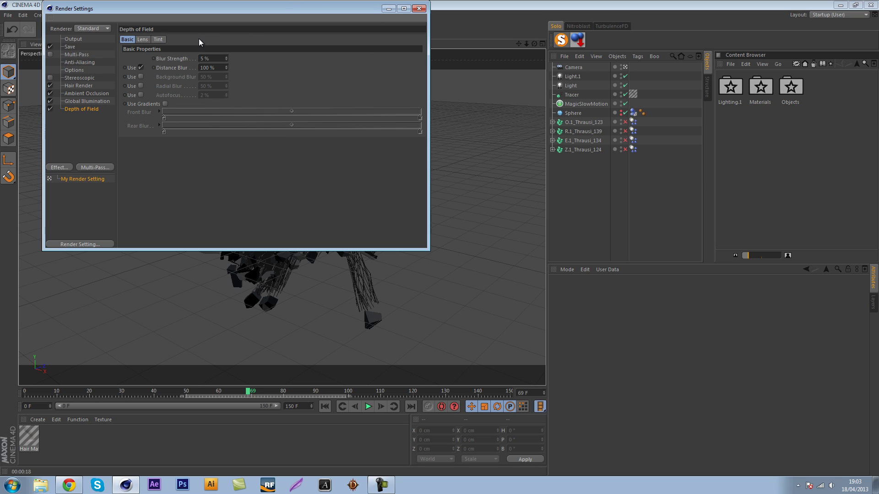
left_click(142, 39)
left_click(131, 39)
left_click(142, 39)
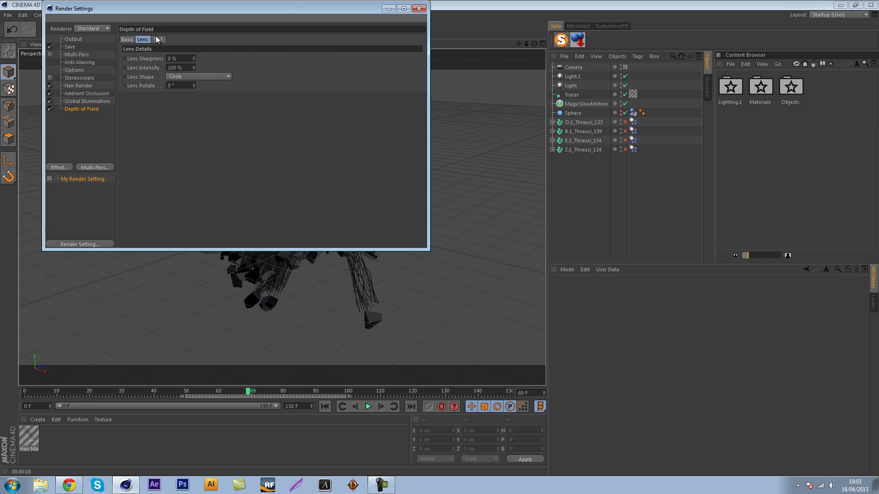
left_click(132, 40)
left_click(158, 39)
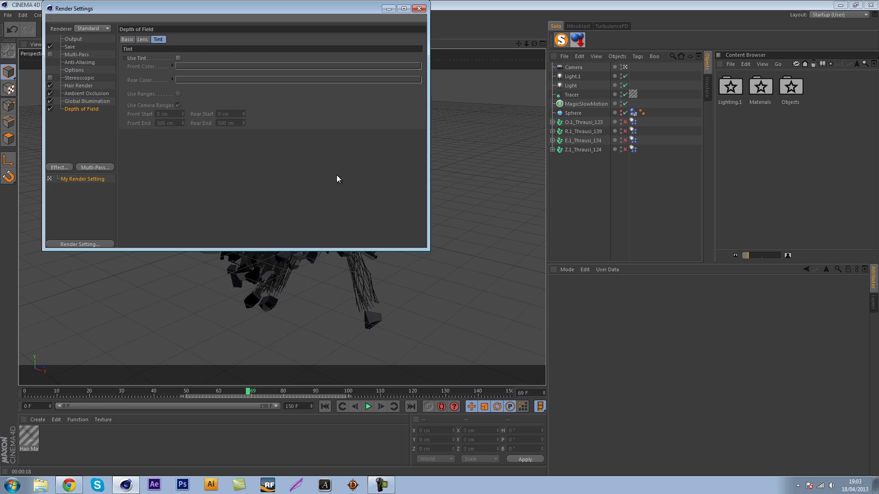
left_click(419, 8)
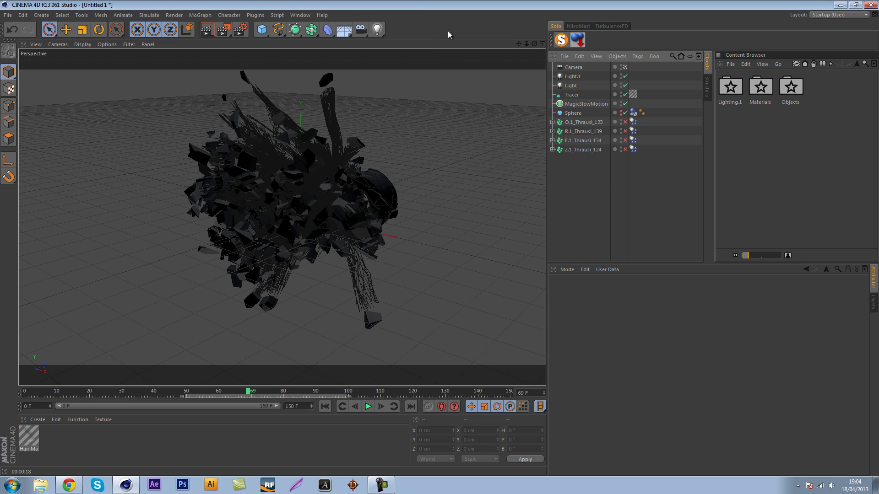
In the Top view, pull the camera's rear blur plane in so that its rear blur end is 0 cm
left_click(570, 69)
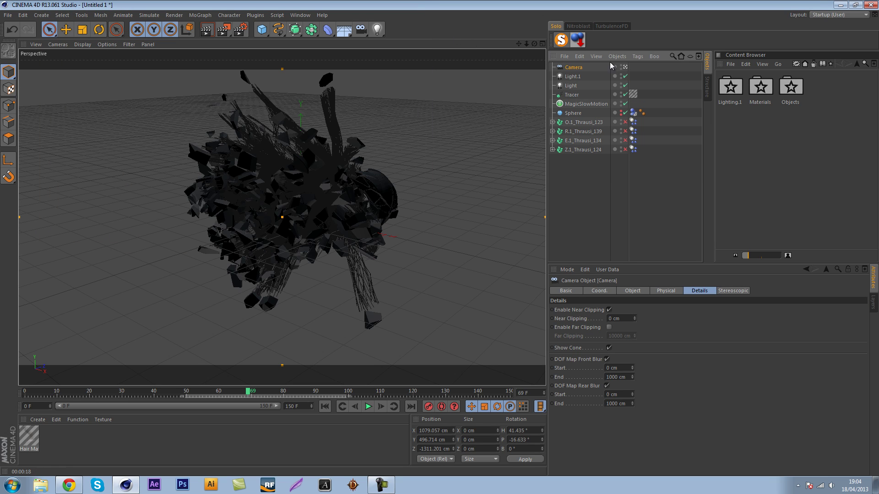
left_click(542, 45)
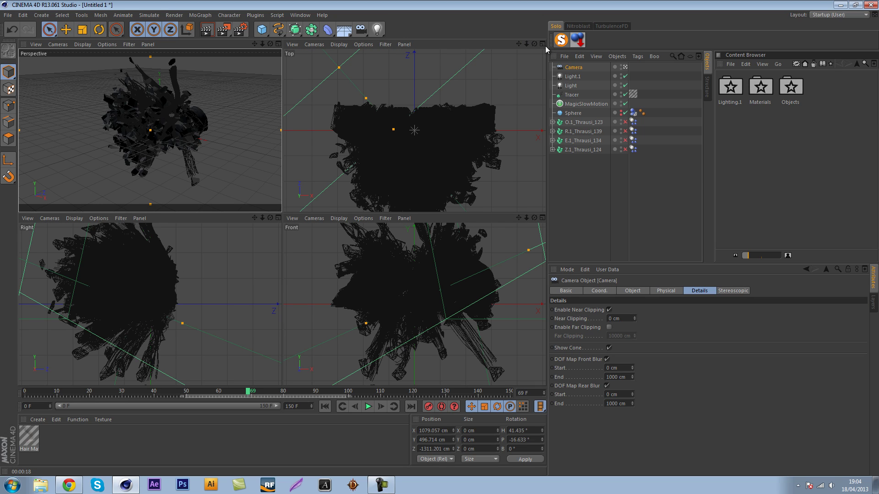
left_click_drag(527, 44, 440, 213)
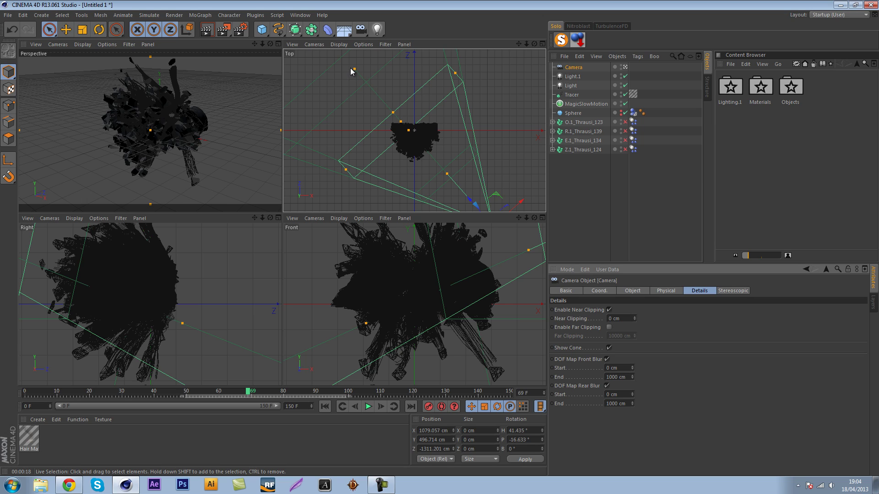
left_click_drag(355, 69, 412, 136)
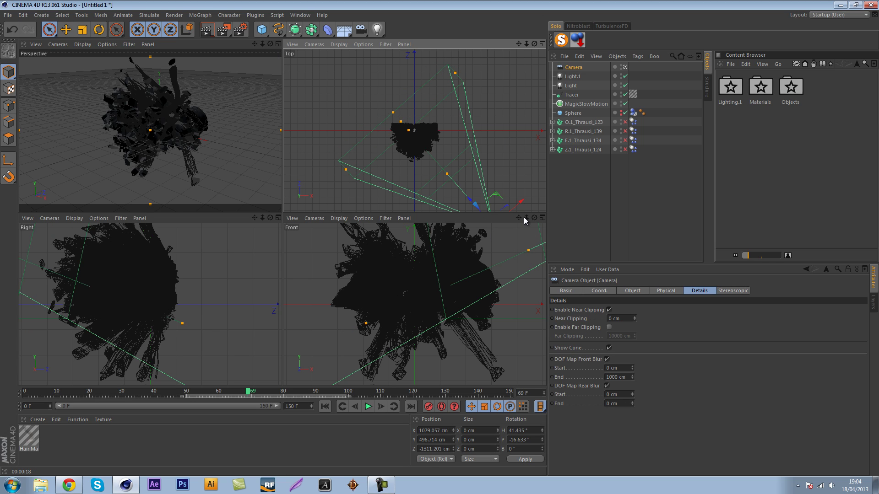
In the Right view, shift the camera's focus plane onto the middle of the shattered text
left_click_drag(526, 219, 439, 238)
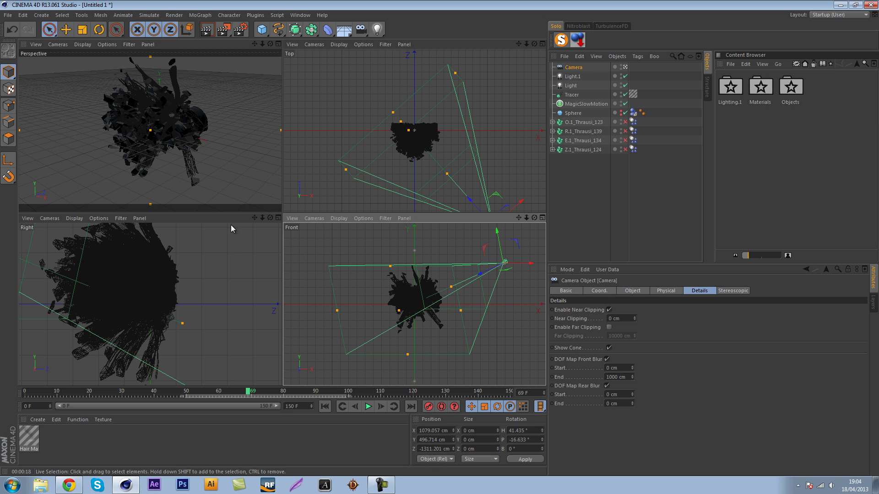
left_click_drag(263, 219, 284, 247)
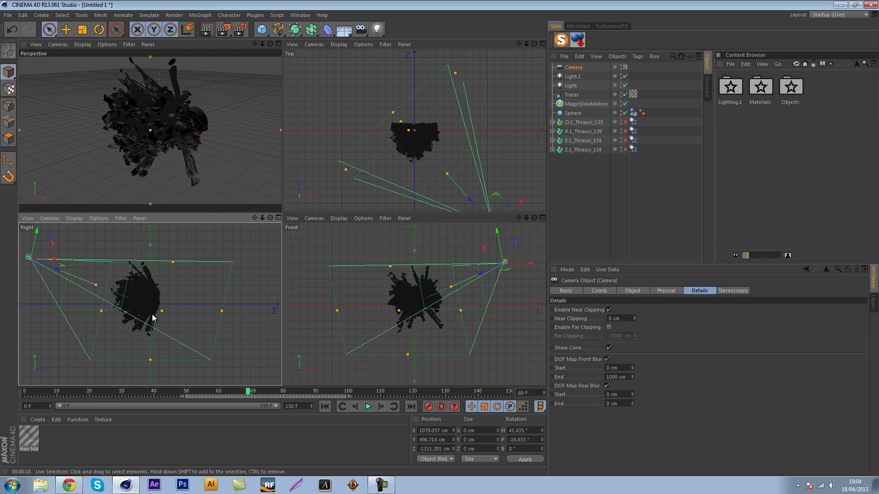
left_click_drag(162, 311, 149, 308)
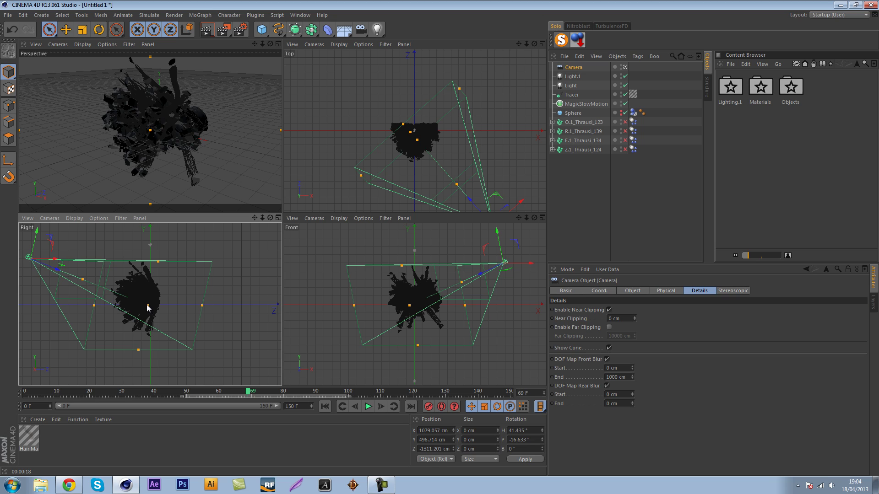
left_click(553, 192)
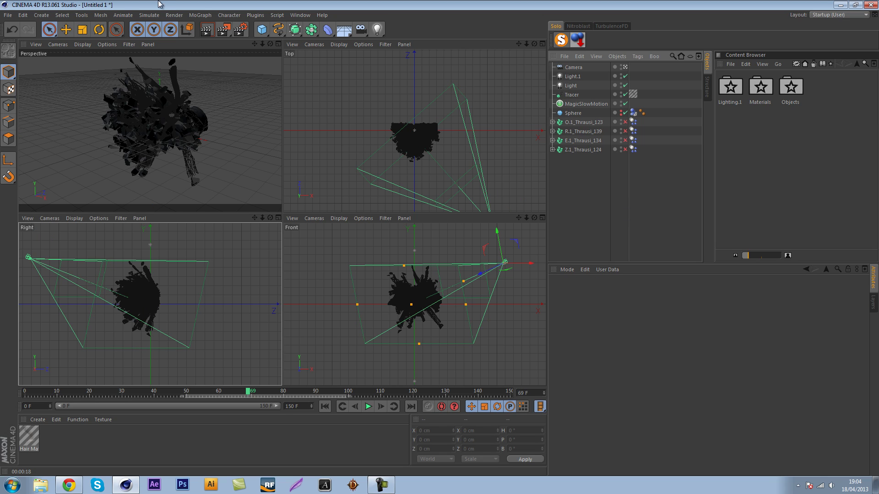
Play the animation forward to frame 80 and render a preview of the depth of field in the Perspective view
left_click(278, 43)
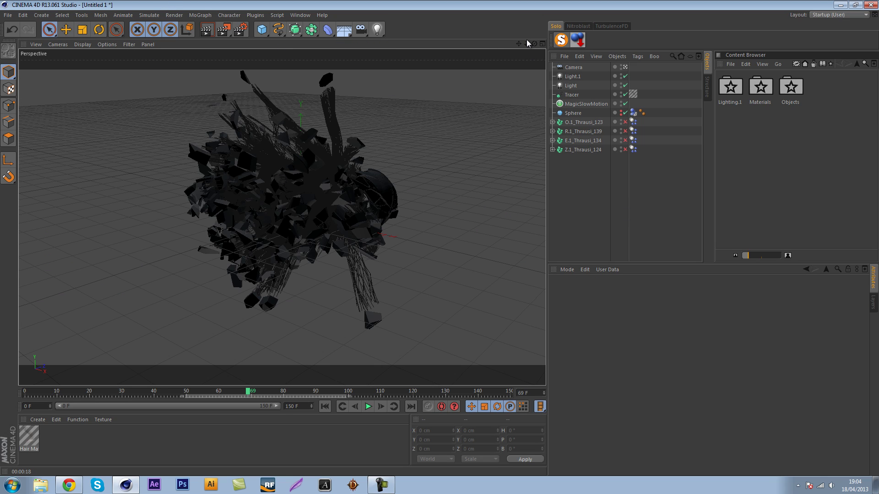
left_click(369, 407)
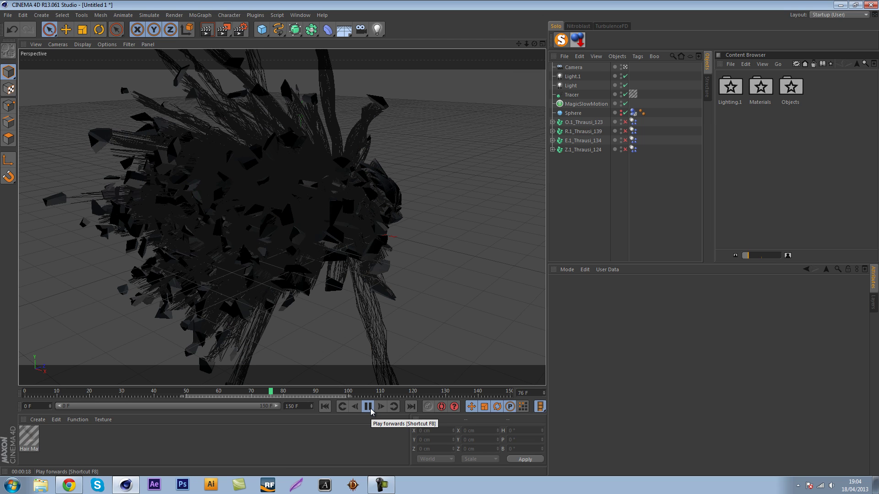
left_click(368, 407)
left_click(206, 31)
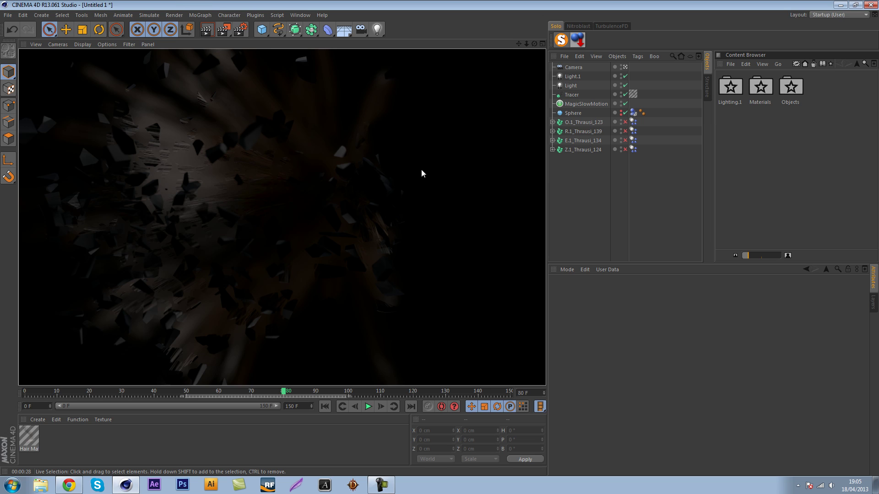
left_click(479, 197)
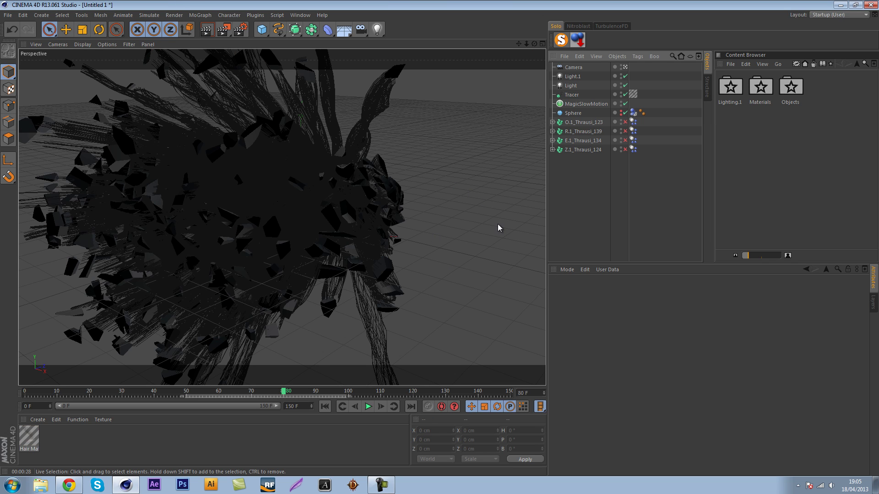
left_click(574, 104)
left_click(569, 95)
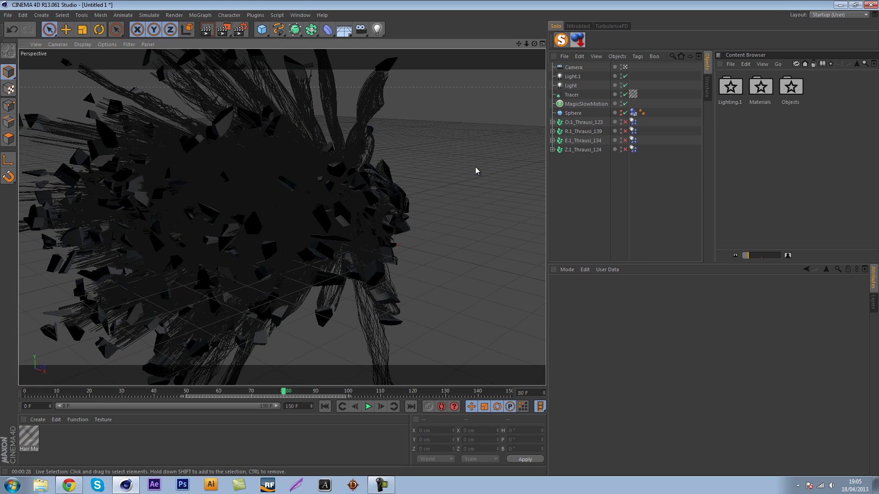
left_click(576, 108)
left_click(576, 111)
left_click(620, 190)
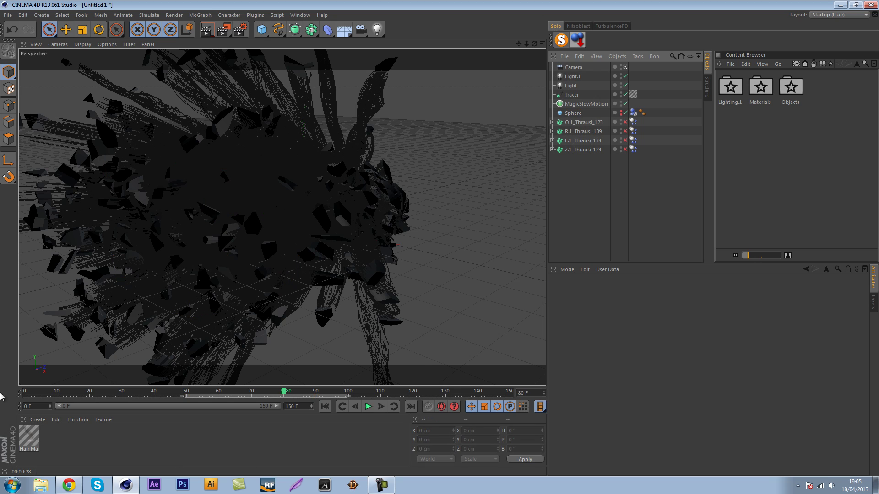
Open the Hair Mat material for editing and turn off its Specular channel
double_click(29, 437)
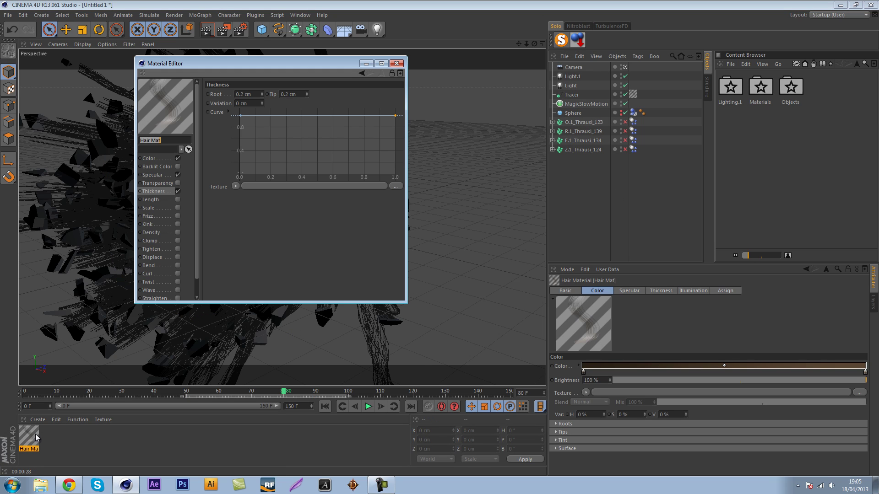
left_click_drag(225, 65, 499, 69)
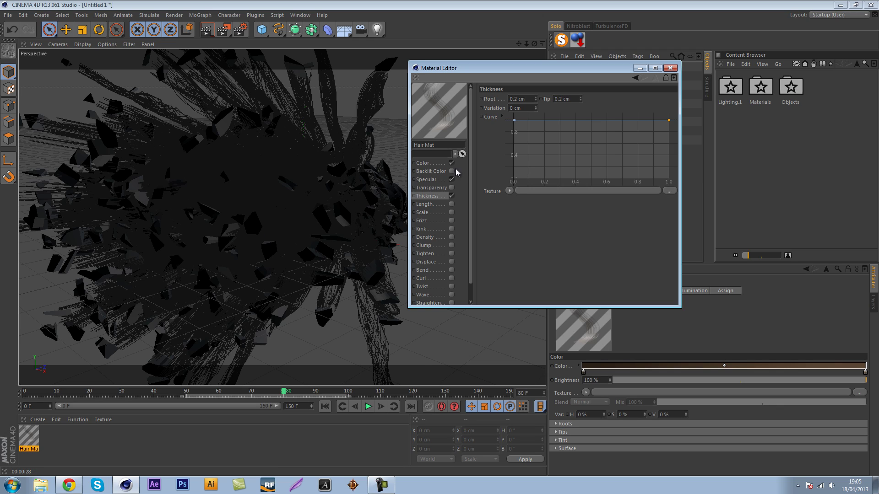
left_click(434, 180)
left_click(451, 179)
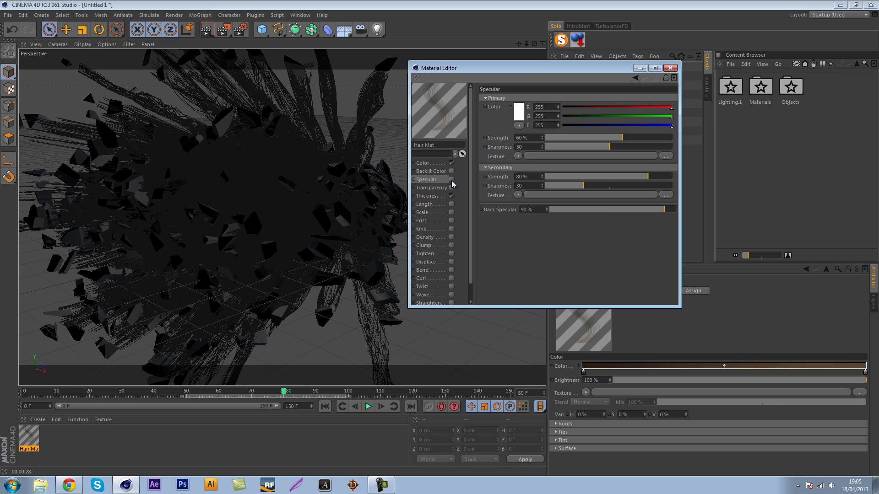
Recolour both ends of the Hair Mat colour gradient to neutral greys, making the end knot dark grey (RGB 44), and close the material
left_click(428, 165)
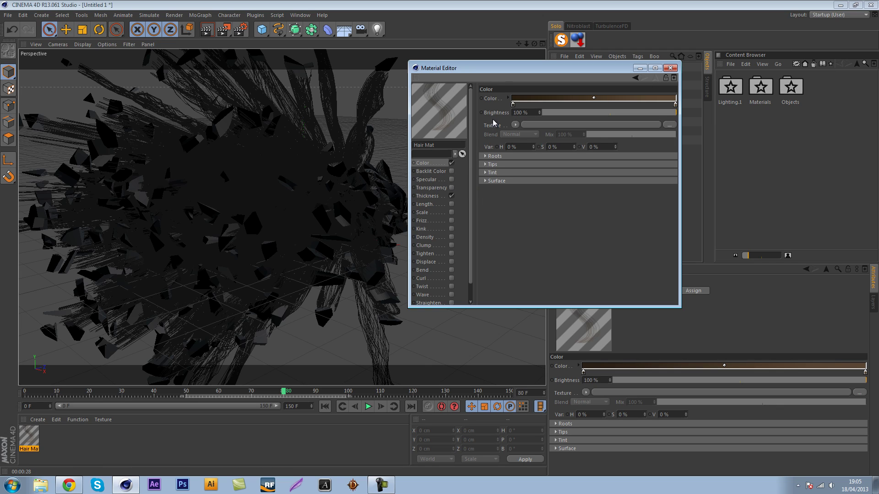
double_click(512, 105)
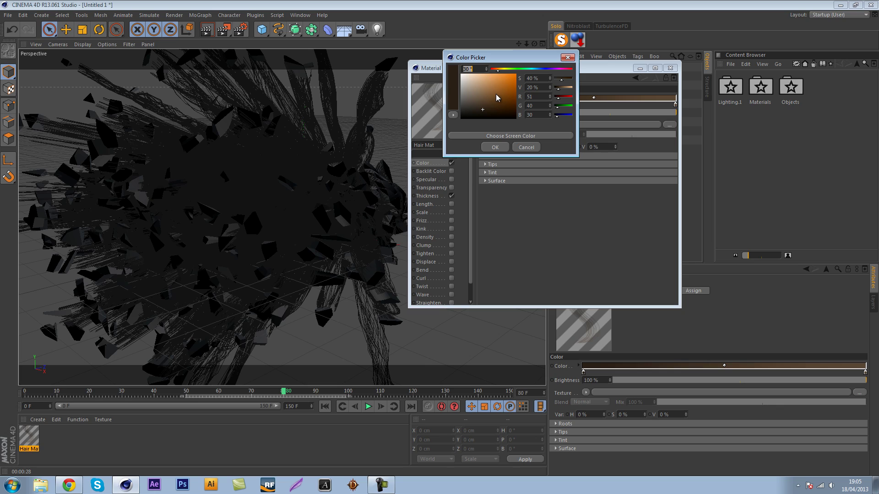
left_click_drag(475, 108, 443, 102)
left_click(499, 150)
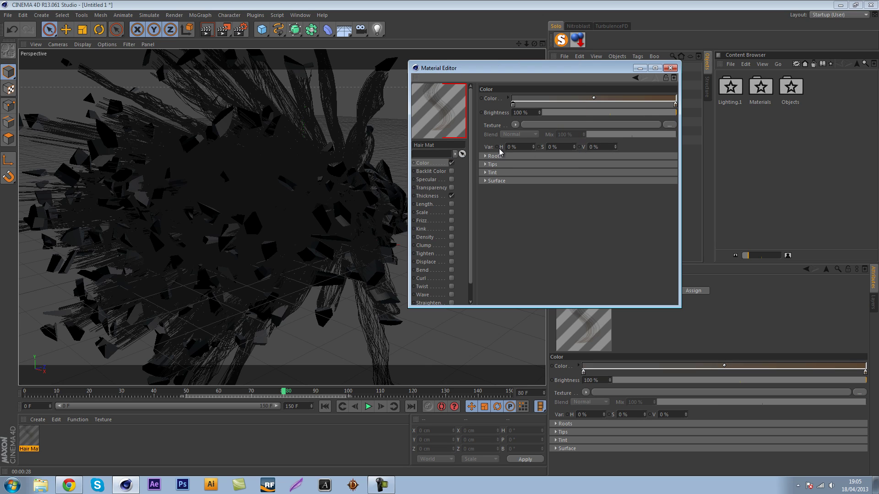
double_click(676, 105)
left_click_drag(637, 113, 622, 116)
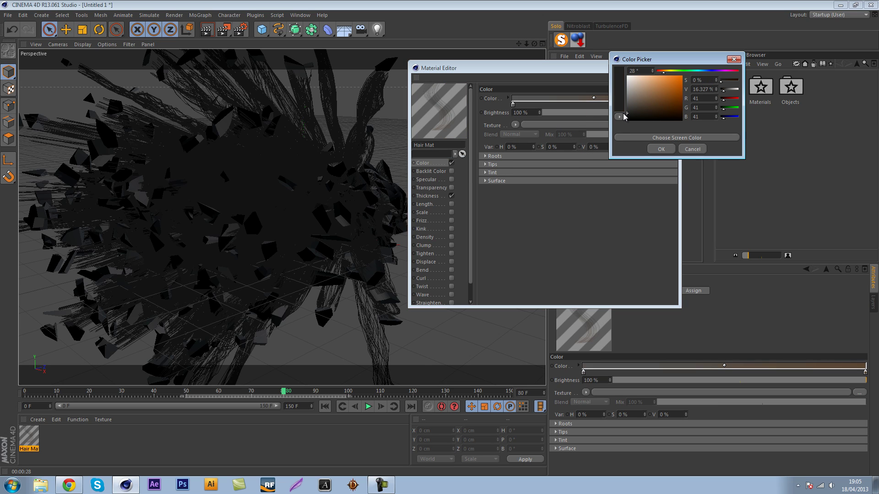
left_click(653, 150)
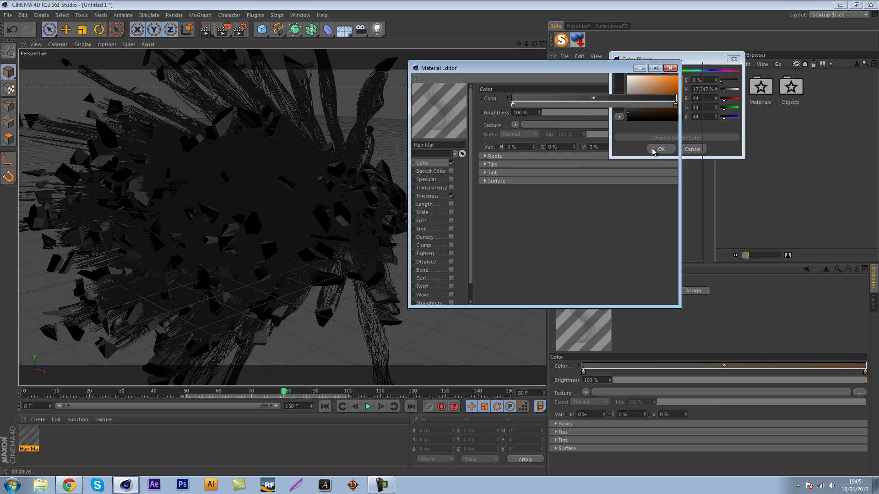
left_click(671, 68)
Render a preview of the Perspective view to check the grey hair lines
left_click(208, 34)
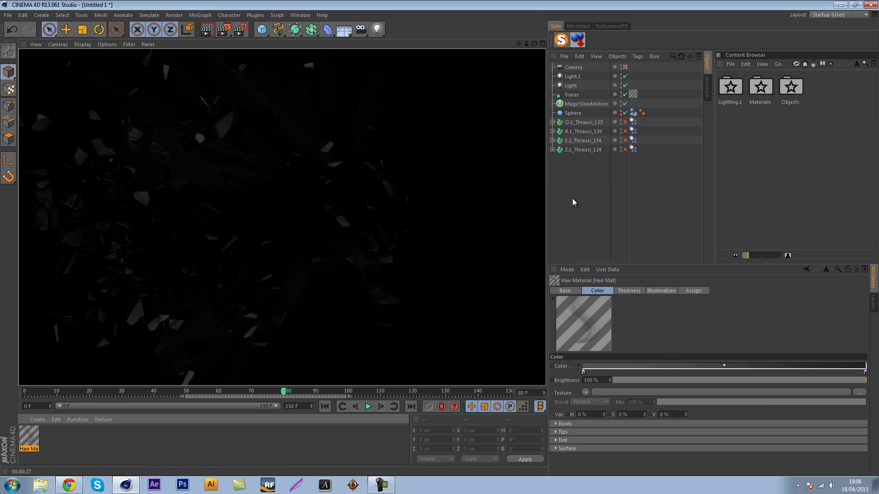
left_click(596, 209)
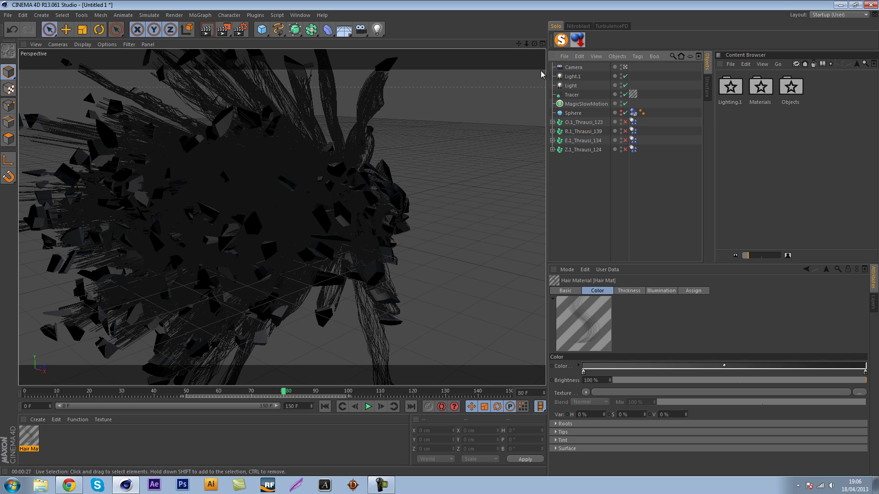
Apply the Grungy Bronze material from the Materials presets to the four Thrausi fracture objects
left_click_drag(519, 44, 441, 245)
left_click(571, 122)
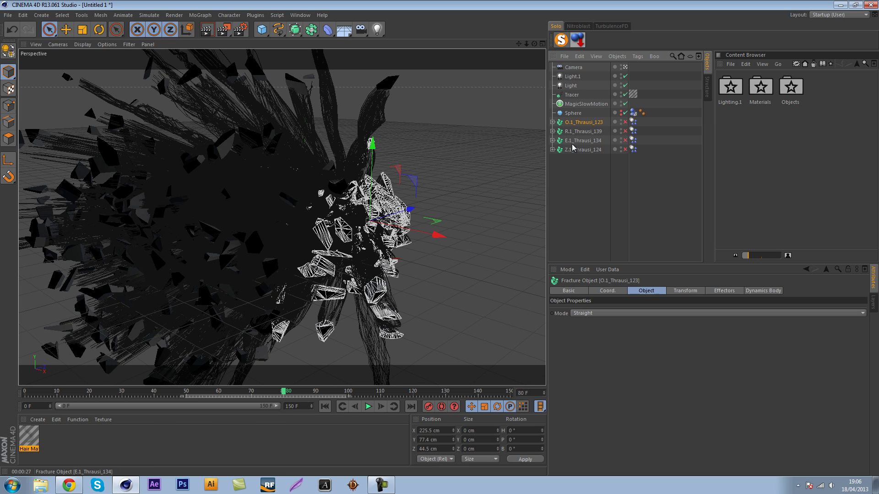
left_click(575, 142)
left_click(576, 160)
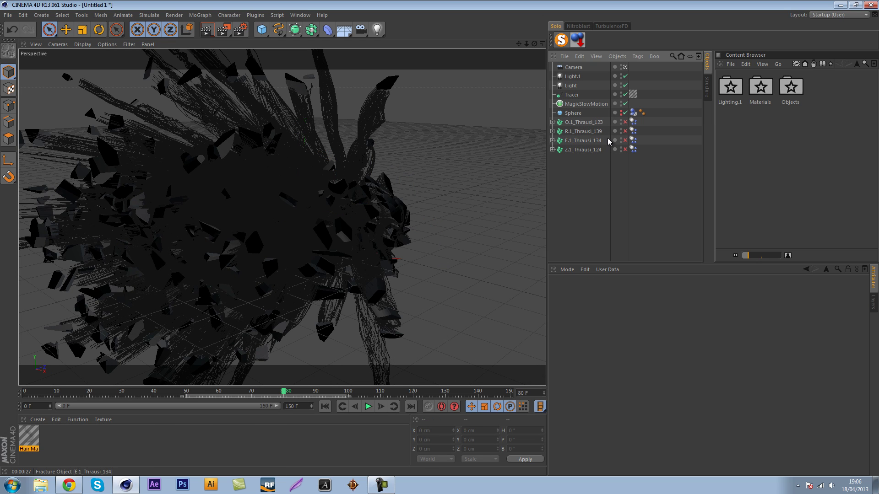
double_click(758, 92)
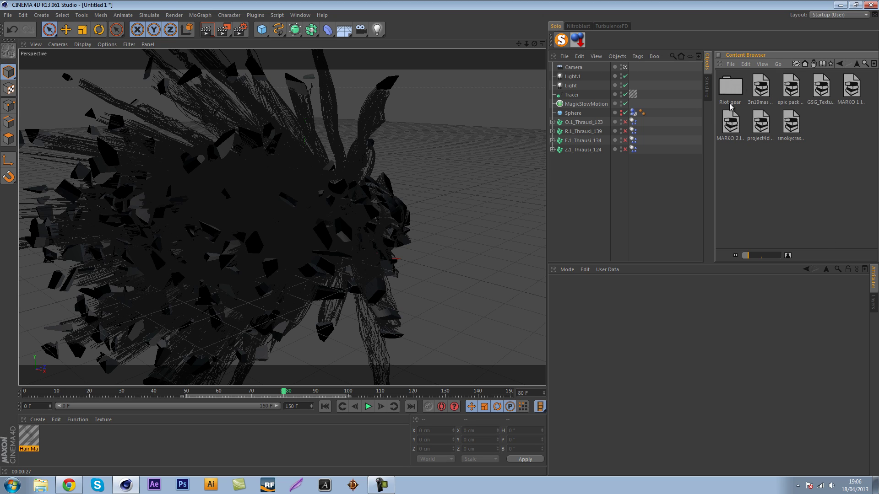
double_click(760, 124)
left_click(841, 63)
double_click(793, 131)
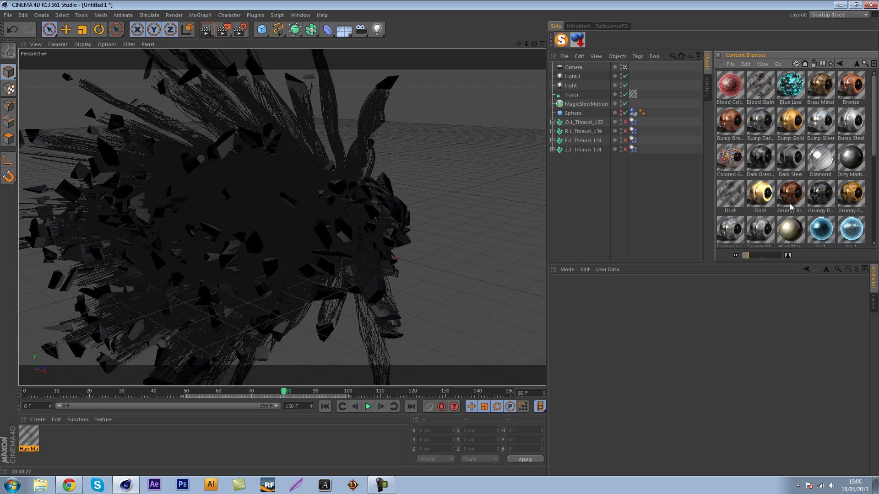
left_click_drag(791, 206, 639, 117)
Set the projection of the four Grungy Bronze texture tags to Cubic
left_click(640, 329)
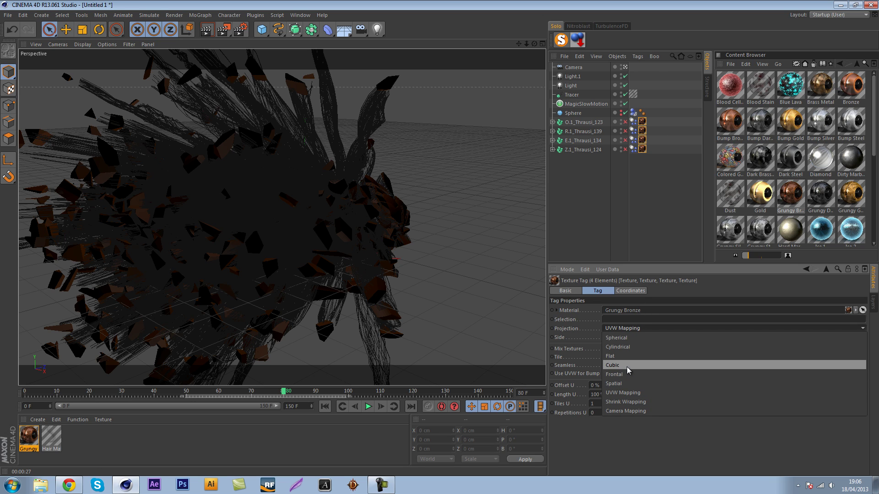
left_click(627, 366)
left_click(630, 205)
Render a preview of the Perspective view to check the bronze material on the shattered pieces
scroll(441, 237, "up", 3)
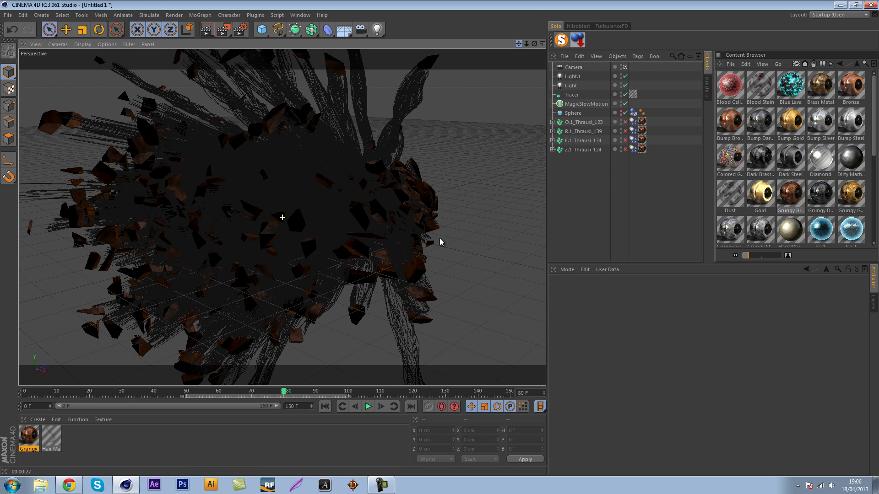
left_click(206, 30)
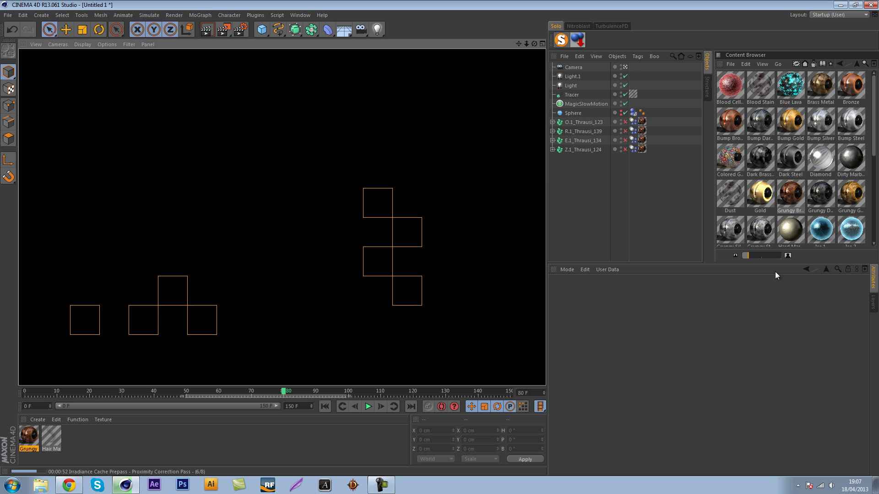
left_click(380, 484)
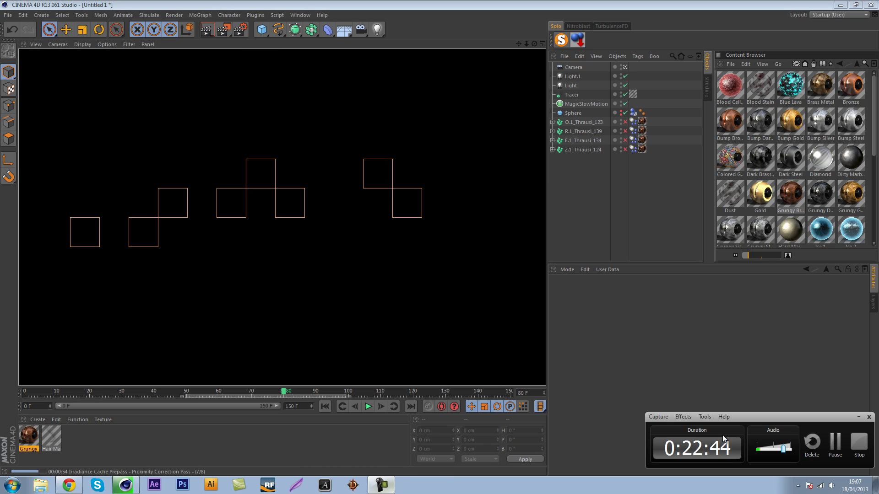
left_click(848, 443)
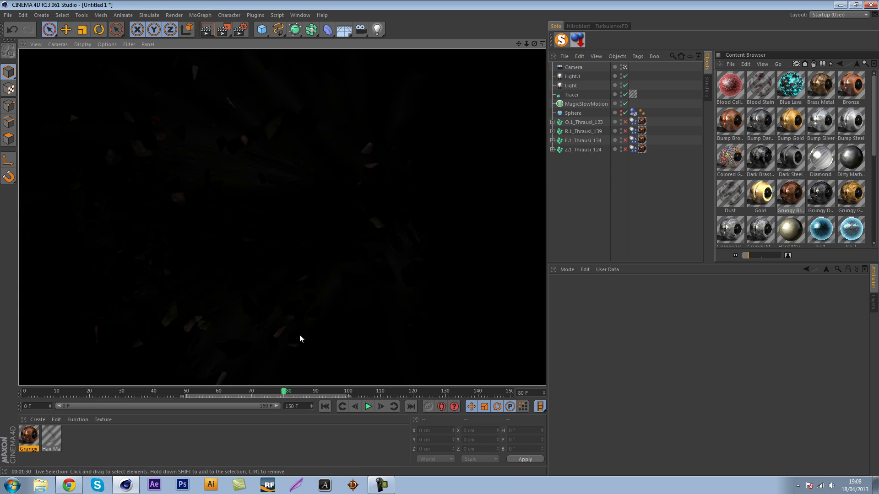
left_click(642, 206)
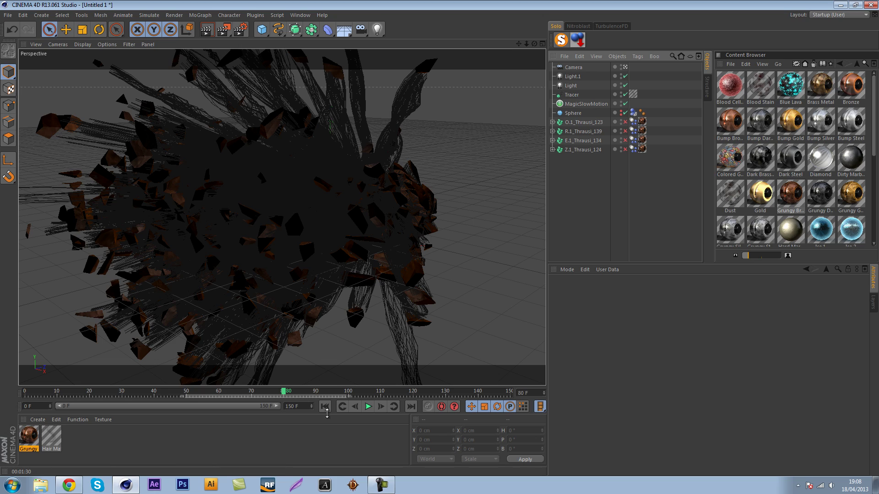
left_click(381, 486)
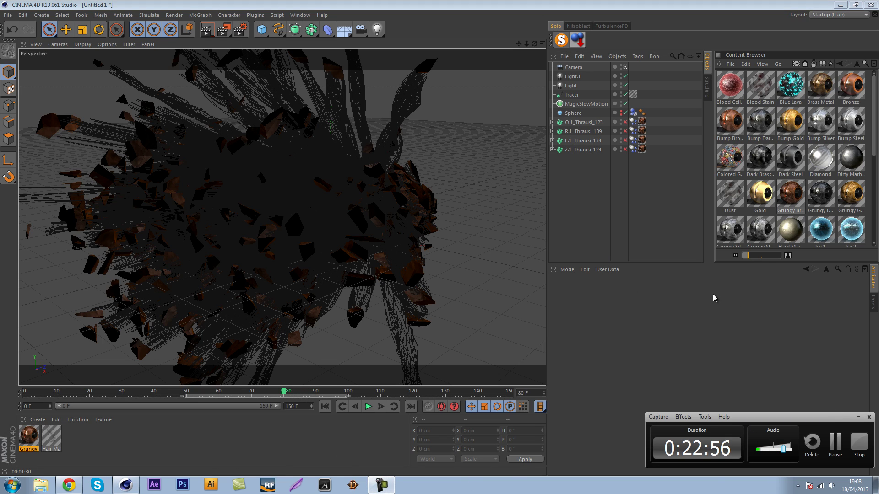
left_click(872, 117)
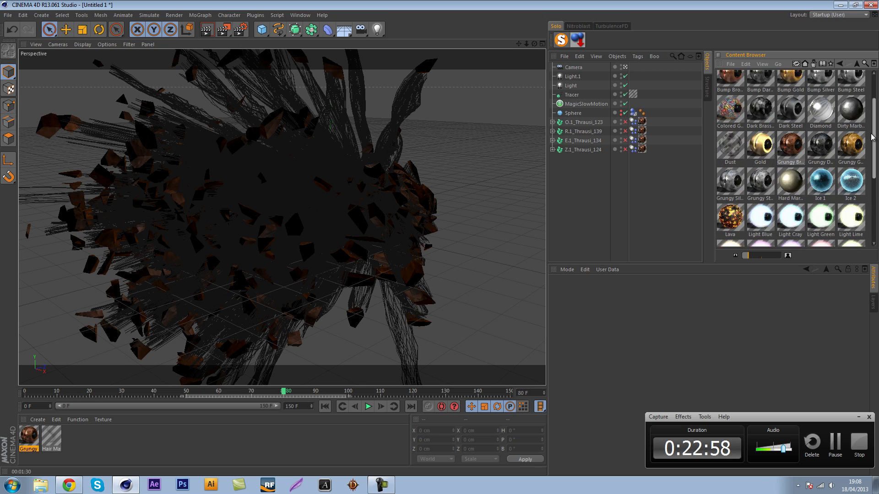